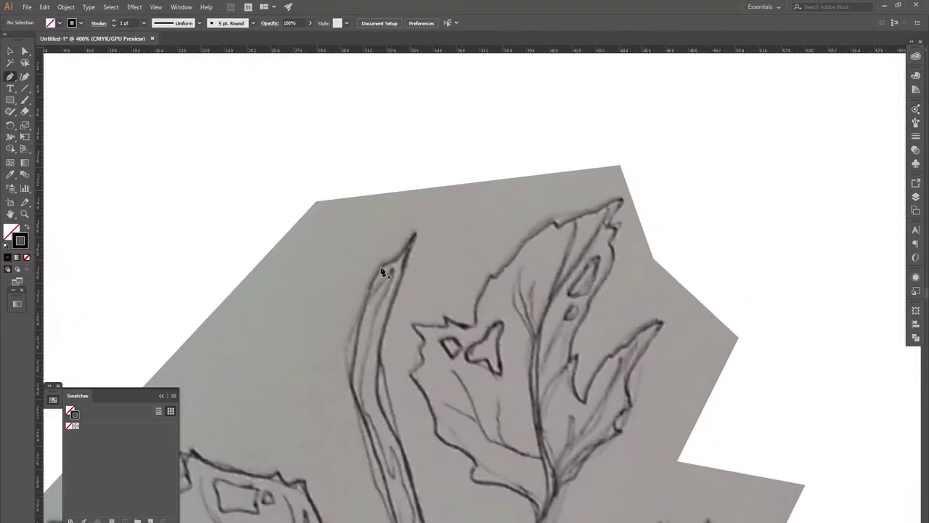
- Trace the stem's left edge with the Pen tool from its pointed tip down past the berries
left_click(365, 322)
key("ctrl+plus")
left_click(321, 234)
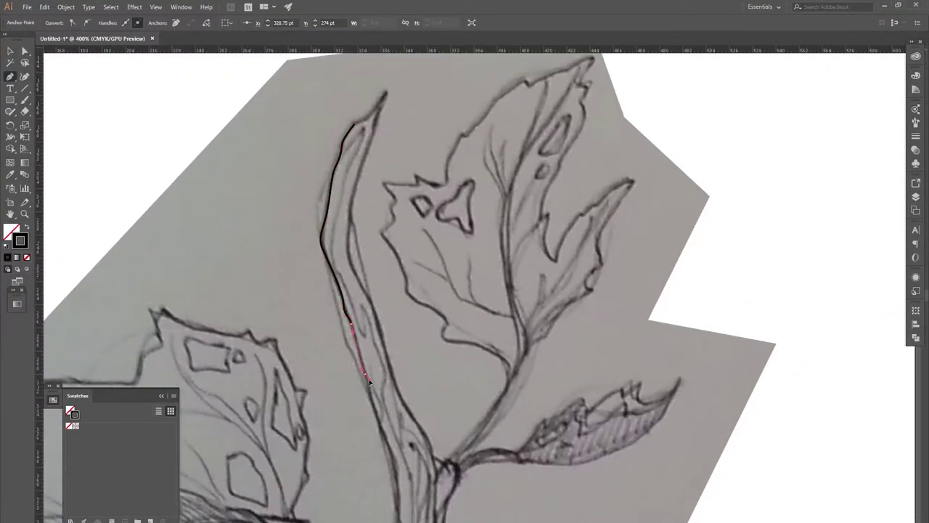
scroll(369, 380, "down", 3)
left_click(351, 327)
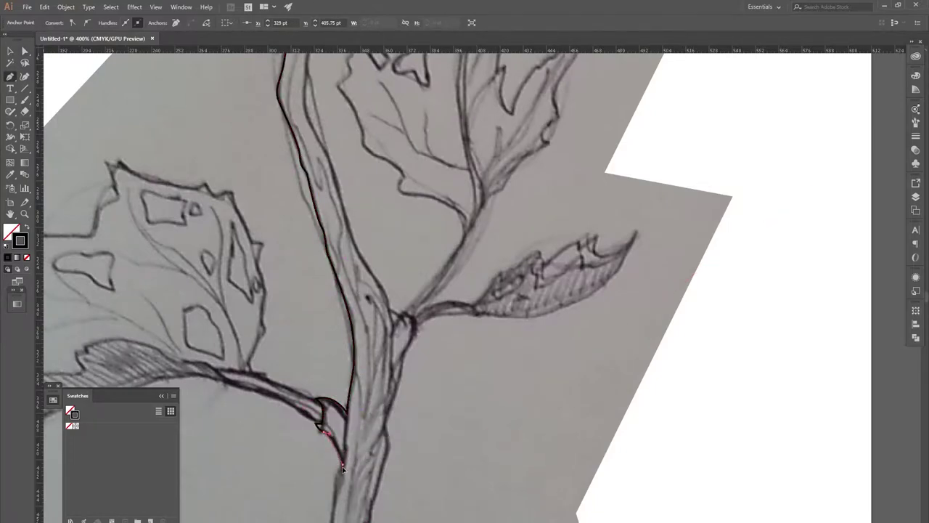
scroll(343, 471, "down", 2)
scroll(336, 356, "down", 3)
left_click(332, 346)
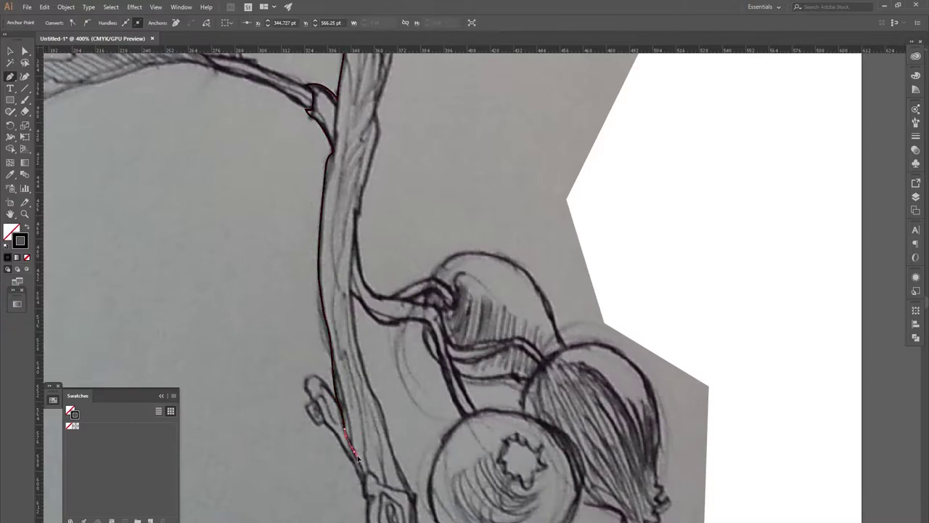
scroll(357, 457, "down", 2)
left_click(331, 433)
left_click(374, 439)
- Carry the stem outline back up its right edge to the tip and finish the path
scroll(329, 327, "up", 3)
scroll(290, 297, "up", 3)
scroll(312, 314, "up", 3)
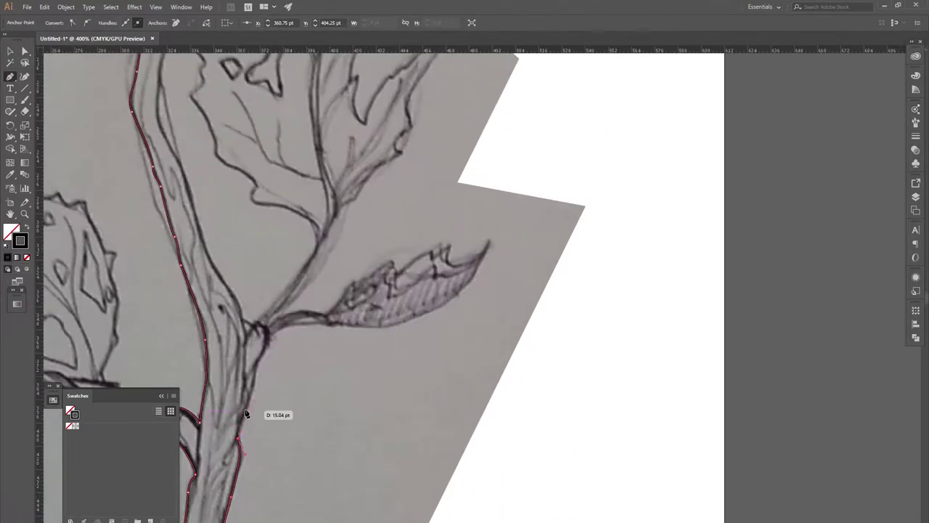
left_click(265, 328)
scroll(262, 327, "up", 3)
scroll(233, 349, "up", 3)
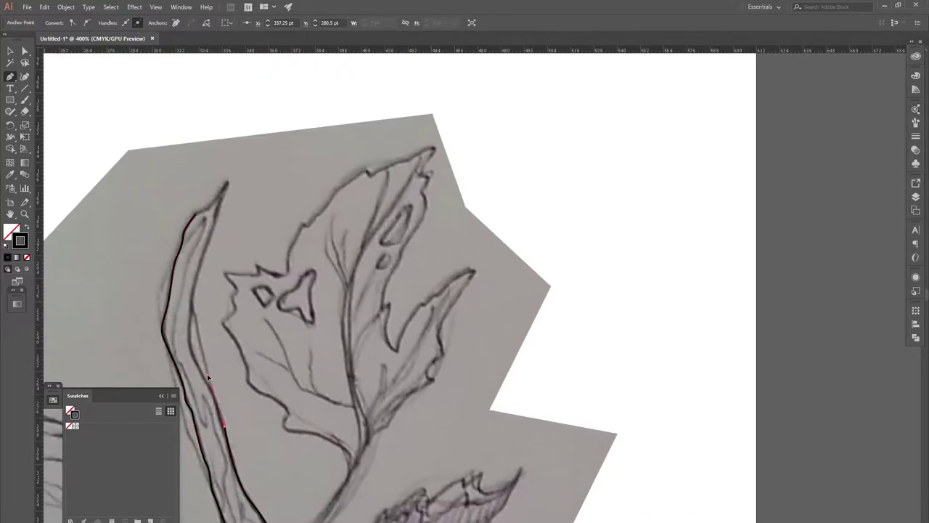
left_click(210, 383)
scroll(211, 297, "up", 3)
left_click(222, 310)
left_click(693, 332, "ctrl")
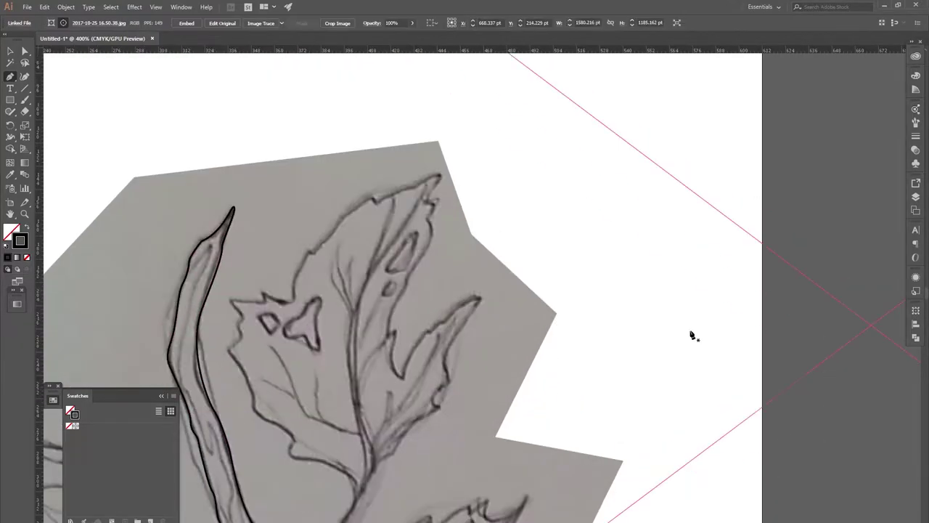
scroll(452, 344, "down", 5)
scroll(419, 416, "down", 3)
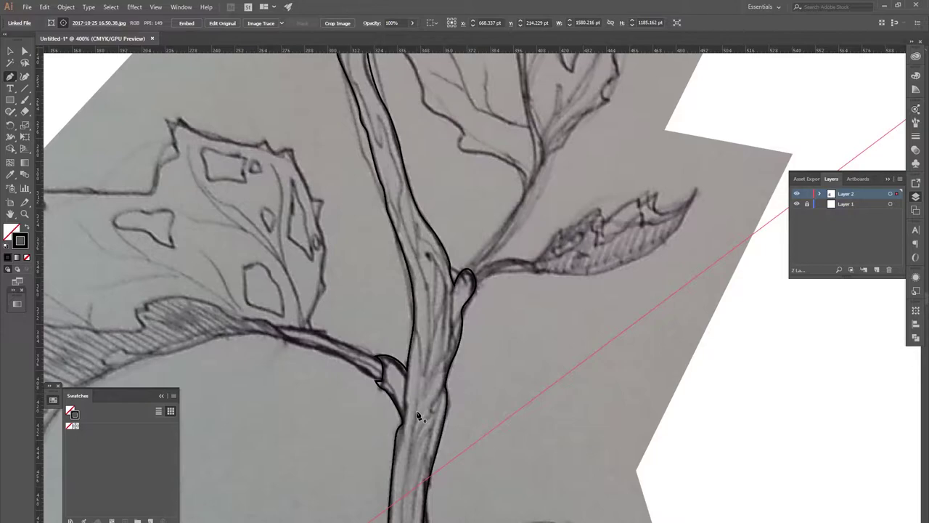
- Outline the hatched leaf's upper edge from the stem junction to its left end
left_click(380, 360)
left_click(292, 342)
left_click_drag(385, 326, 581, 352)
left_click(440, 345)
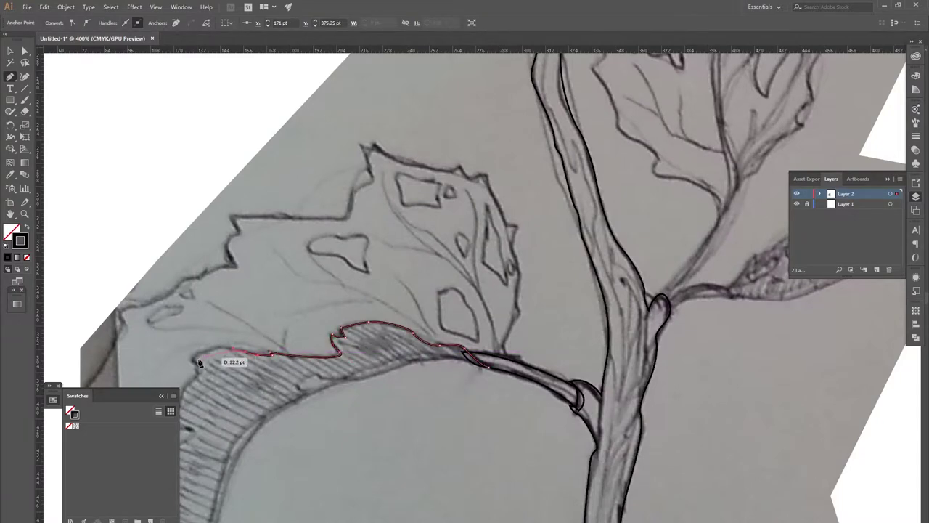
left_click_drag(198, 369, 326, 268)
left_click(308, 301)
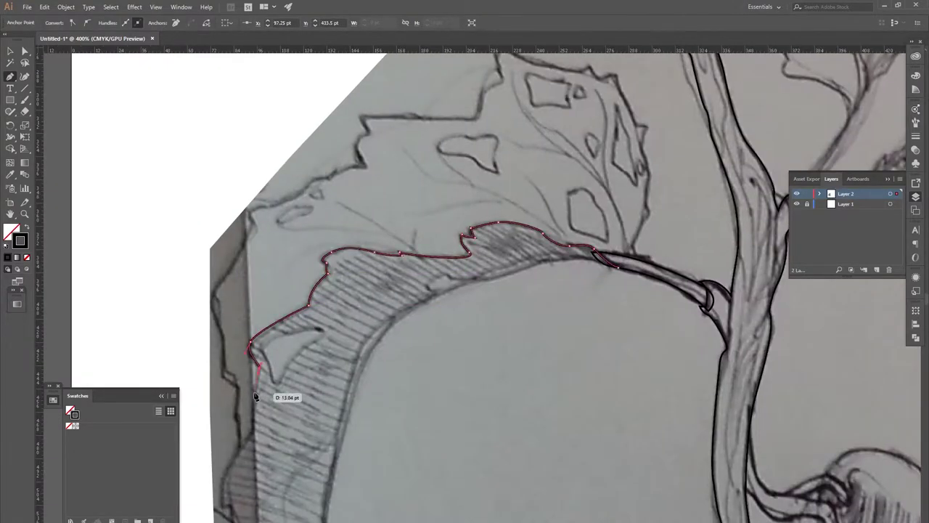
- Continue down the leaf's left side and along the band's lower edge, closing the shape
scroll(255, 395, "down", 2)
left_click(252, 369)
left_click(252, 485)
scroll(269, 478, "down", 3)
left_click(306, 485)
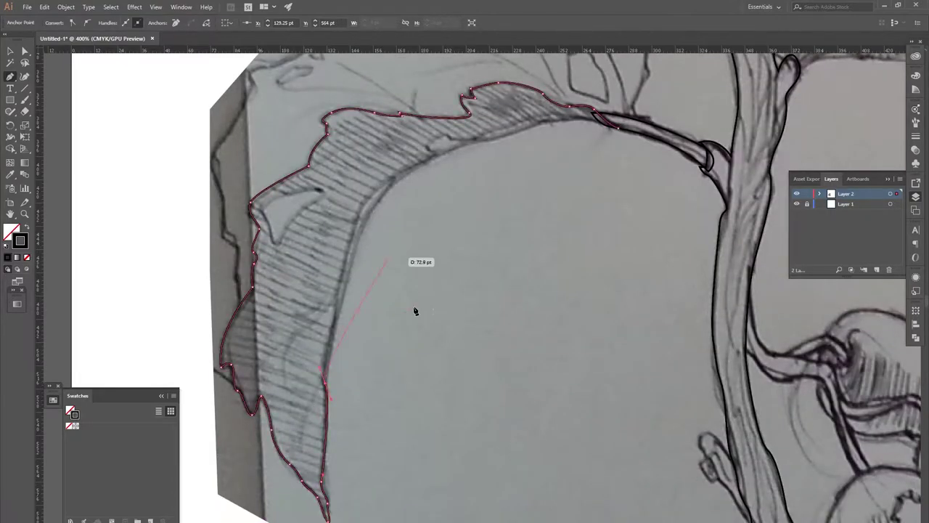
left_click(485, 140)
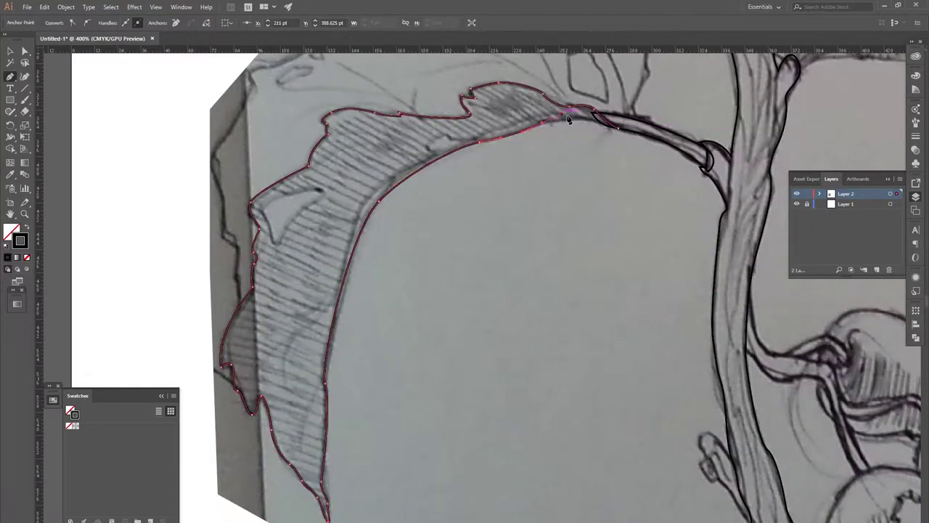
left_click(621, 138)
- Start tracing a small notch shape inside the hatched leaf
scroll(621, 138, "up", 3)
left_click(418, 259)
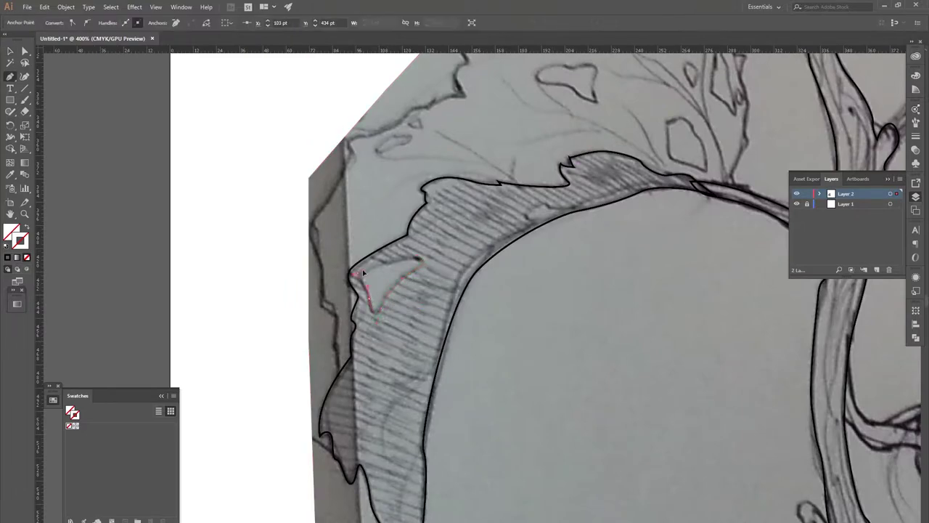
scroll(453, 278, "down", 2)
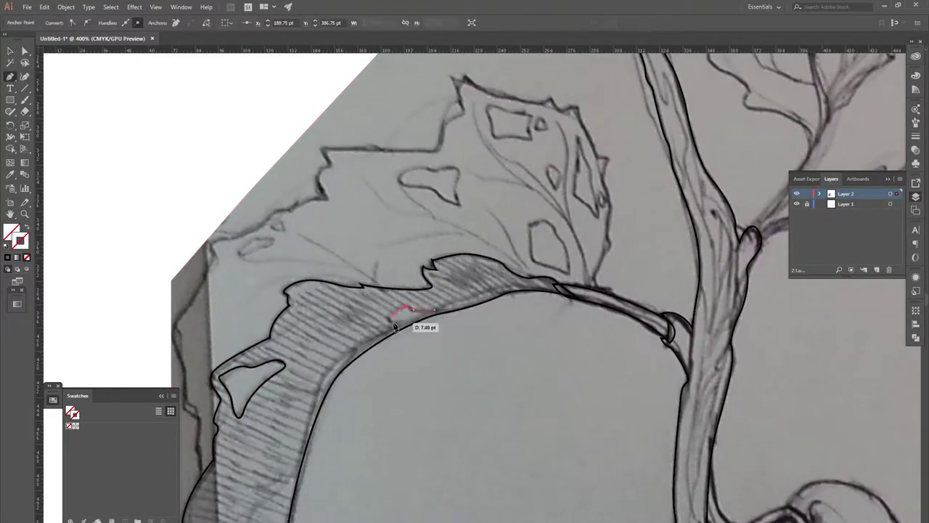
- Finish the small notch mark inside the hatched band
left_click(418, 285)
key("p")
scroll(442, 317, "right", 3)
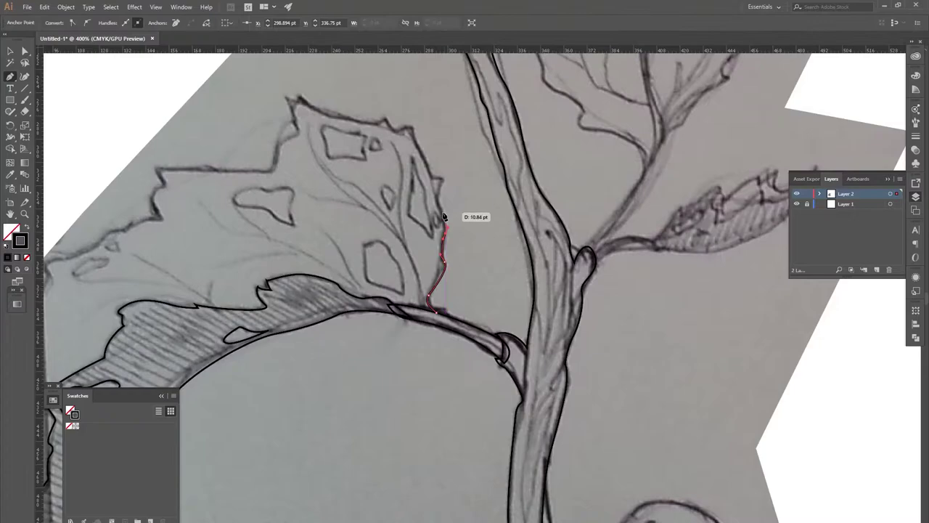
scroll(434, 181, "up", 2)
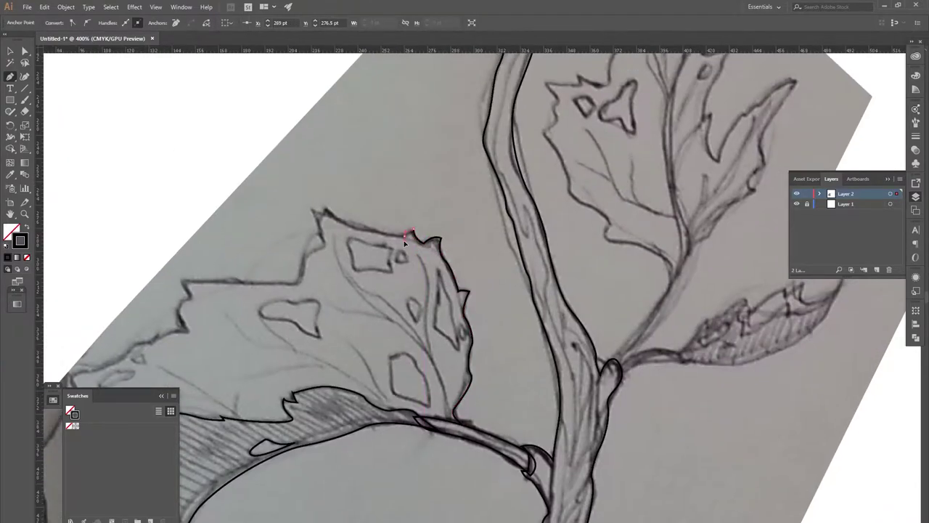
- Trace the upper-left leaf's top edge and start down its left side
left_click(304, 279)
left_click(186, 280)
scroll(186, 280, "down", 1)
scroll(174, 294, "left", 3)
left_click(249, 276)
left_click(215, 288)
scroll(240, 290, "down", 2)
- Complete the leaf outline along its lower edge to the base near the stem
left_click(212, 352)
left_click(224, 389)
left_click(229, 437)
left_click(434, 267)
left_click(535, 231)
left_click(634, 240)
scroll(465, 290, "down", 3)
scroll(363, 363, "up", 2)
- Outline the curved hole near the top of the leaf
left_click(377, 363)
left_click(347, 392)
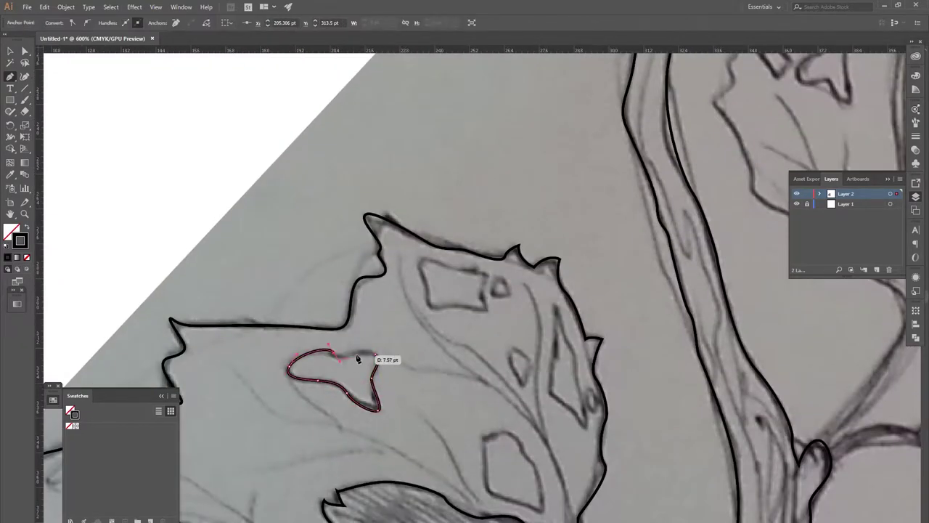
left_click(428, 289)
left_click_drag(458, 307, 484, 309)
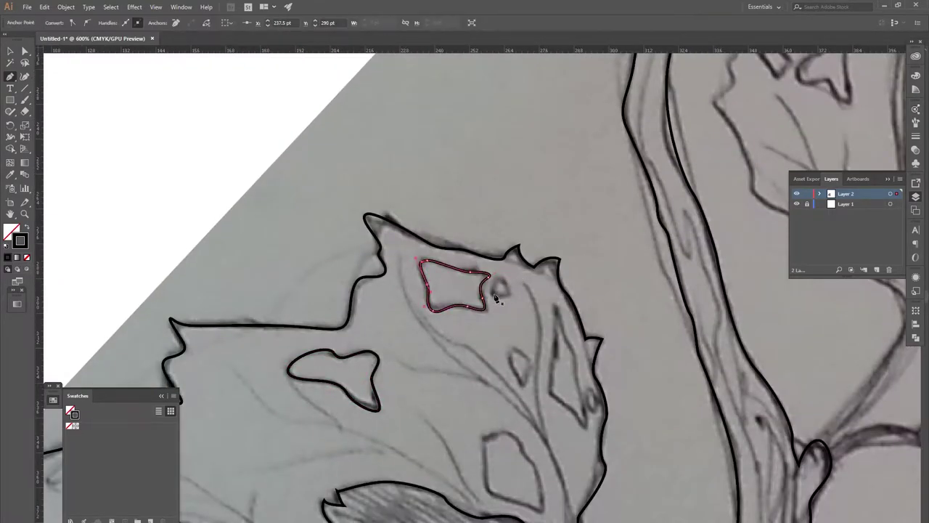
scroll(498, 290, "down", 2)
- Outline the slit-shaped hole, the small oval hole and the lower hole
left_click(556, 247)
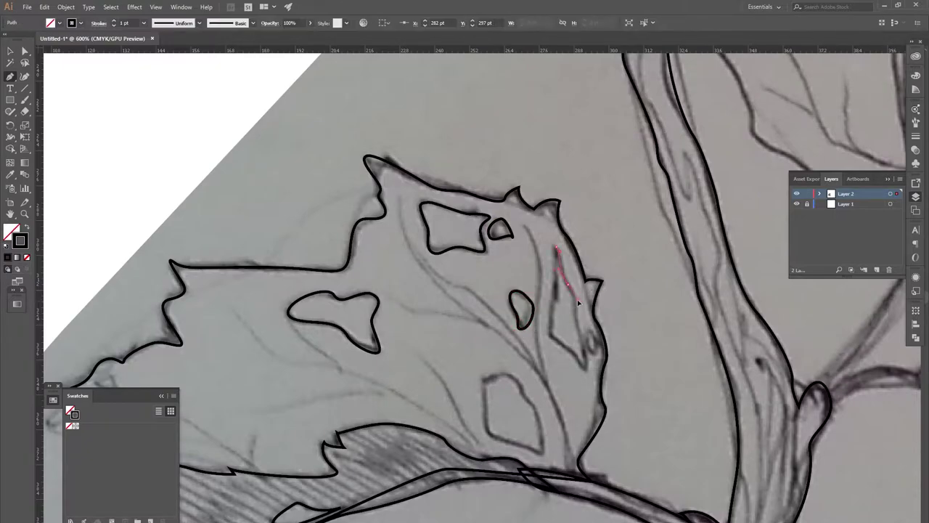
left_click_drag(578, 321, 563, 347)
left_click(556, 248)
left_click(591, 335)
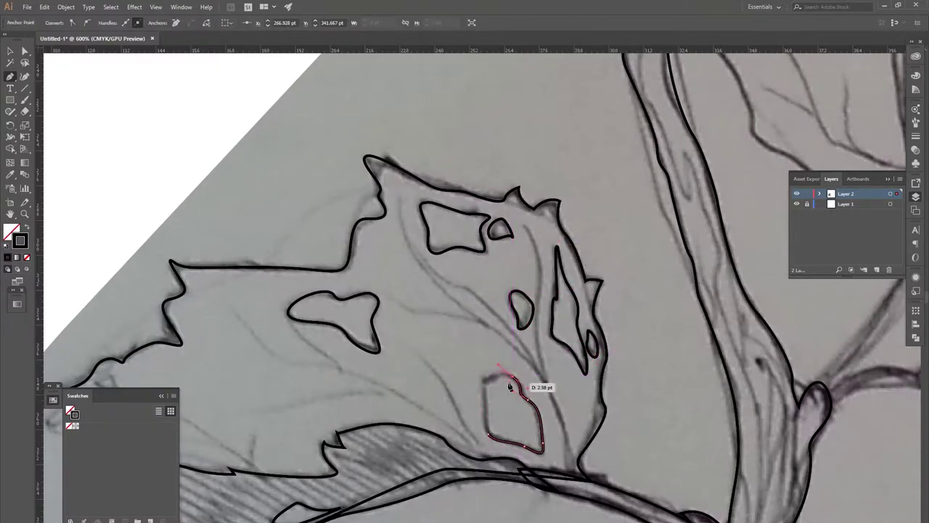
left_click(486, 380)
scroll(487, 383, "down", 2)
scroll(486, 384, "up", 3)
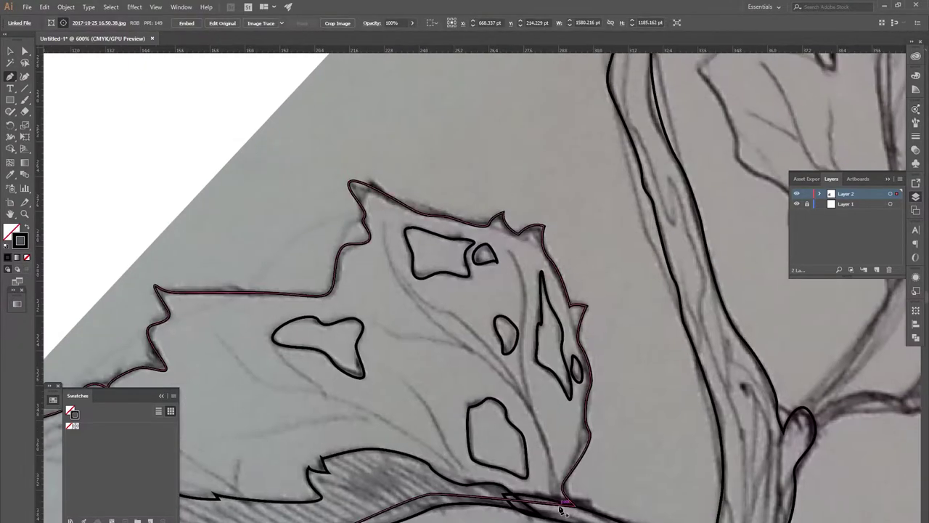
- Draw curved vein strokes through the leaf, including a short side vein and a long lower vein
left_click(383, 222)
left_click_drag(559, 501, 574, 522)
left_click(508, 250)
left_click(373, 326)
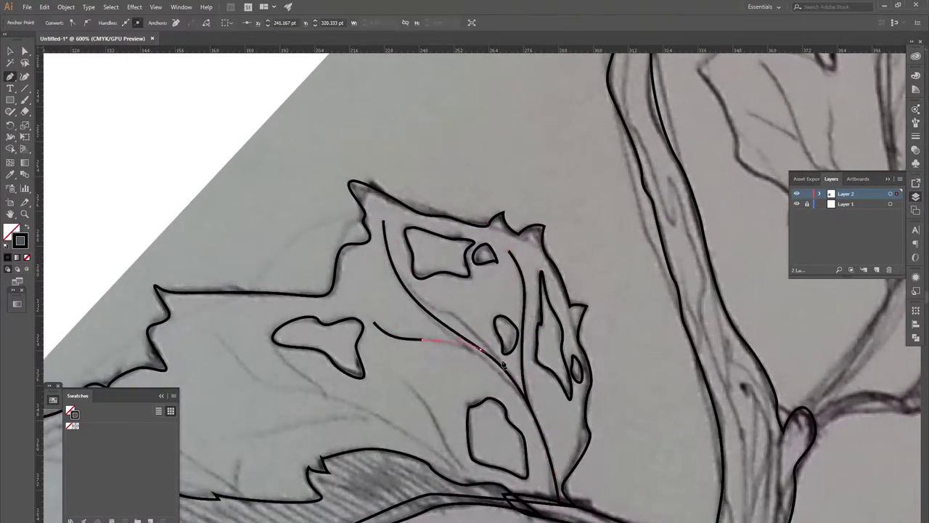
left_click(455, 342)
scroll(456, 341, "left", 3)
left_click(559, 487)
left_click_drag(349, 376, 318, 365)
left_click(285, 309)
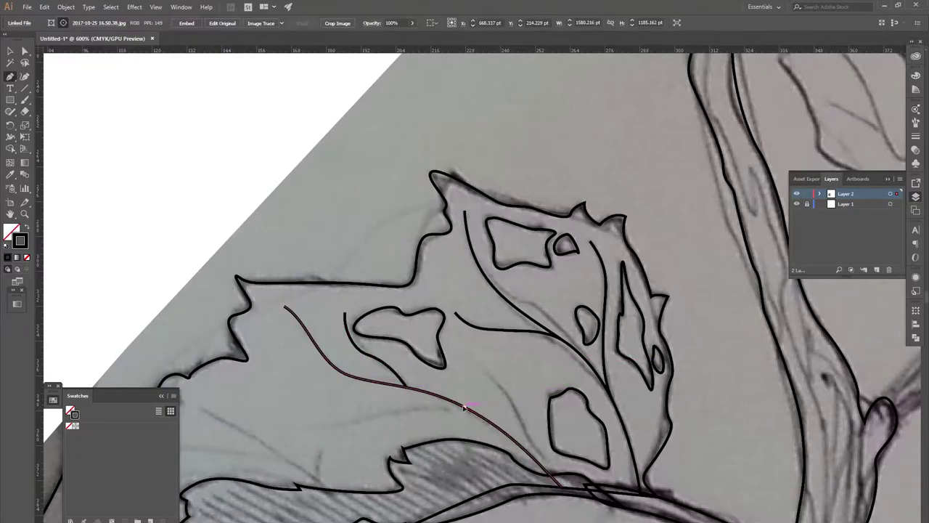
- Add one more short vein, an anchor on the small notch and a tiny hole near the edge
left_click(311, 423)
scroll(499, 439, "down", 2)
scroll(500, 439, "left", 3)
left_click(439, 384)
scroll(220, 326, "up", 2)
left_click_drag(418, 287, 419, 288)
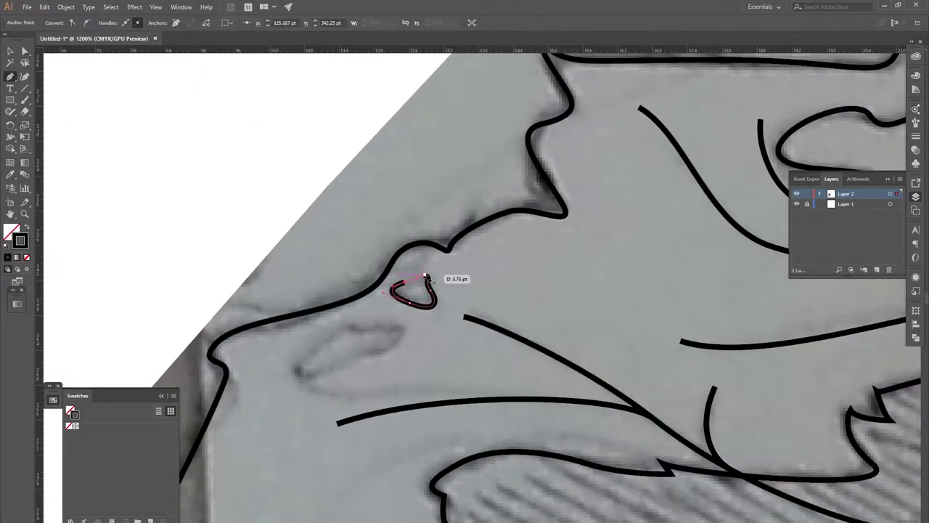
mouse_move(341, 332)
left_mouse_down()
mouse_move(365, 361)
mouse_move(341, 334)
left_mouse_up()
- Zoom out and trace the pen-nib outline down to its tip and back
key("ctrl+minus")
key("ctrl+minus")
key("ctrl+minus")
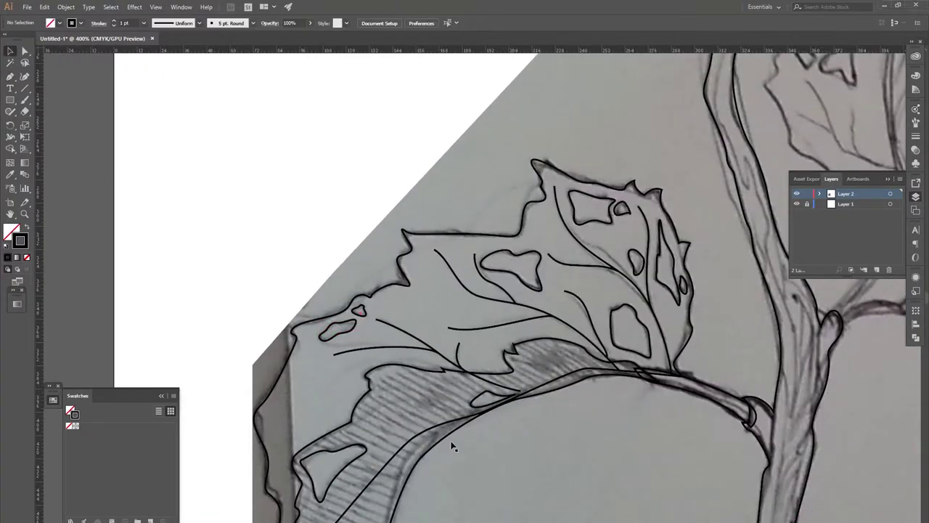
scroll(446, 458, "down", 1)
scroll(501, 436, "down", 2)
scroll(508, 218, "up", 4)
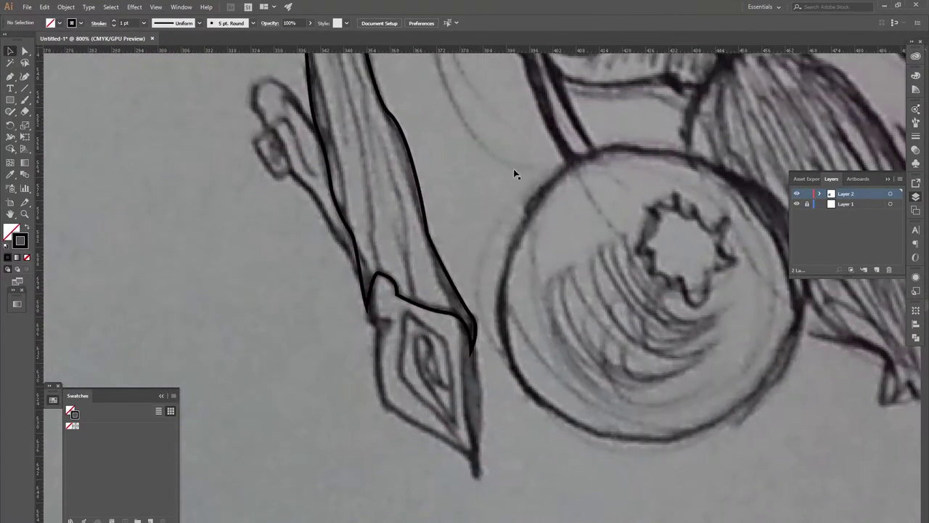
left_click(369, 315)
left_click(381, 403)
left_click(475, 474)
left_click(481, 348)
left_click(369, 269)
- Draw the small slit shape inside the nib and relock the sketch layer
left_click(408, 312)
left_click(449, 335)
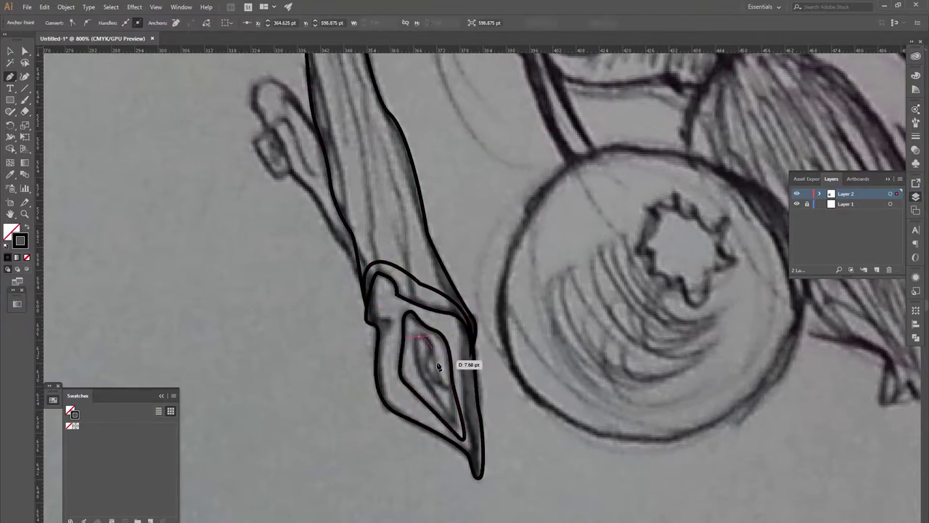
left_click(424, 350)
left_click(442, 396)
left_click(472, 363)
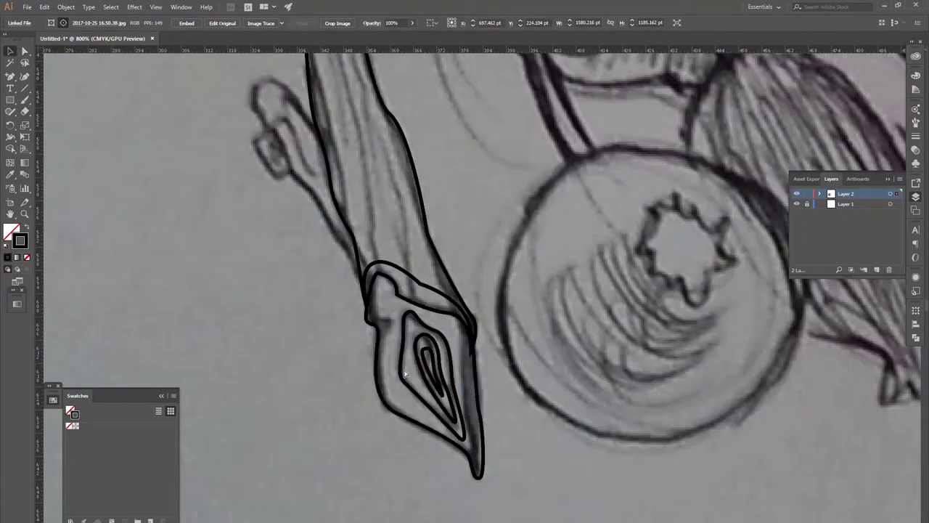
left_click(806, 204)
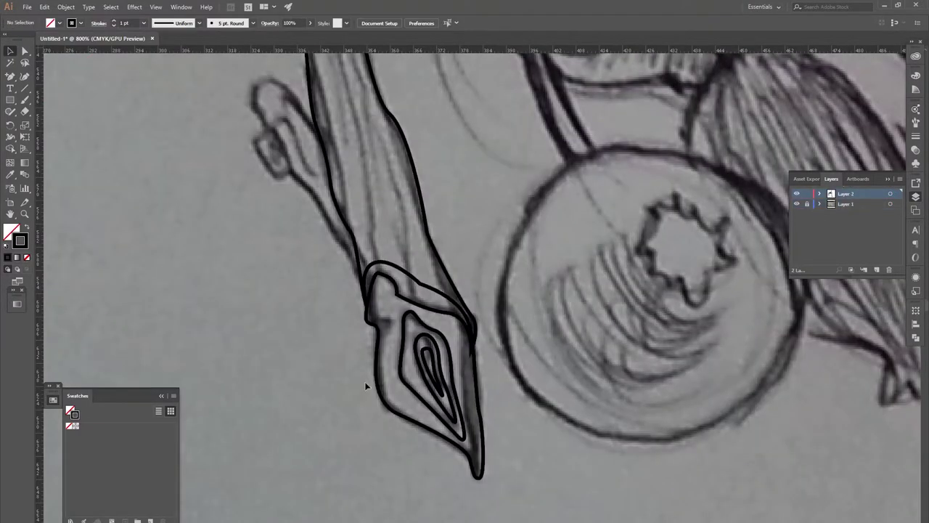
key("p")
- Outline the small curved lobe on the stem as a closed path
scroll(650, 268, "up", 5)
left_click(303, 252)
left_click_drag(378, 328, 395, 331)
left_click_drag(409, 435, 398, 436)
left_click(303, 253)
key("ctrl+shift+a")
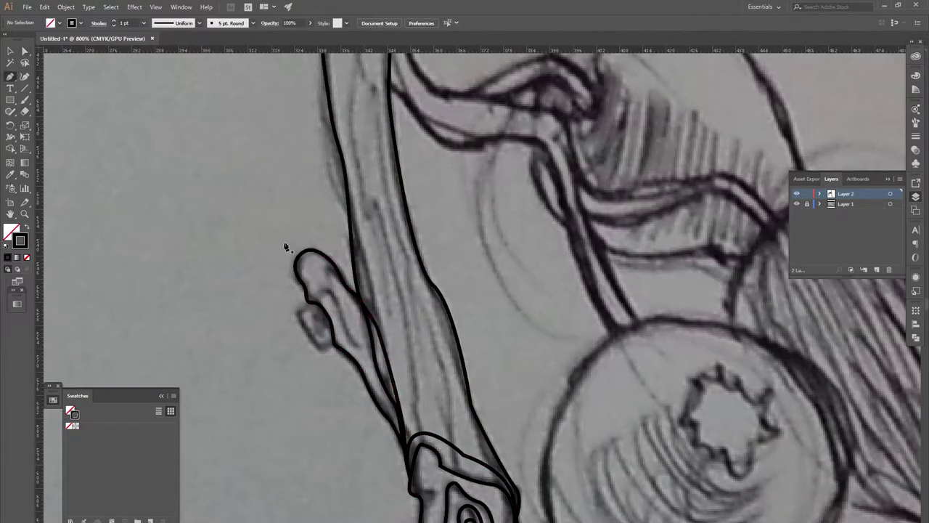
- Trace the berry stalk from the stem as a closed outline
left_click_drag(524, 281, 327, 240)
left_click(270, 225)
left_click(394, 259)
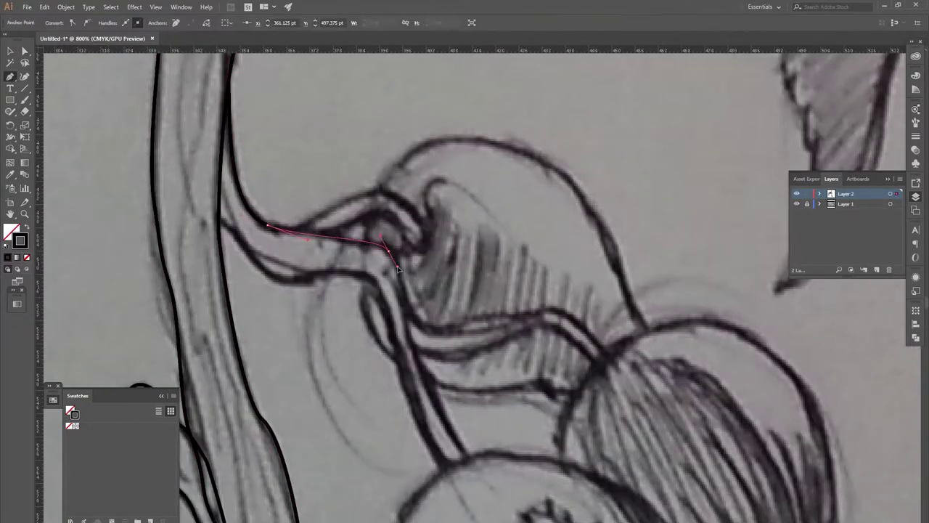
left_click_drag(436, 327, 392, 218)
left_click(435, 374)
left_click(334, 180)
scroll(334, 180, "up", 4)
left_click(154, 249)
left_click(185, 109)
left_click(218, 252)
key("ctrl+shift+a")
key("v")
key("p")
- Trace the loop-shaped second stalk and its lower section toward the berry
left_click_drag(356, 217, 376, 233)
left_click(385, 268)
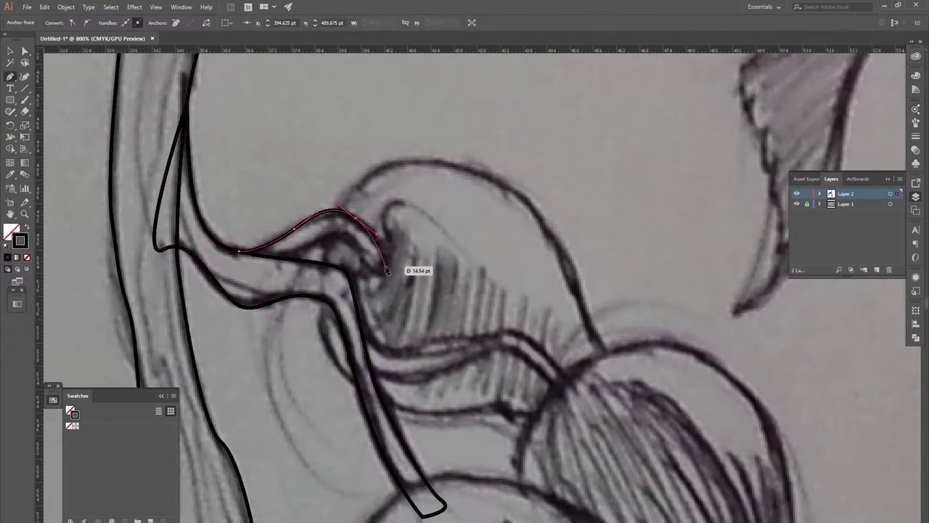
left_click(239, 251)
left_click_drag(276, 266, 139, 208)
left_click(269, 307)
left_click(370, 286)
left_click(444, 351)
- Outline the round berry as a closed curved path
left_click(230, 339)
left_click_drag(317, 238, 376, 32)
left_click(327, 231)
left_click(481, 252)
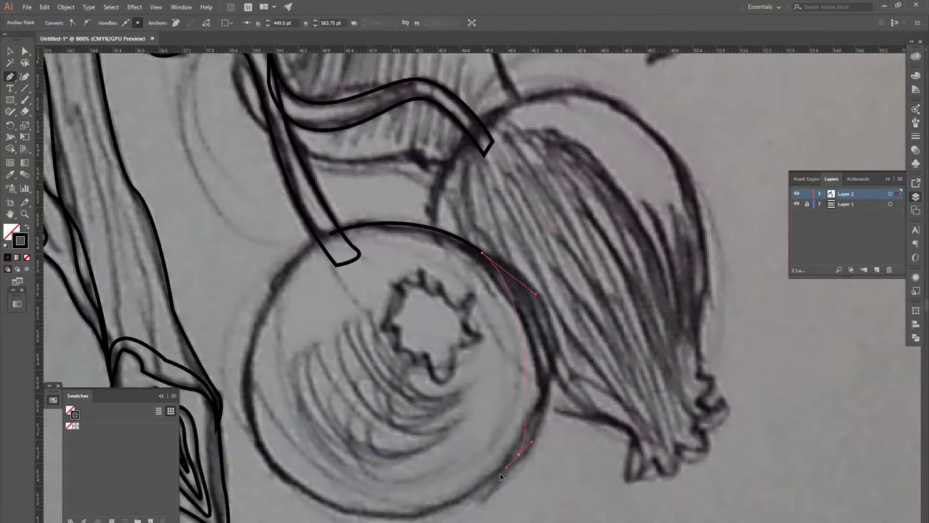
left_click(519, 453)
left_click(305, 493)
left_click(327, 232)
- Trace the star-shaped blossom tip on the berry
left_click(422, 270)
left_click_drag(436, 290, 450, 275)
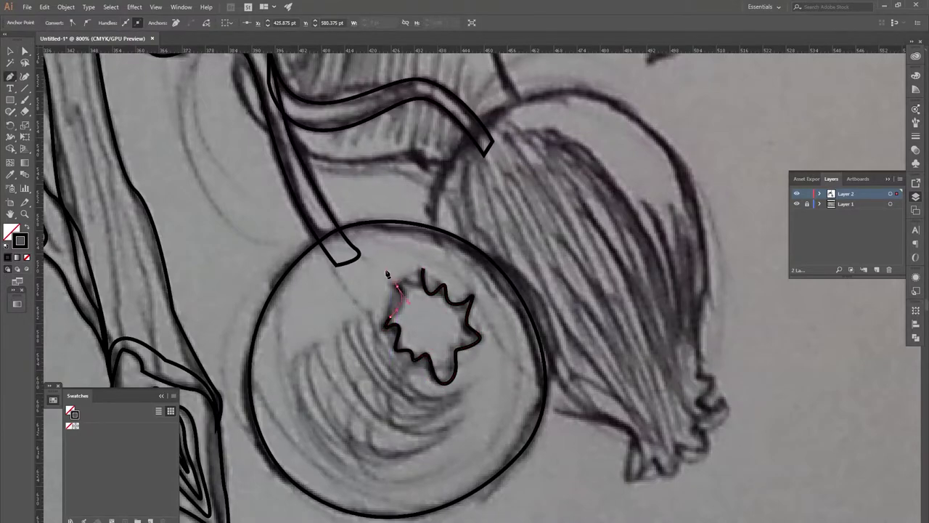
left_click_drag(403, 385, 261, 498)
left_click(311, 280)
- Outline the neighbouring leaf's right edge and scalloped bottom
left_click_drag(550, 270, 518, 130)
left_click(479, 112)
left_click(524, 292)
left_click(534, 413)
left_click(538, 434)
left_click(501, 456)
left_click(476, 444)
left_click(454, 462)
- Outline the cherry stem with its curl over the cherry top
scroll(432, 411, "up", 3)
scroll(311, 262, "up", 3)
scroll(311, 261, "left", 3)
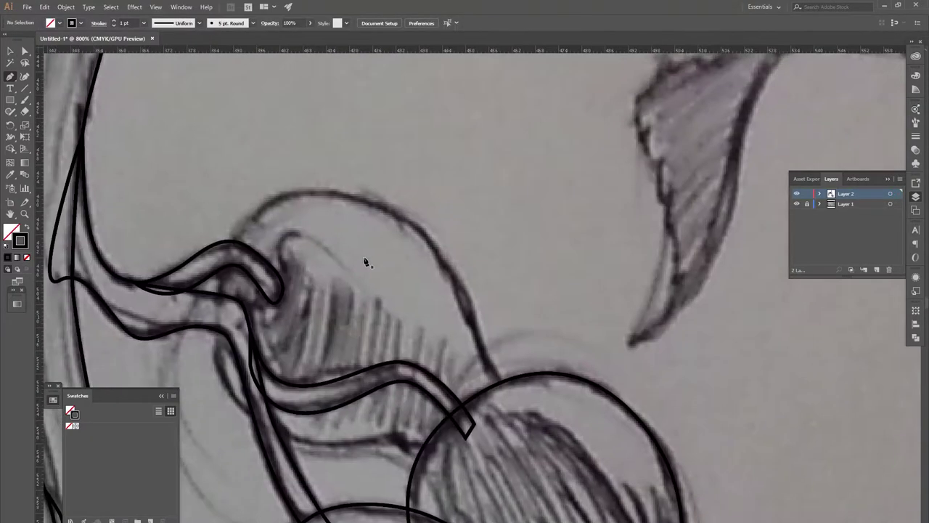
left_click(220, 278)
left_click_drag(428, 445, 511, 408)
left_click(503, 380)
left_click_drag(297, 234, 288, 240)
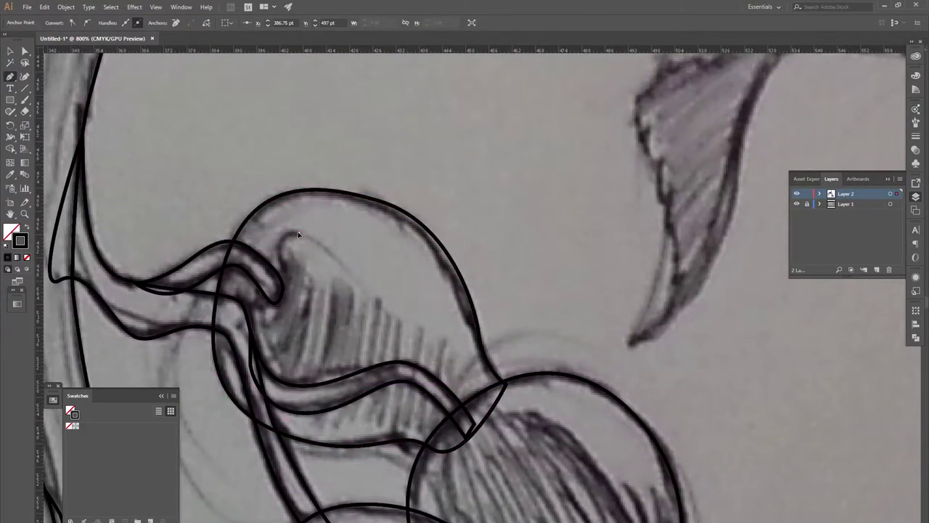
left_click(535, 317, "ctrl")
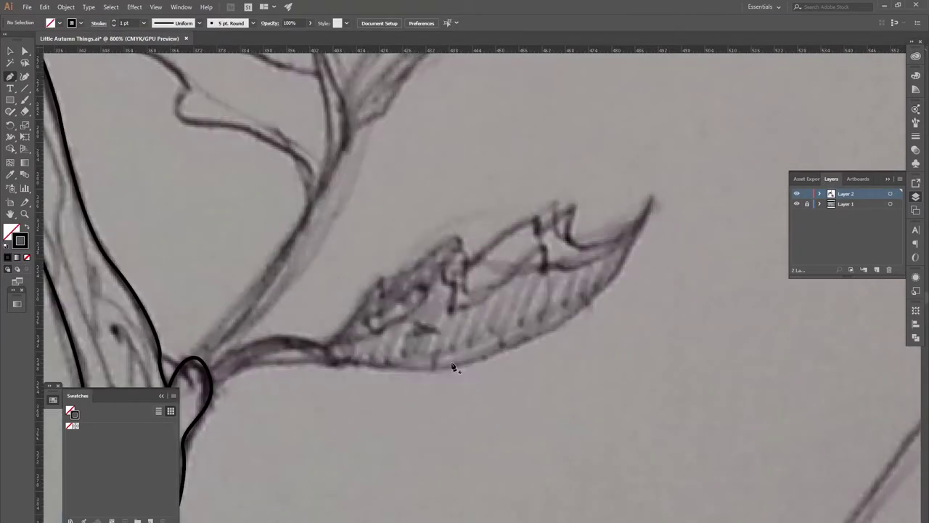
- Trace the small leaf's stalk, undoing a stray segment at the tip
left_click(206, 369)
left_click(444, 350)
left_click_drag(311, 356, 274, 371)
key("ctrl+z")
left_click_drag(333, 356, 276, 357)
- Outline the small leaf's lower edge, tip and upper edge
left_click(322, 326, "ctrl")
left_click_drag(321, 325, 231, 384)
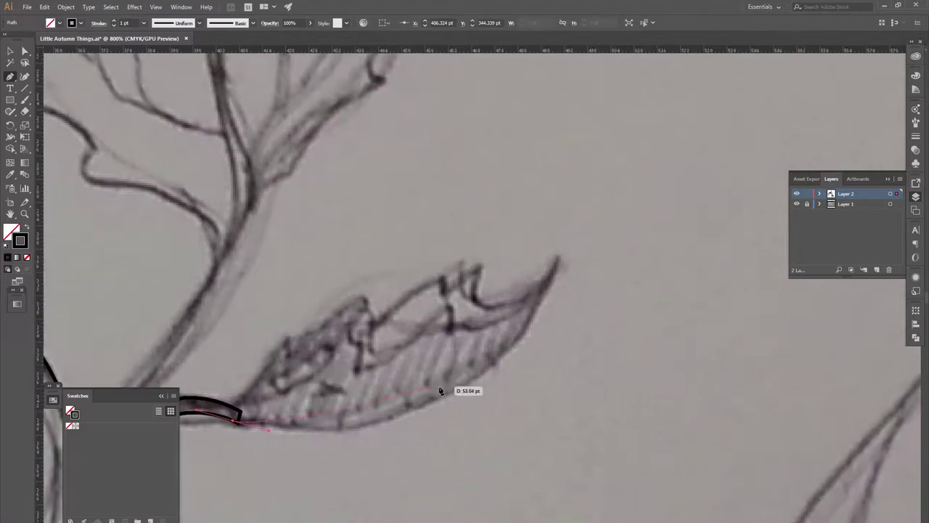
left_click(240, 419)
left_click_drag(445, 397, 540, 344)
left_click(559, 257)
left_click_drag(453, 326, 366, 360)
left_click(421, 336, "ctrl")
- Outline an inner hole and a small blob inside the leaf
left_click_drag(280, 346, 271, 361)
scroll(354, 451, "up", 1)
left_click(280, 417)
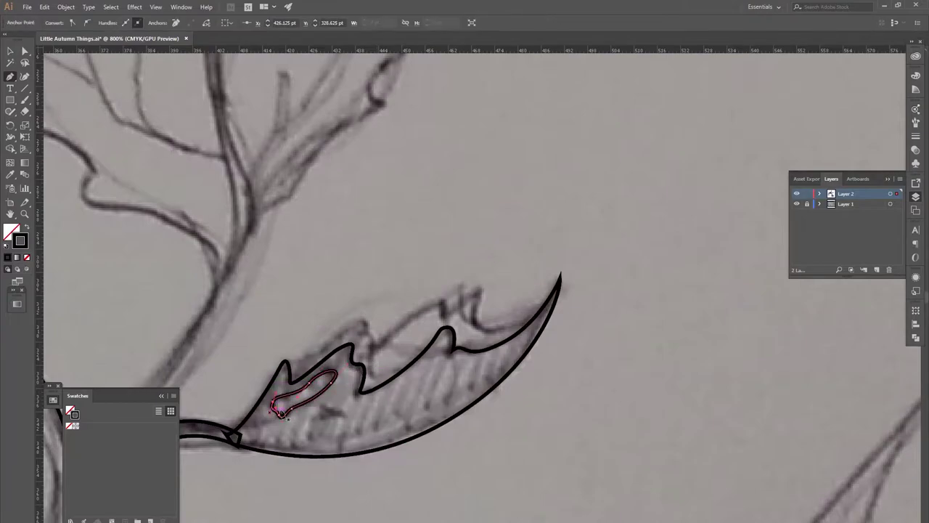
left_click(329, 418)
left_click_drag(343, 414, 322, 415)
- Trace the inner band shape along the leaf's bottom
left_click(287, 375)
left_click_drag(361, 317, 371, 342)
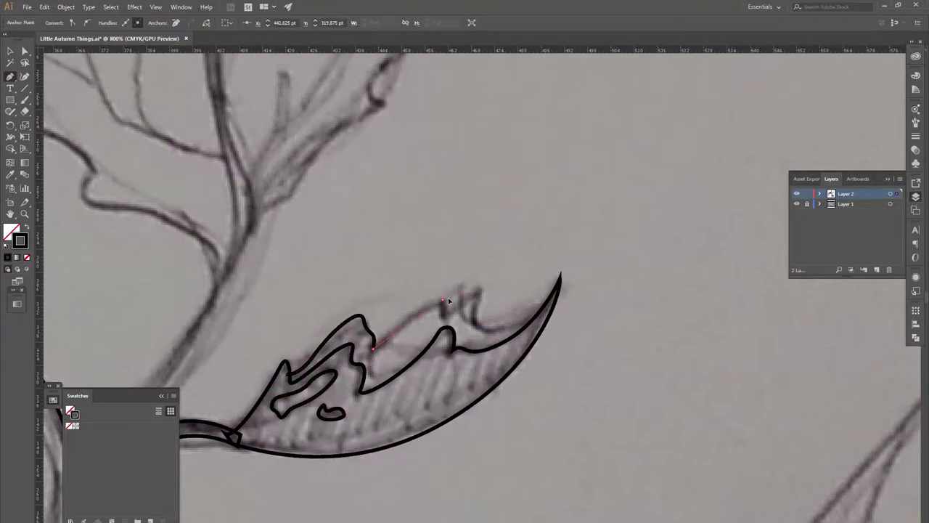
left_click_drag(480, 293, 494, 319)
left_click(560, 305)
left_click_drag(287, 375, 305, 407)
- Trace one side of the large leaf's stalk up the stem
scroll(530, 407, "down", 3)
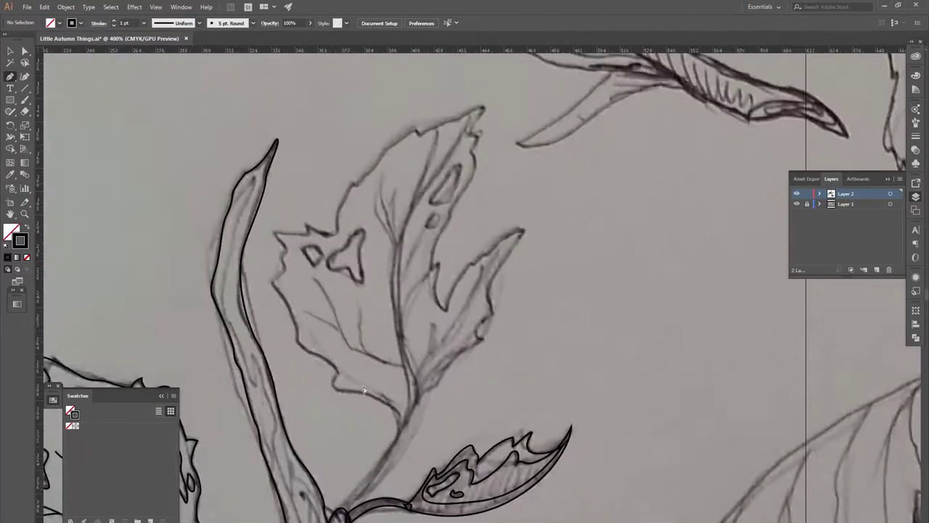
scroll(471, 326, "up", 2)
left_click_drag(462, 367, 482, 269)
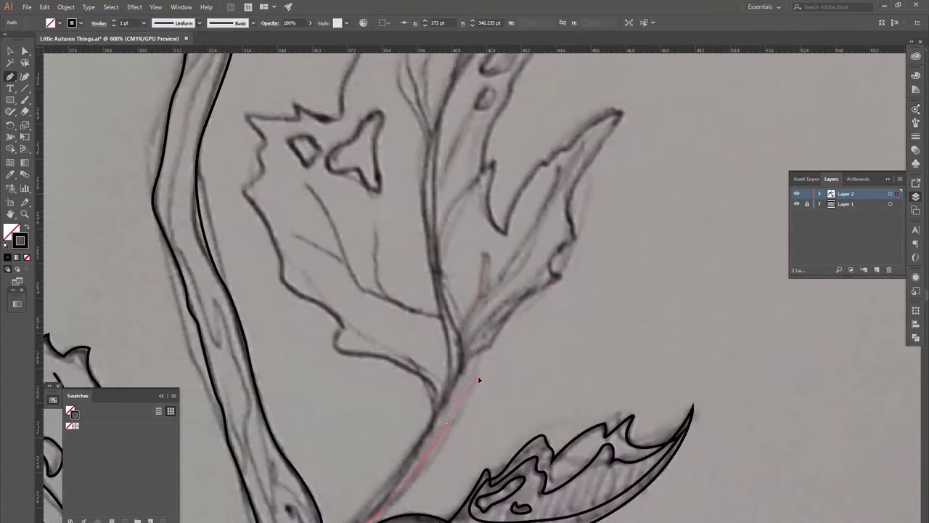
scroll(472, 349, "up", 3)
left_click_drag(450, 207, 483, 156)
left_click(487, 218, "ctrl")
- Draw the other side of the stalk curving up into the leaf
scroll(487, 218, "down", 3)
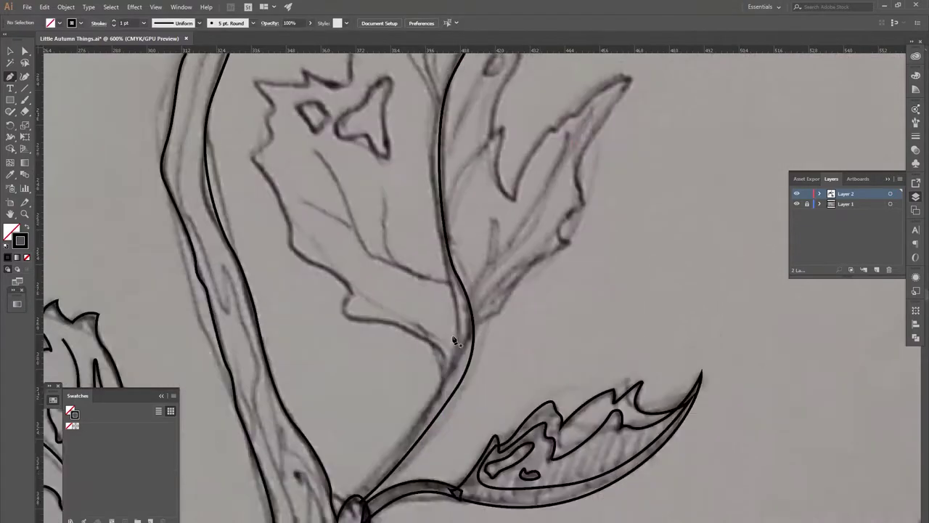
scroll(464, 305, "down", 1)
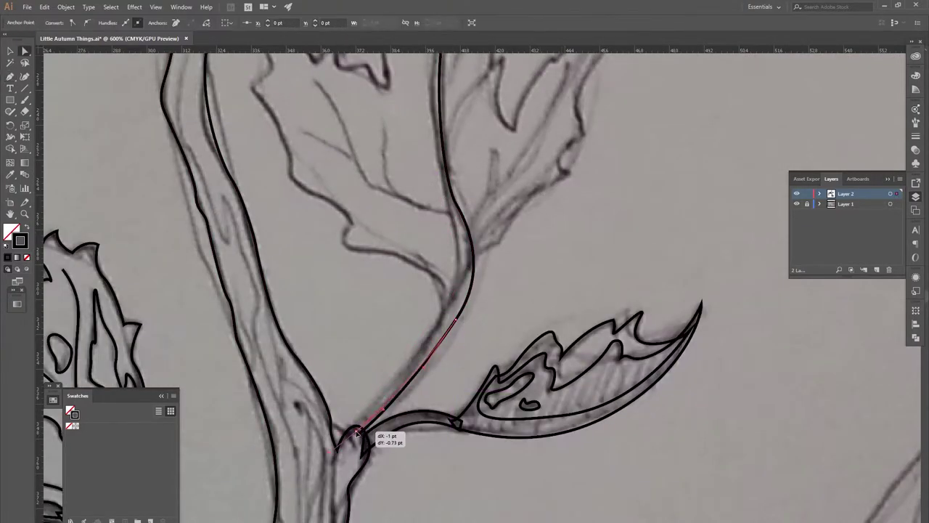
scroll(406, 421, "up", 3)
left_click_drag(420, 420, 480, 354)
left_click_drag(559, 200, 546, 155)
left_click(506, 366, "ctrl")
- Draw several vein lines curving down to the leaf's midrib
left_click(447, 252)
left_click_drag(463, 363, 461, 384)
left_click(410, 401, "ctrl")
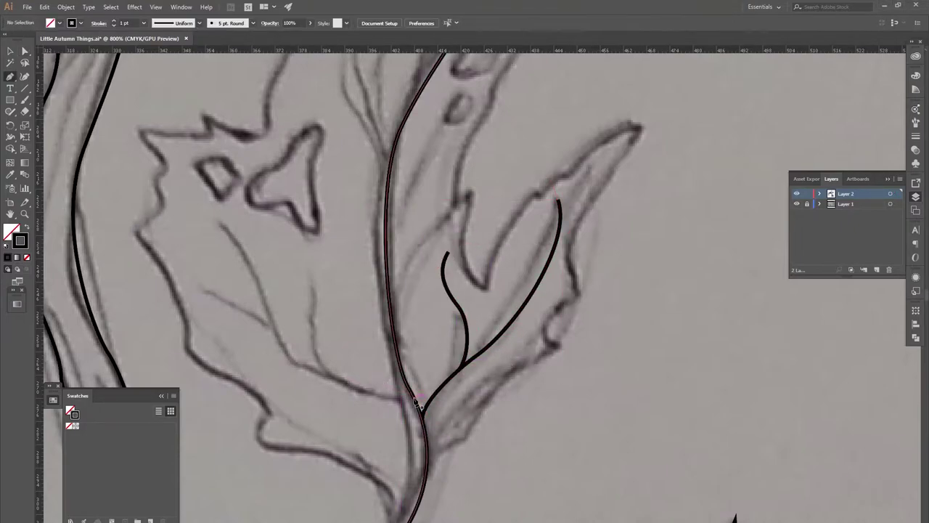
left_click_drag(220, 223, 249, 342)
left_click(329, 340, "ctrl")
left_click(313, 280)
mouse_move(324, 372)
left_mouse_down()
mouse_move(323, 385)
mouse_move(295, 320)
left_mouse_up()
left_click(208, 307, "ctrl")
left_click(296, 320, "ctrl")
- Draw a vein from the upper leaf to the midrib and begin its outer edge
scroll(349, 312, "up", 5)
left_click(453, 202)
left_click(400, 373)
left_click(411, 393, "ctrl")
scroll(411, 393, "down", 3)
scroll(481, 444, "down", 1)
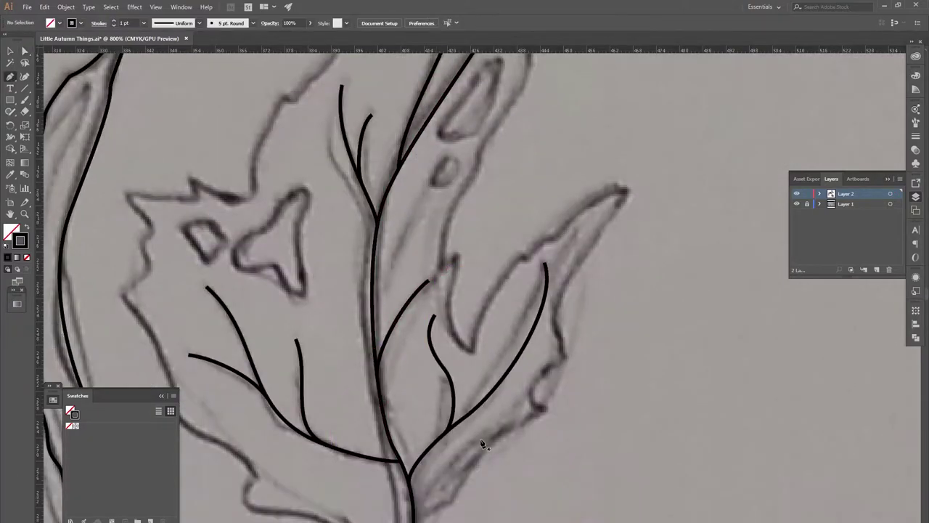
scroll(481, 444, "down", 1)
left_click(370, 476)
scroll(372, 477, "up", 1)
scroll(372, 477, "left", 2)
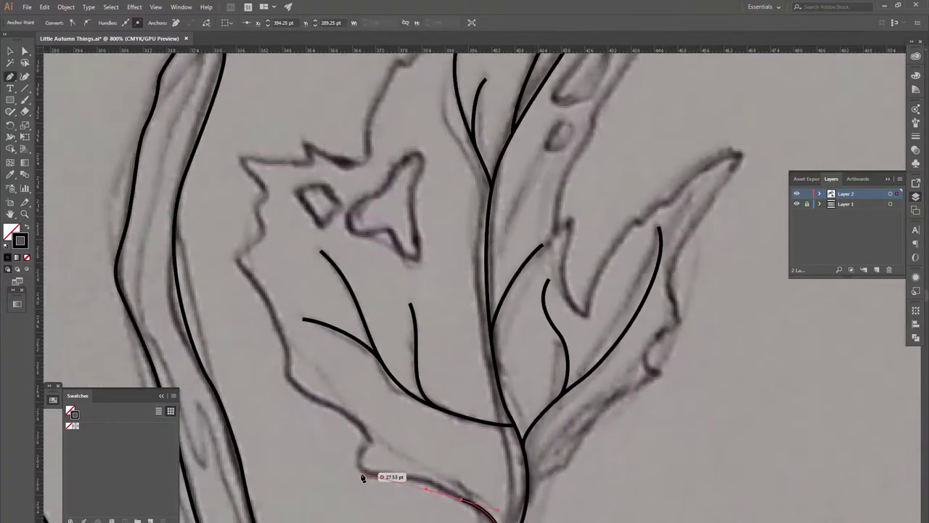
- Trace the large leaf's outline up its left edge to the tip and down the right edge
scroll(293, 356, "up", 4)
scroll(292, 356, "left", 1)
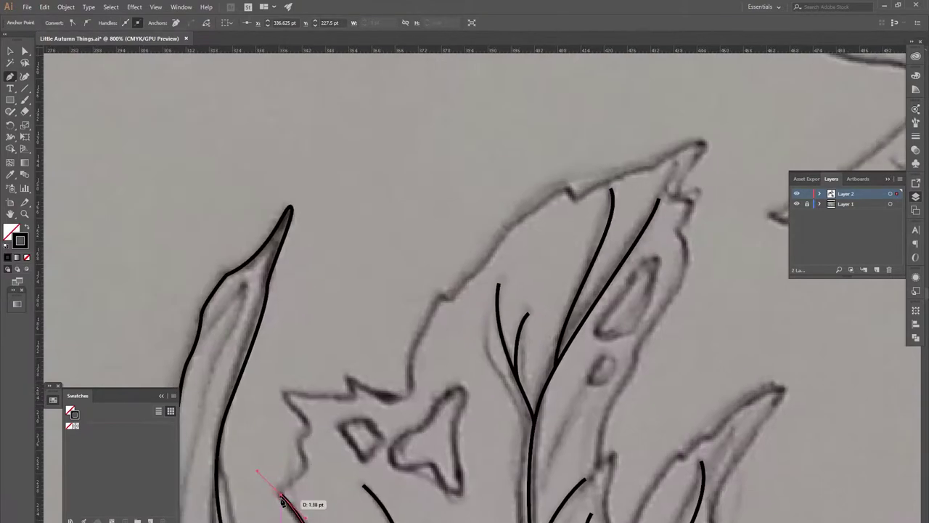
left_click(443, 297)
left_click(501, 247)
left_click(574, 193)
left_click(647, 169)
left_click(701, 142)
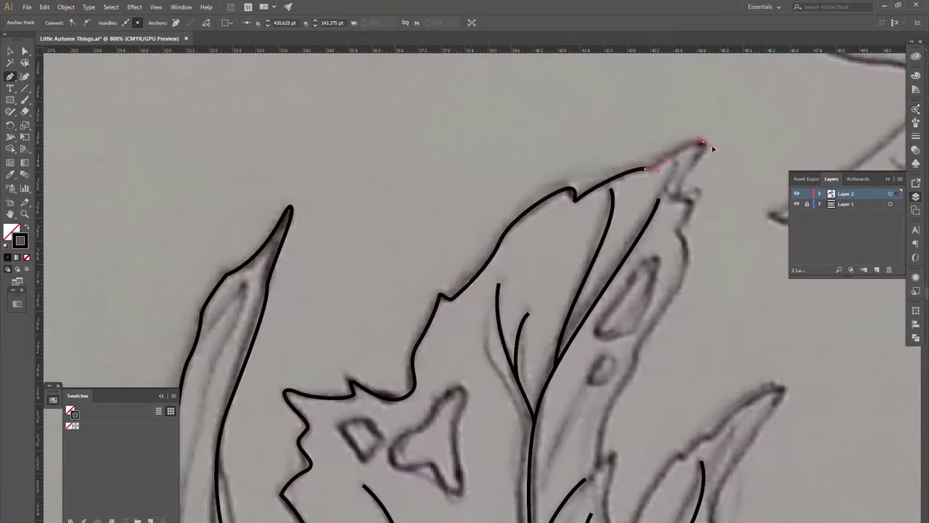
left_click(684, 195)
left_click(680, 228)
left_click_drag(680, 283, 659, 317)
- Continue the leaf outline with curved segments along its lower jagged edge
scroll(641, 363, "down", 2)
scroll(641, 363, "right", 1)
left_click(544, 354)
left_click_drag(558, 438, 560, 443)
left_click_drag(616, 352, 663, 331)
left_click(713, 283)
scroll(683, 349, "down", 2)
left_click(641, 356)
left_click_drag(617, 378, 611, 387)
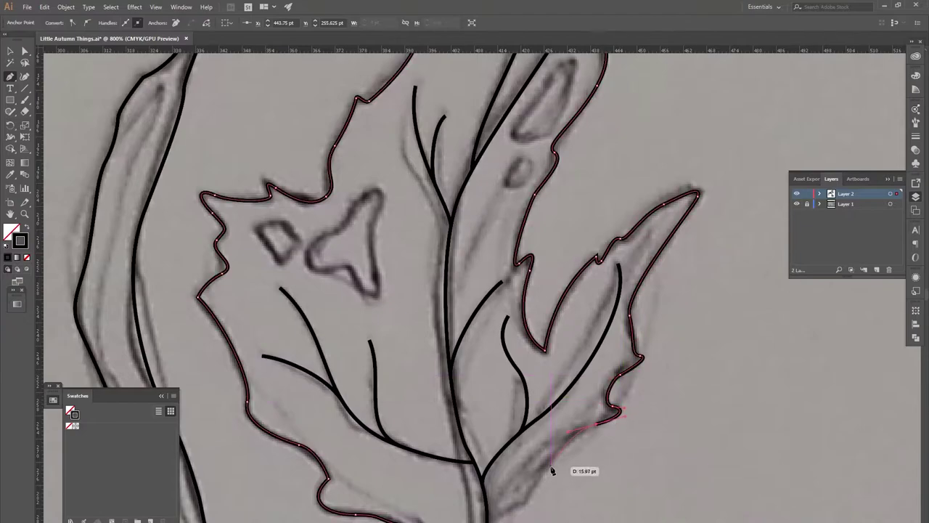
left_click_drag(515, 510, 533, 506)
scroll(508, 509, "down", 2)
scroll(508, 508, "left", 1)
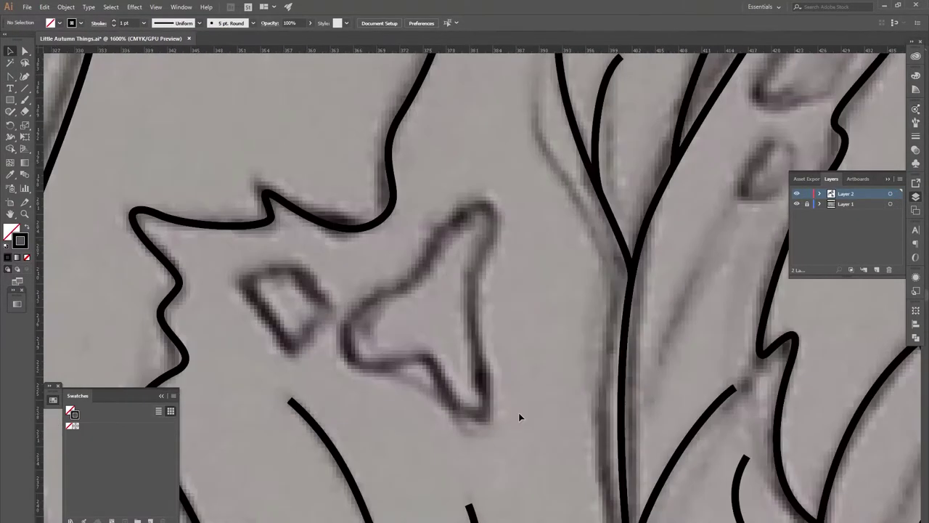
- Trace the small square hole and the triangle-shaped hole inside the leaf as closed shapes
key("p")
left_click(247, 276)
left_click(331, 312)
left_click(247, 276)
left_click(349, 320)
left_click_drag(376, 367, 416, 360)
left_click(478, 415)
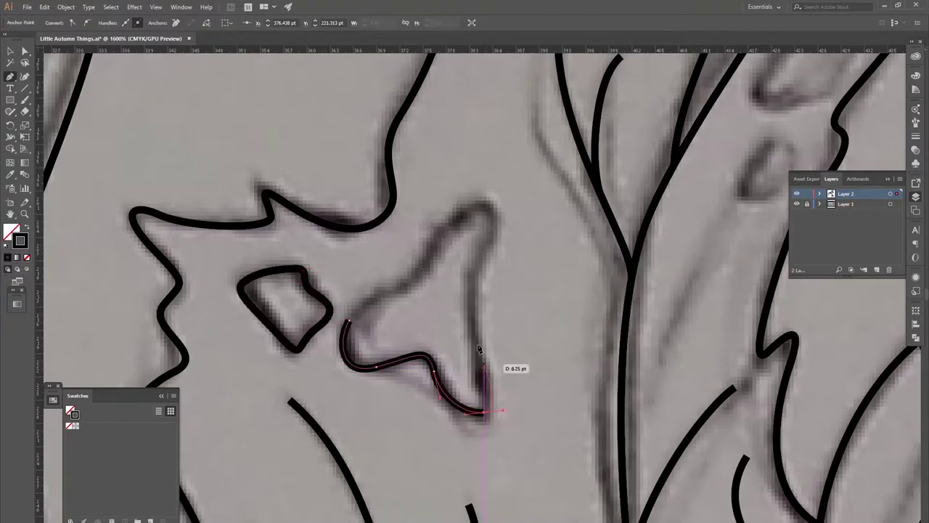
left_click(485, 209)
left_click(349, 319)
left_click(494, 365)
- Trace the small oval hole and the larger oval hole, then zoom back out
left_click(545, 311)
left_click(493, 365)
left_click_drag(508, 305, 444, 401)
left_click(450, 356)
left_click(514, 265)
key("ctrl+minus")
key("ctrl+minus")
key("ctrl+minus")
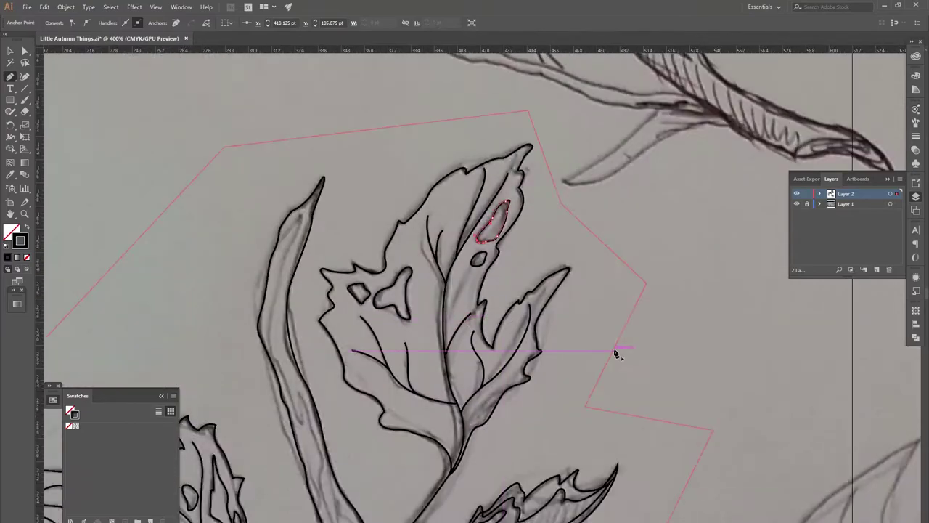
key("v")
key("ctrl+1")
- Select the sketch photo, the stem bud and the main stem outline to inspect them
left_click(467, 212)
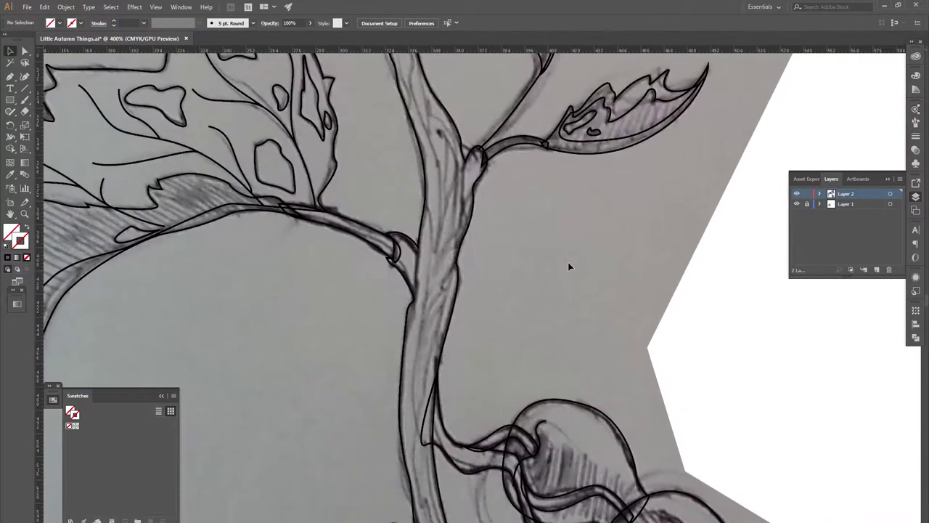
scroll(569, 268, "up", 3)
left_click(367, 390)
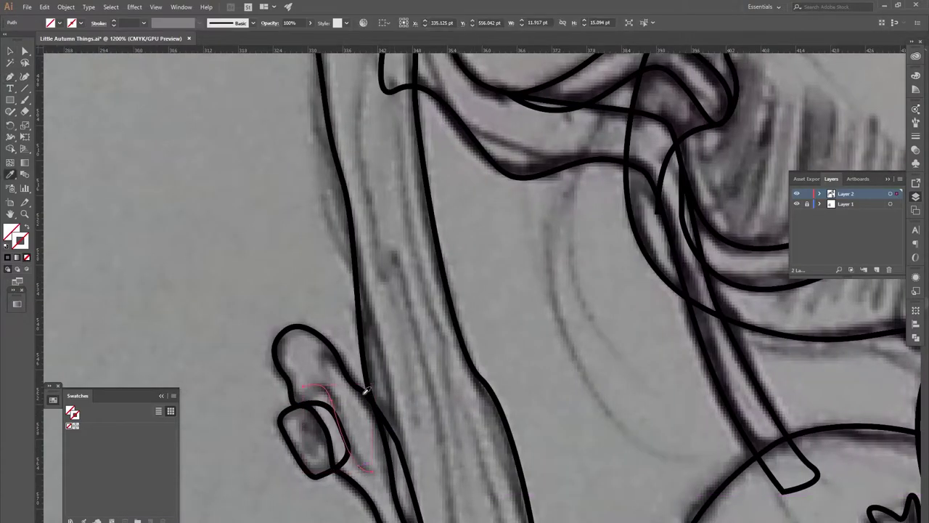
scroll(467, 384, "down", 2)
left_click(418, 305)
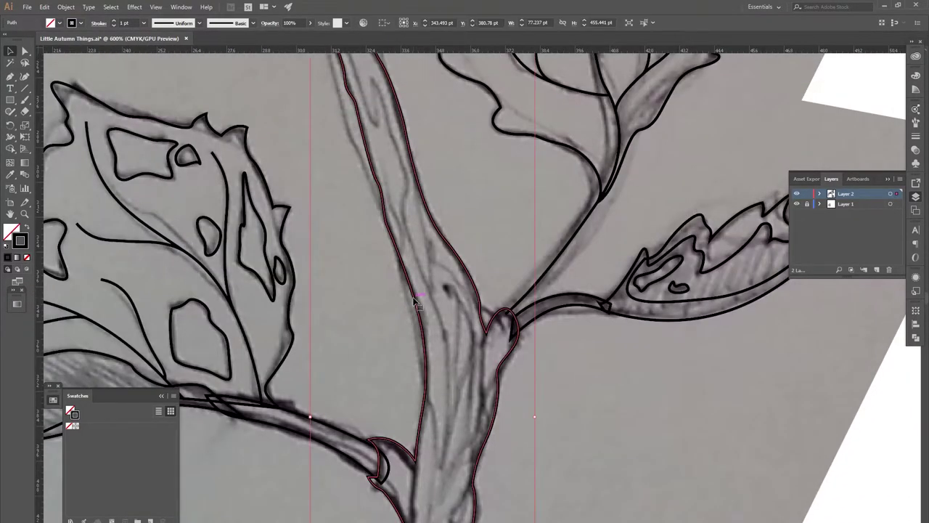
- Draw a closed shading shape inside the stem, running from the upper stem to its base
key("p")
scroll(446, 320, "up", 2)
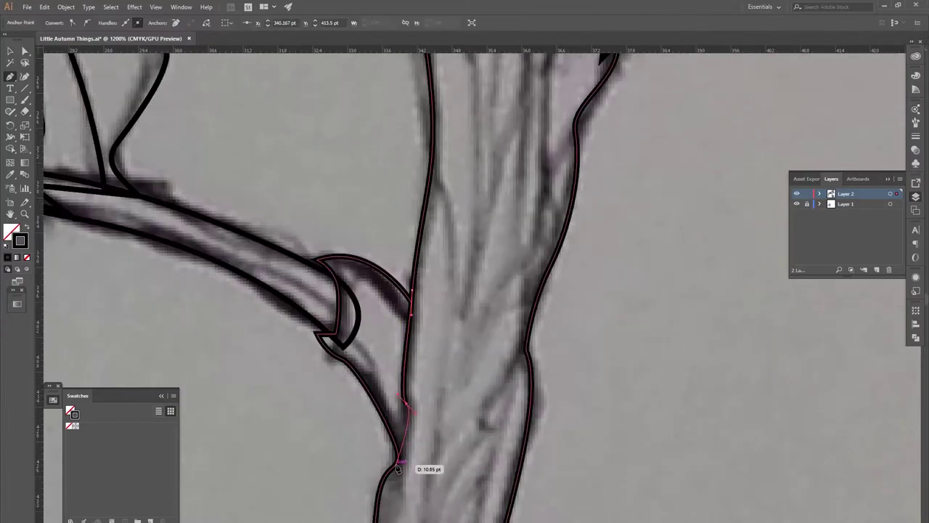
scroll(481, 431, "down", 3)
scroll(406, 218, "up", 2)
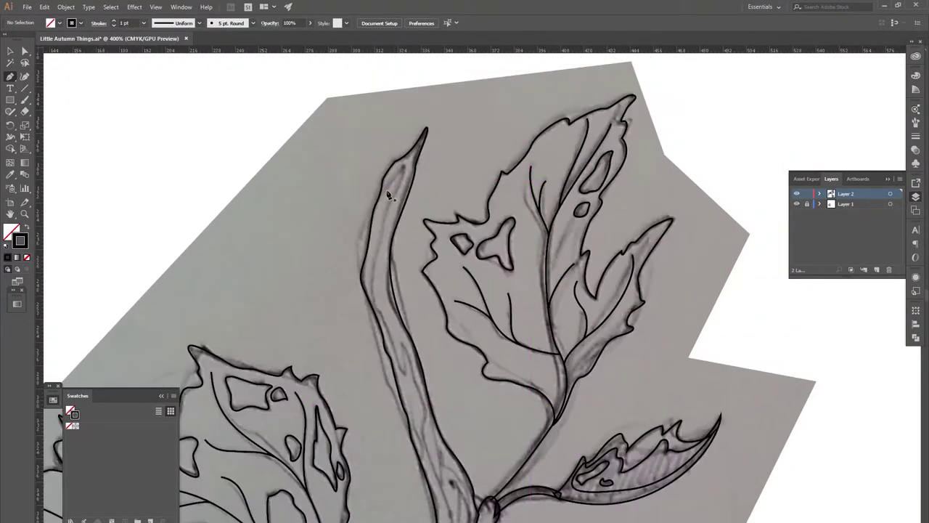
left_click(409, 152)
left_click_drag(387, 190, 385, 228)
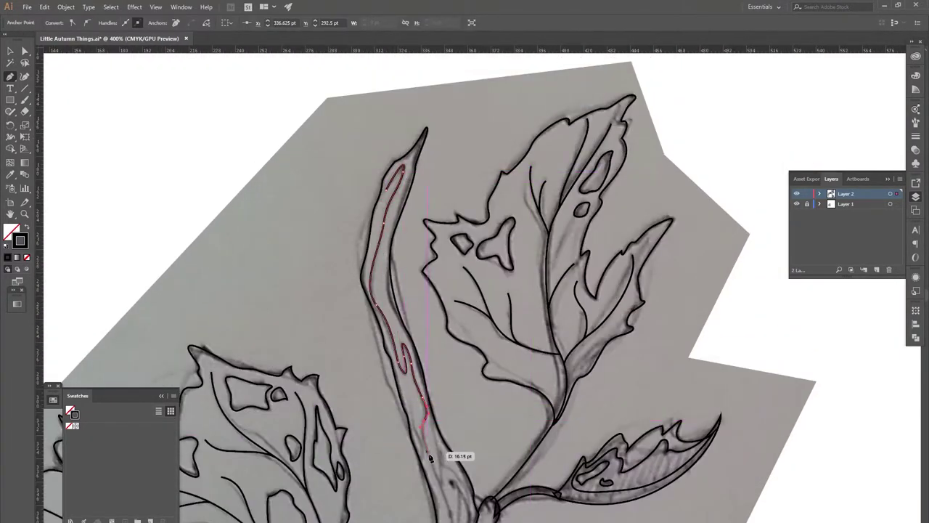
left_click_drag(431, 460, 348, 287)
left_click_drag(346, 393, 320, 437)
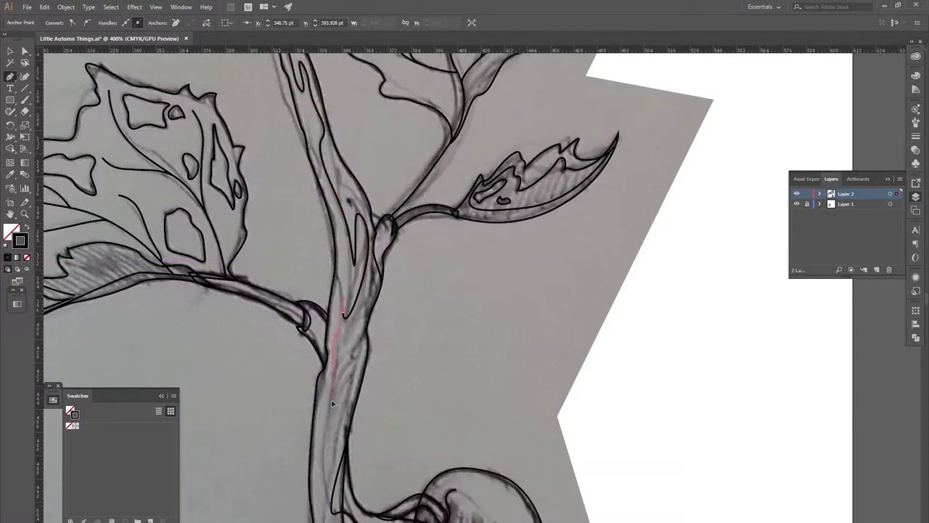
left_click_drag(336, 473, 328, 350)
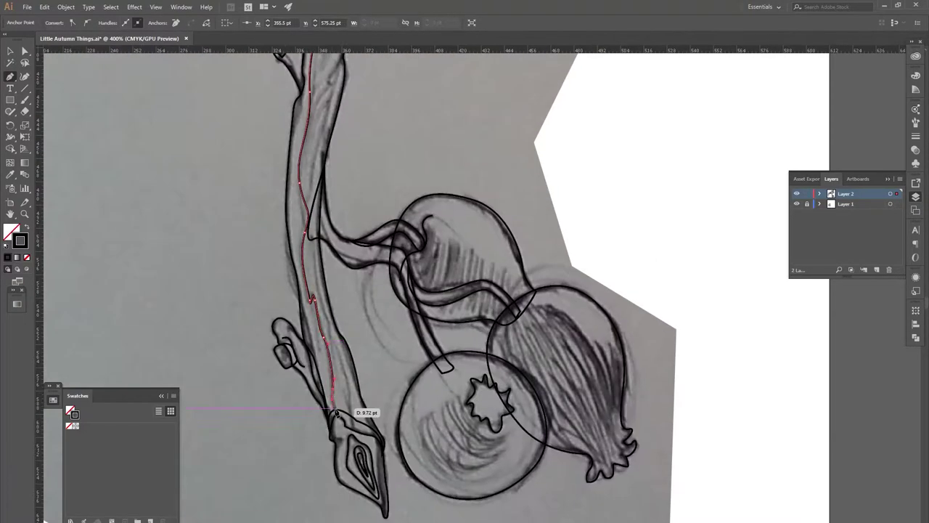
left_click(363, 414)
left_click(345, 422, "ctrl")
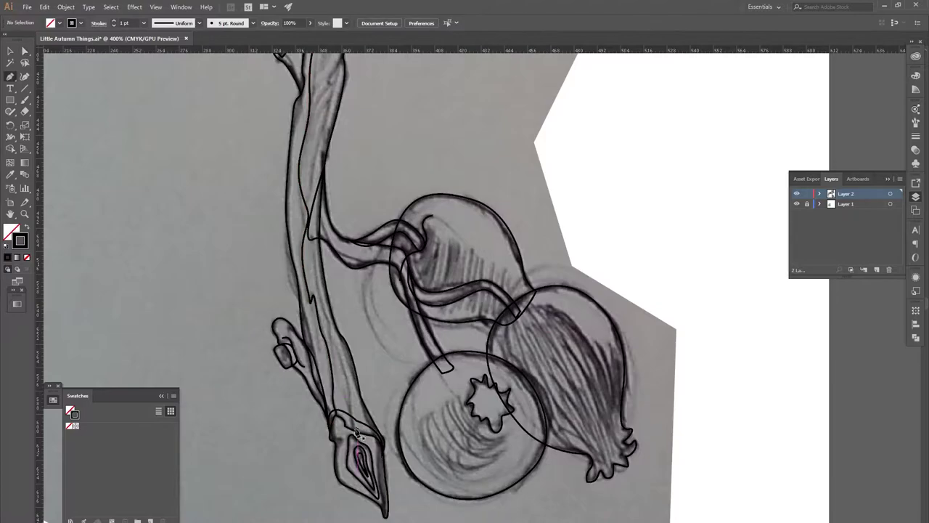
- Trace a detail line running up the stem
left_click(335, 355)
scroll(332, 257, "up", 3)
left_click(347, 204)
scroll(347, 203, "up", 3)
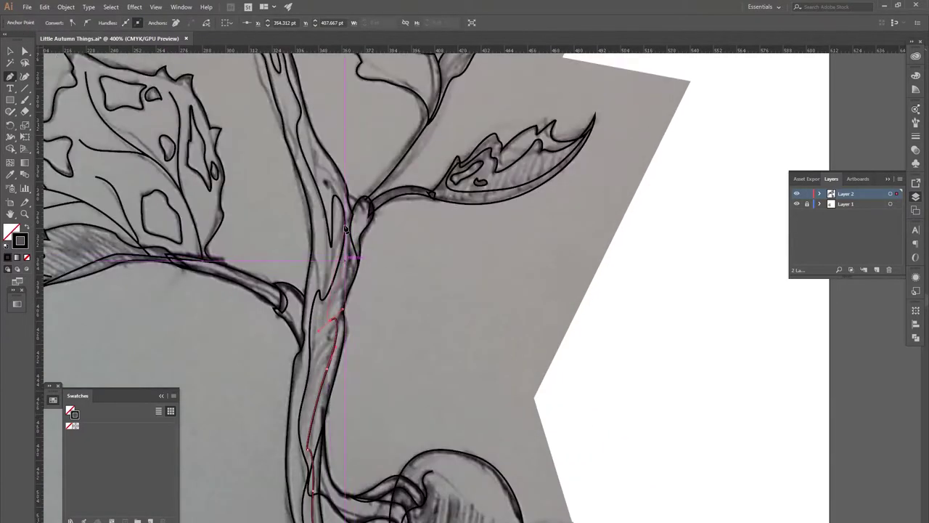
left_click(336, 178)
scroll(323, 198, "up", 2)
scroll(323, 198, "up", 2)
left_click(316, 270, "ctrl")
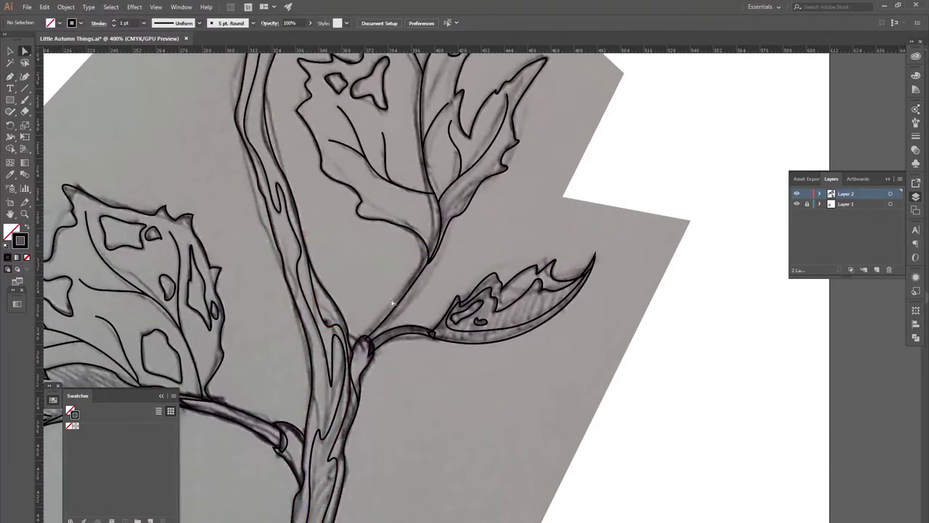
- Outline the left leaf and close its path
scroll(316, 269, "down", 5)
key("ctrl+minus")
scroll(342, 177, "left", 5)
left_click(320, 169)
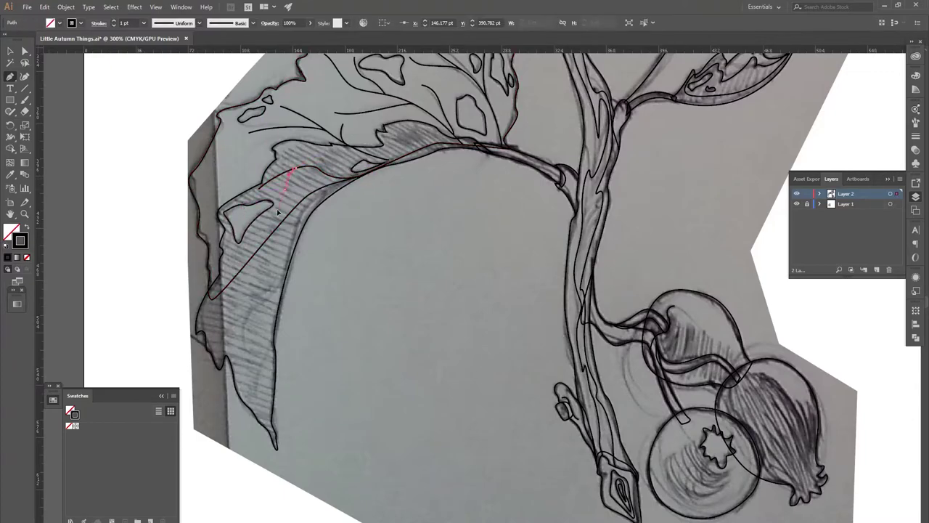
scroll(280, 270, "down", 1)
left_click(276, 311)
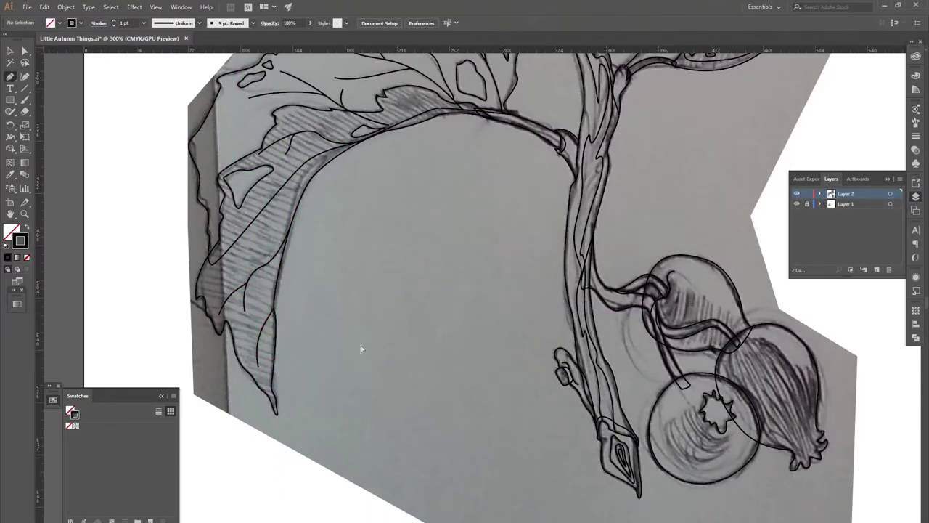
scroll(363, 349, "up", 1)
- Hide the pencil sketch layer so only the traced line art shows
key("ctrl+1")
left_click(797, 204)
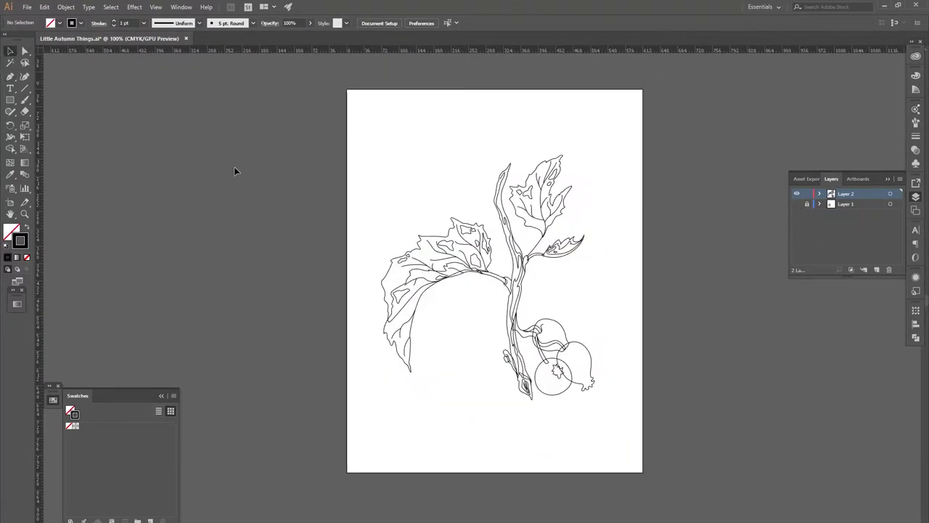
scroll(726, 290, "right", 3)
- Browse popular Adobe Color themes and add four palettes to Swatches as colour groups
left_click(915, 109)
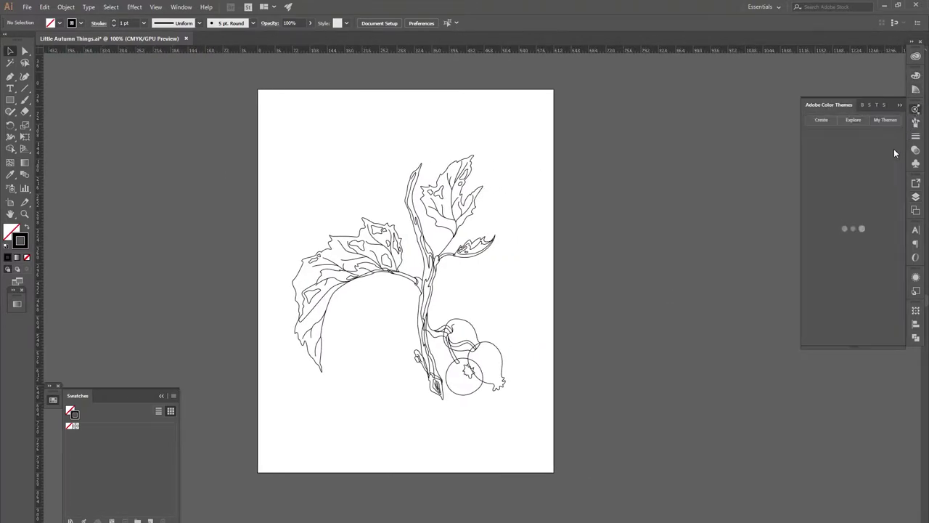
left_click(853, 119)
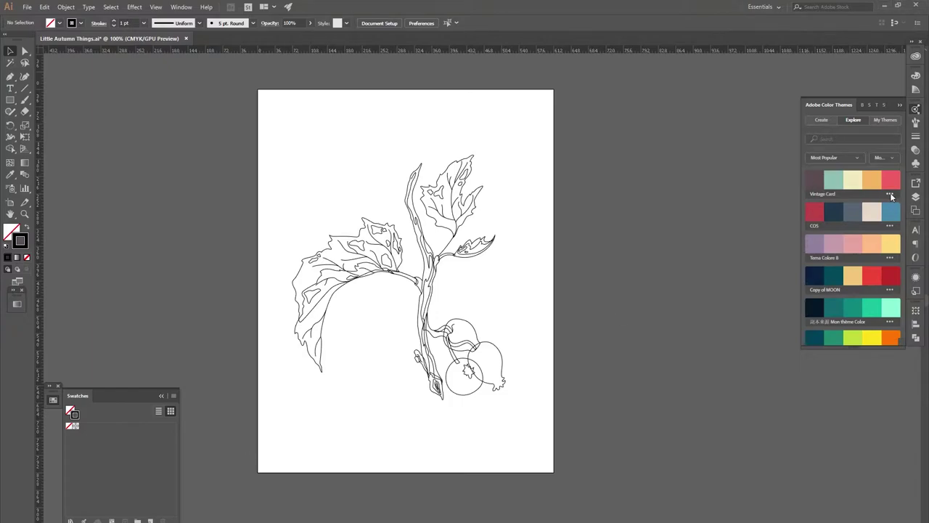
scroll(884, 234, "down", 3)
scroll(883, 231, "down", 3)
scroll(885, 247, "down", 3)
scroll(893, 269, "down", 3)
scroll(871, 389, "down", 3)
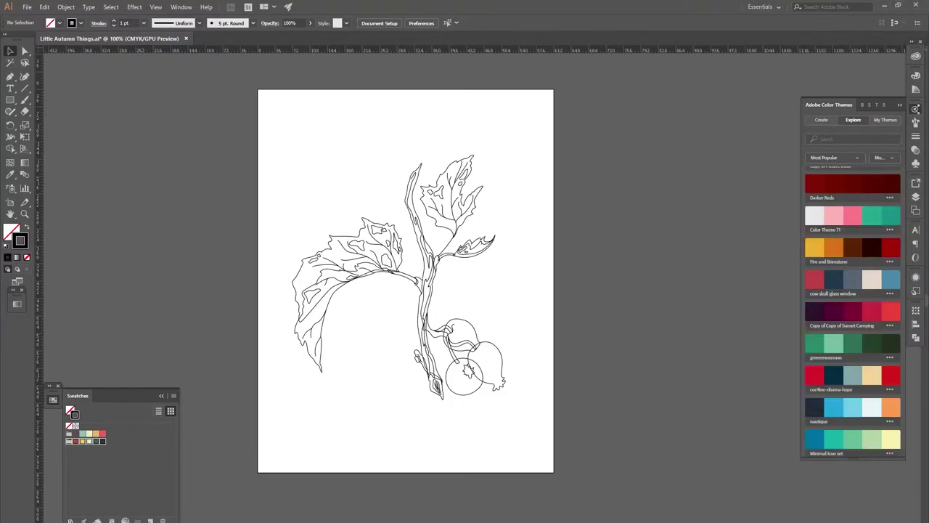
scroll(895, 402, "down", 3)
scroll(892, 392, "down", 3)
scroll(892, 381, "down", 3)
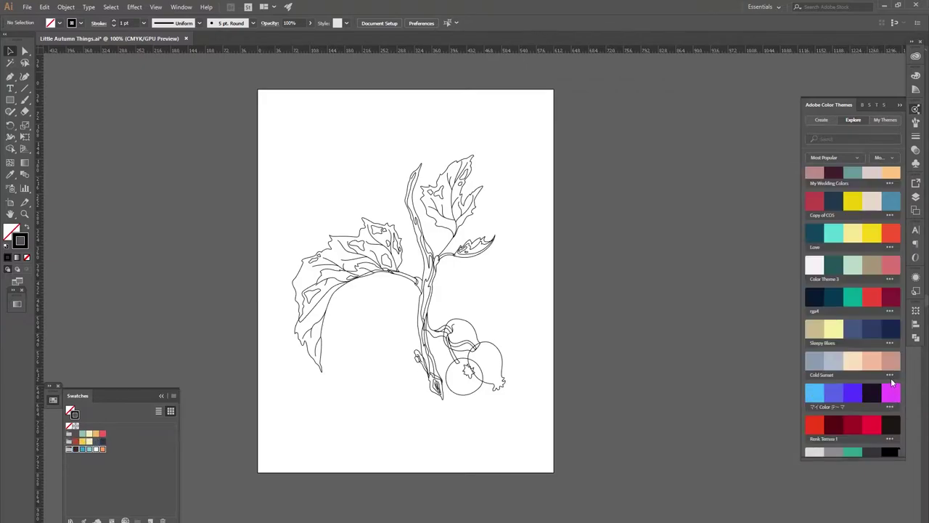
scroll(889, 413, "down", 3)
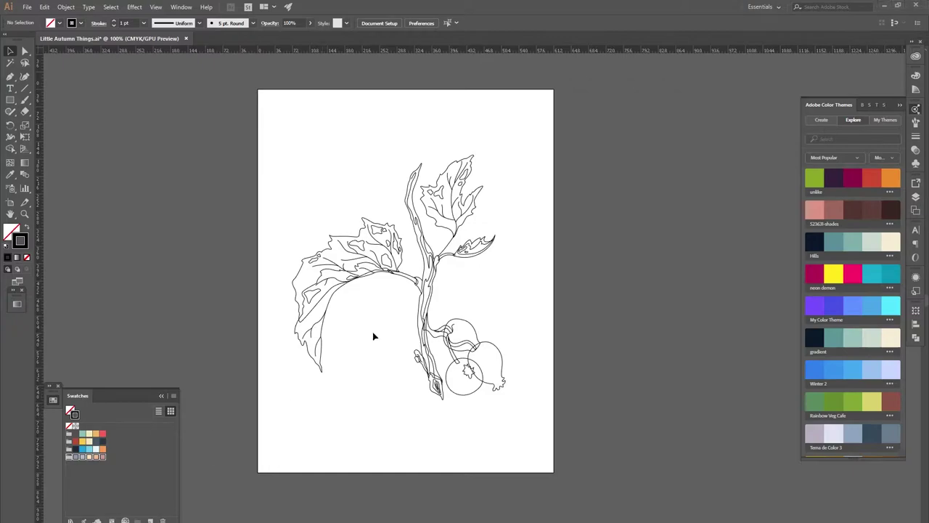
- Select all the traced paths for filling
left_click(423, 297)
key("ctrl+plus")
key("ctrl+a")
- Give all the selected line art a white fill, then deselect
key("F6")
key("d")
key("ctrl+shift+a")
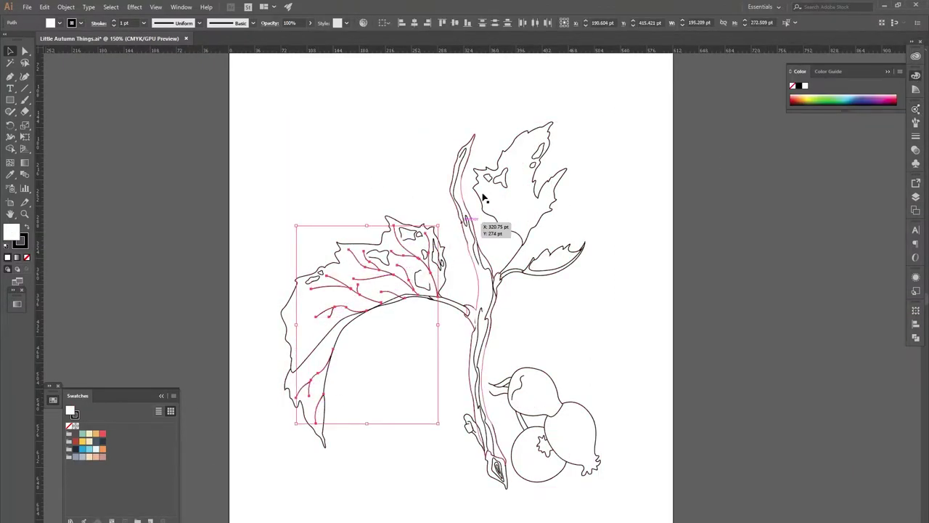
- Click through the leaf parts, upper right leaf and the berry's inner wavy path to check them
left_click(490, 435, "shift")
key("ctrl+shift+a")
left_click(332, 269)
left_click(332, 296)
left_click(447, 363)
left_click(541, 163)
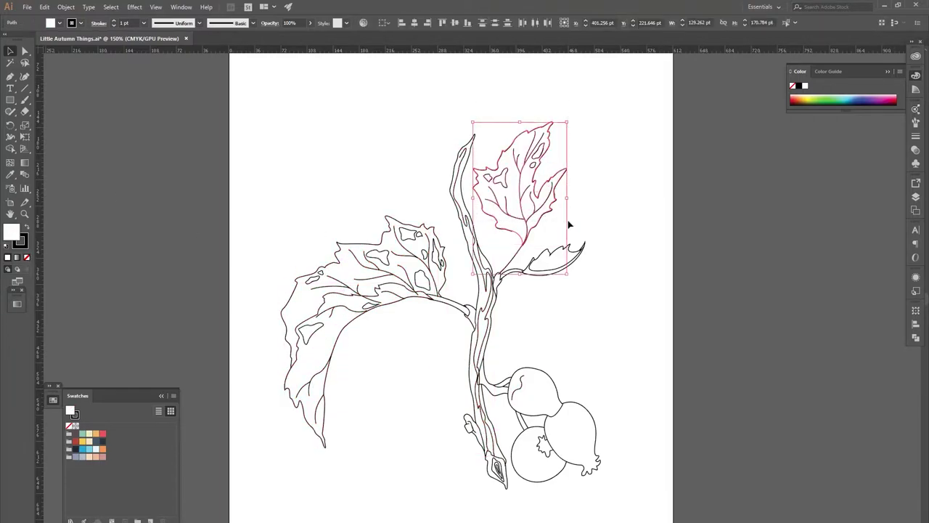
left_click(599, 202)
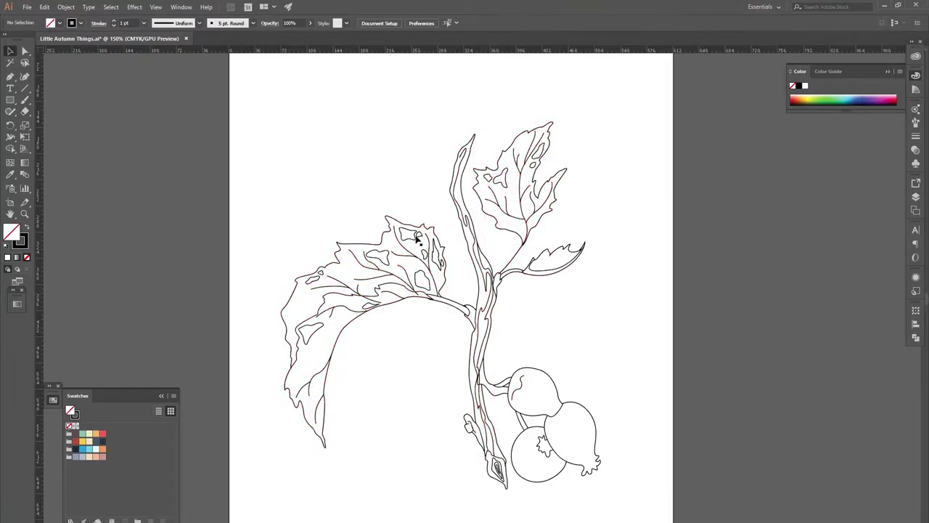
left_click(522, 392)
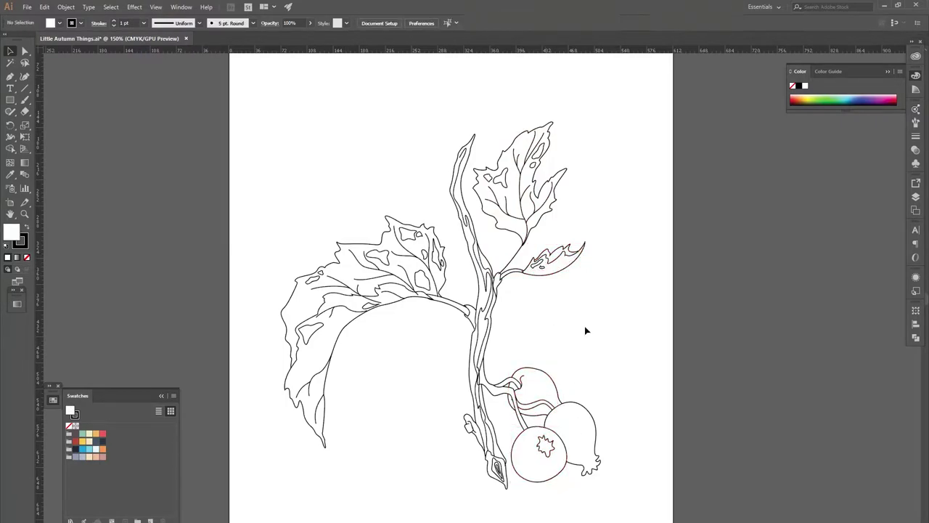
- Check the left leaf's lower outline and the main stem, then clear the selection
scroll(384, 320, "up", 2)
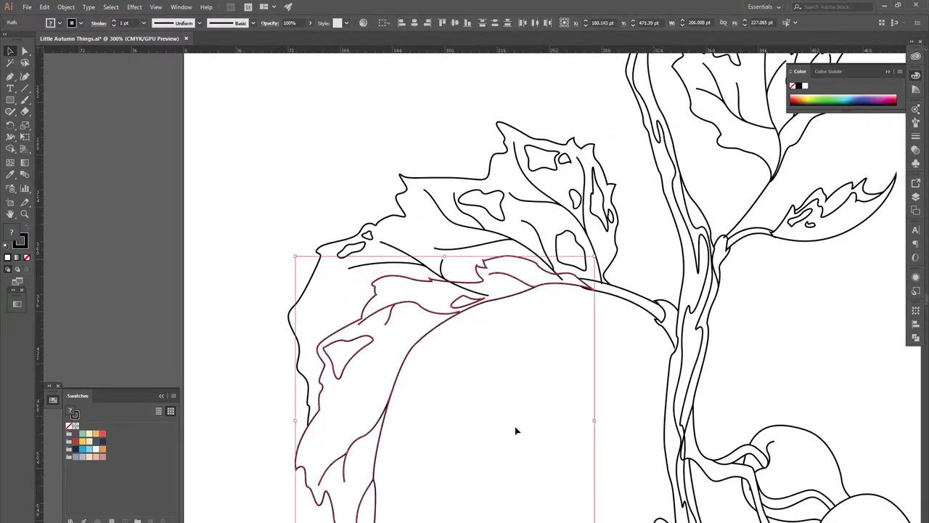
scroll(607, 314, "up", 1)
left_click(508, 294)
scroll(446, 440, "down", 2)
scroll(445, 440, "up", 2)
left_click(464, 297)
left_click(454, 329)
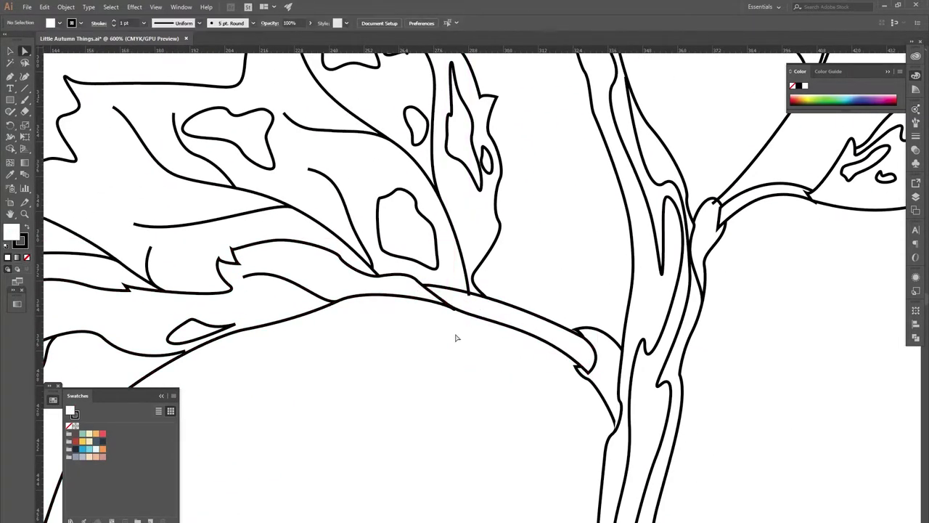
scroll(451, 323, "down", 3)
- Select the berries and leaves while toggling Layer 2's visibility to compare the artwork
key("v")
scroll(450, 323, "right", 5)
left_click_drag(370, 291, 452, 434)
left_click(916, 196)
left_click(796, 193)
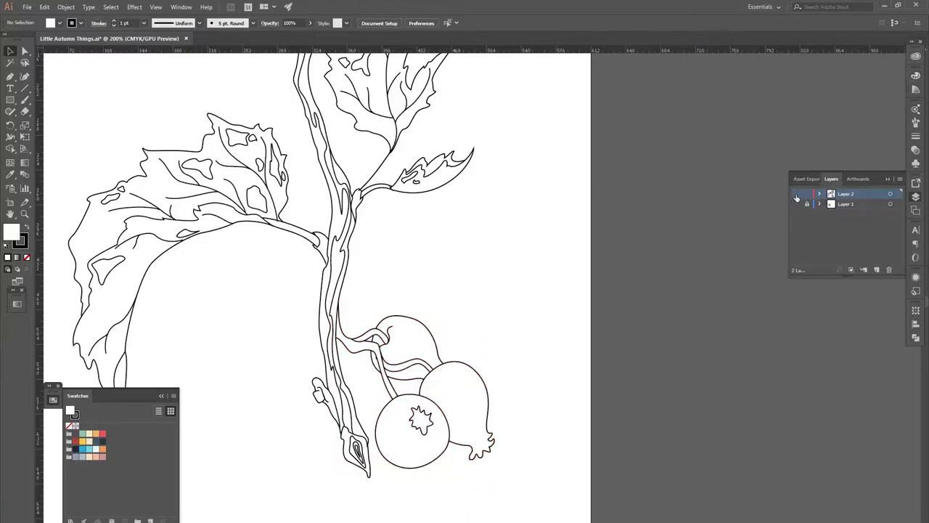
left_click(320, 396)
scroll(341, 363, "up", 3)
scroll(376, 322, "left", 2)
left_click(433, 367)
left_click(797, 193)
- Marquee-select the upper leaf and stem together, then clear the selection
left_click_drag(349, 381, 552, 511)
scroll(458, 377, "up", 3)
left_click(458, 378)
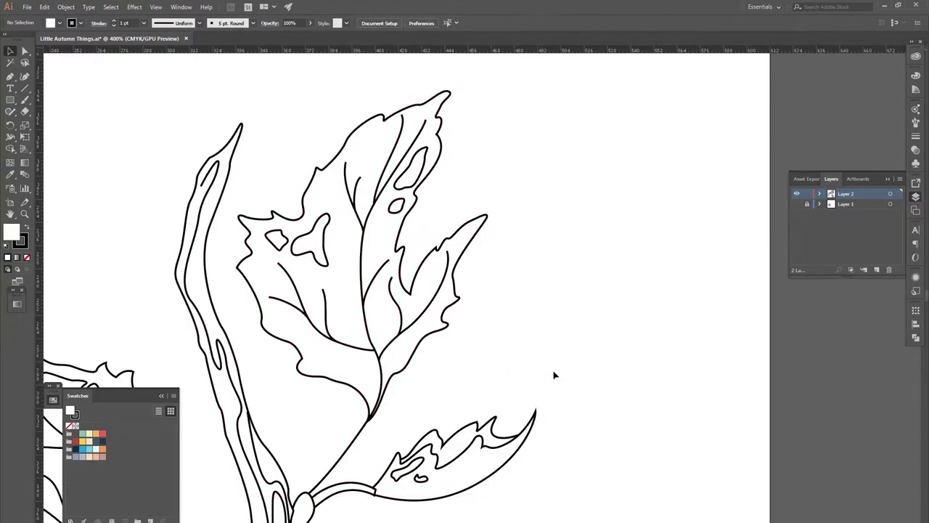
scroll(553, 373, "down", 5)
scroll(367, 309, "up", 6)
- Tidy the anchor where the left leaf's stalk meets the main stem using Direct Selection
key("a")
scroll(367, 308, "up", 2)
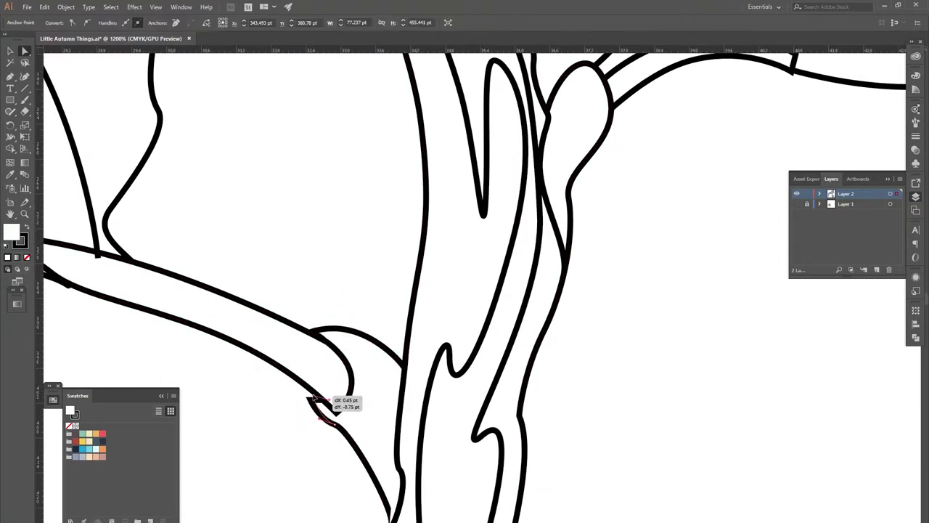
scroll(405, 450, "up", 2)
left_click(404, 450)
key("v")
scroll(479, 211, "down", 3)
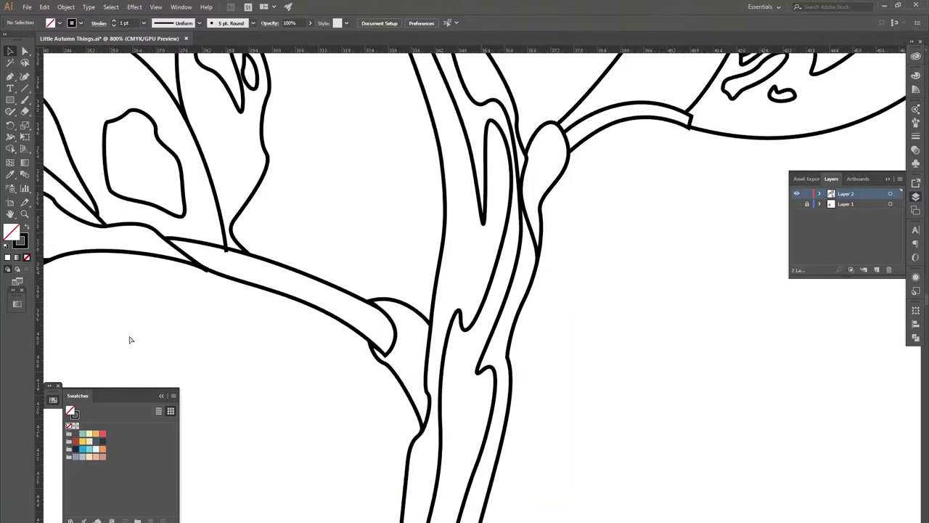
scroll(402, 365, "down", 4)
left_click(325, 272)
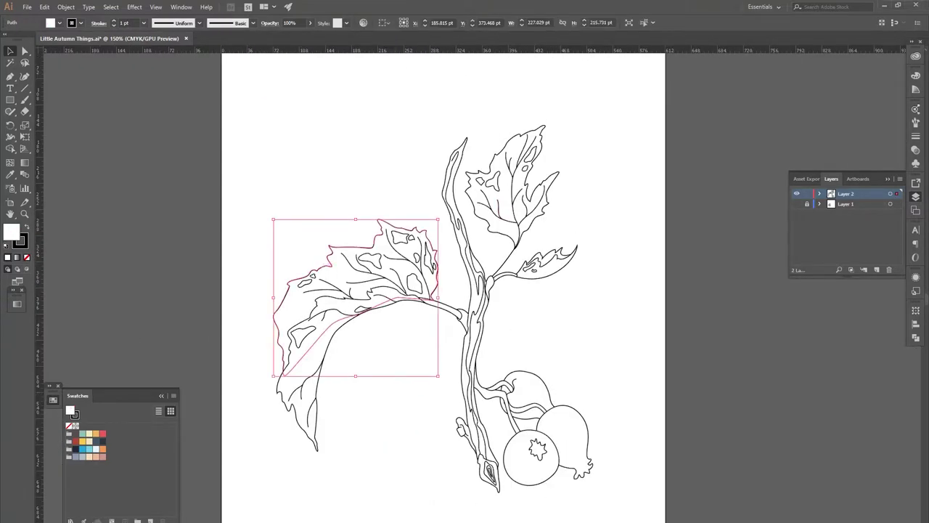
- Fill the left leaf orange below and teal-green above, and the upper right leaf teal-green
scroll(305, 436, "up", 1)
left_click(409, 429)
left_click(322, 315)
left_click(95, 433)
left_click(284, 322)
left_click(82, 433)
left_click(500, 241)
key("comma")
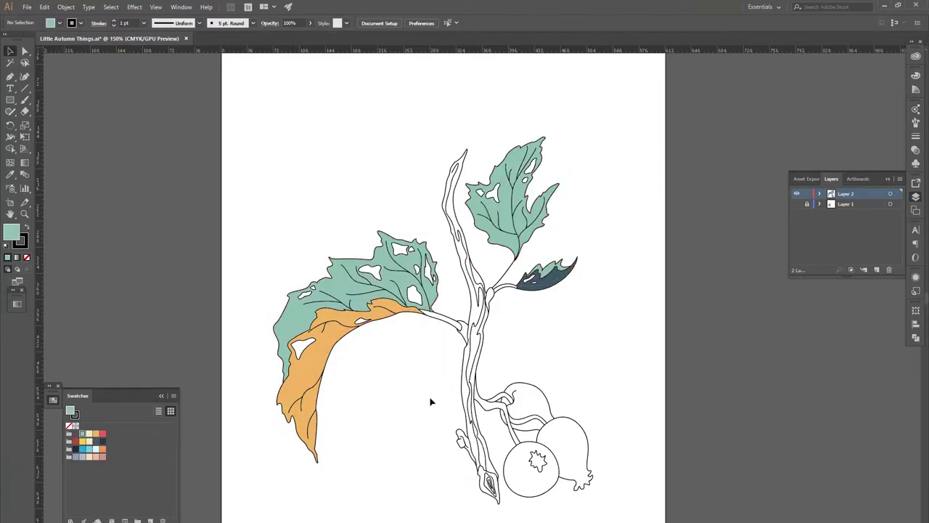
- Fill the berry stalks orange and the berries red
left_click(487, 393)
key("comma")
left_click(537, 407)
left_click(102, 434)
- Fill the main stem dark brown and the bud at its base light pink
left_click(498, 282)
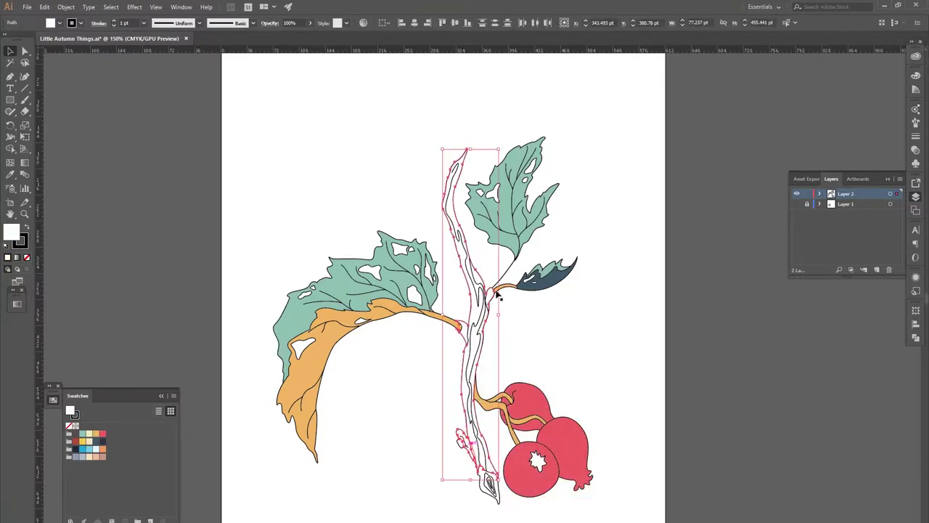
left_click(102, 433)
left_click(75, 440)
left_click(487, 482)
left_click(101, 453)
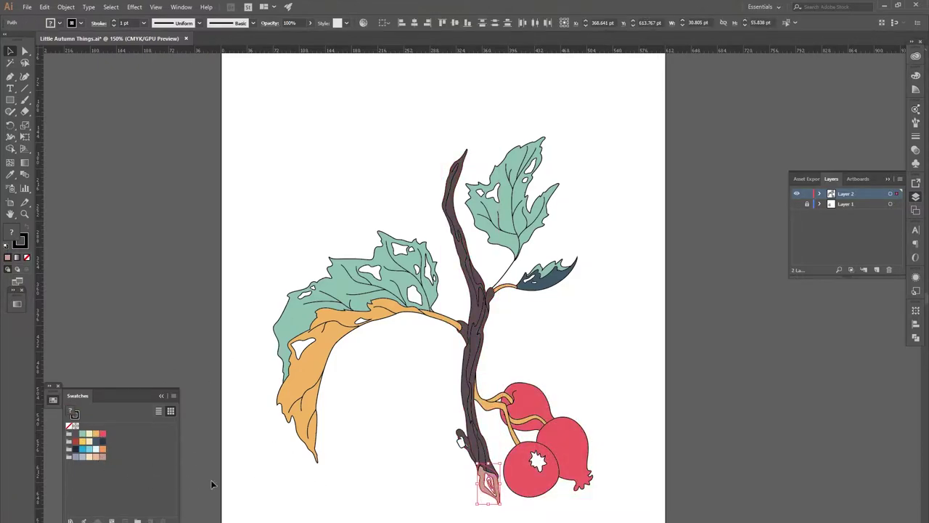
left_click(459, 440)
key("ctrl+plus")
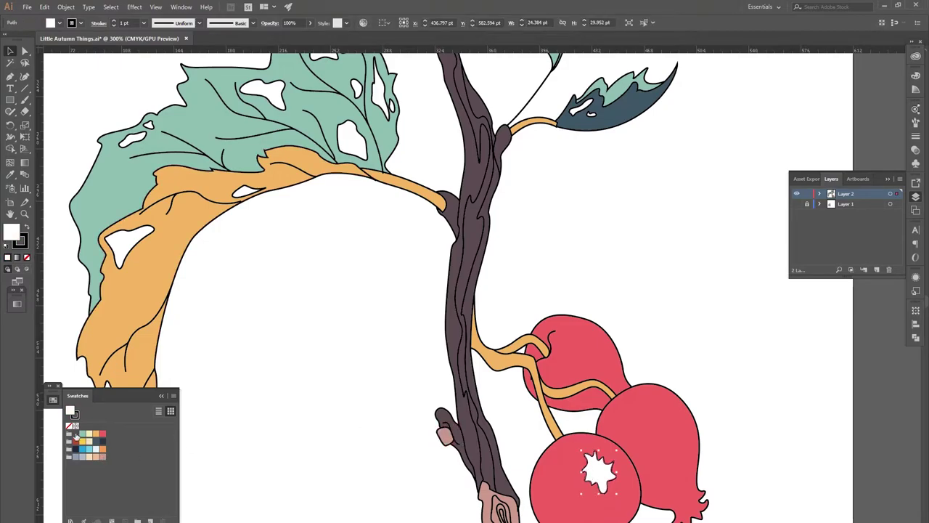
- Fill the berry highlight dark grey and load the chalk and charcoal brush library
left_click(76, 440)
key("ctrl+0")
left_click(355, 421)
left_click(252, 22)
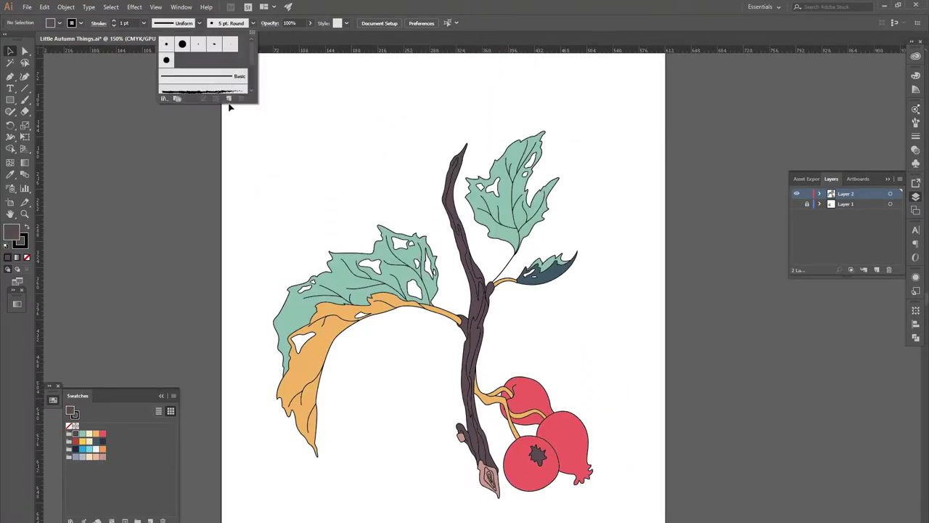
left_click(916, 122)
left_click(900, 105)
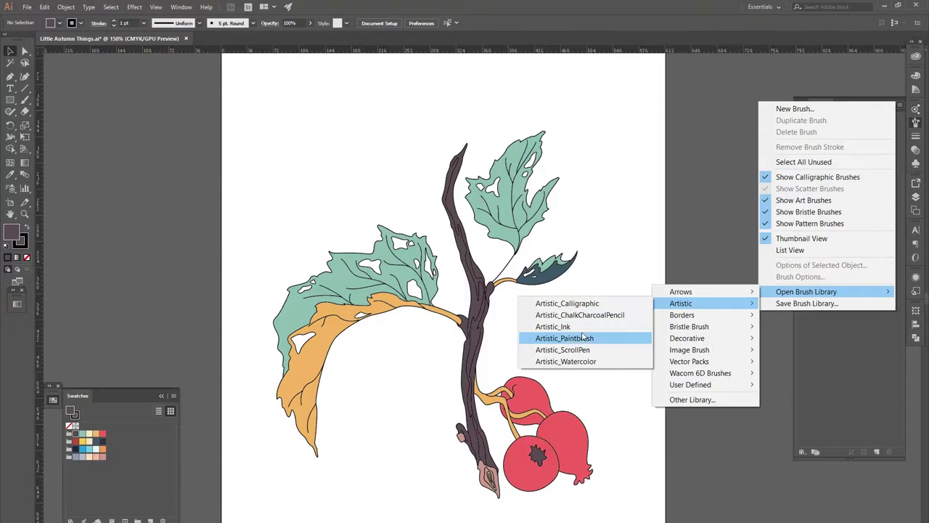
left_click(574, 316)
- Give the teal leaf a chalky brush outline texture
left_click(388, 243)
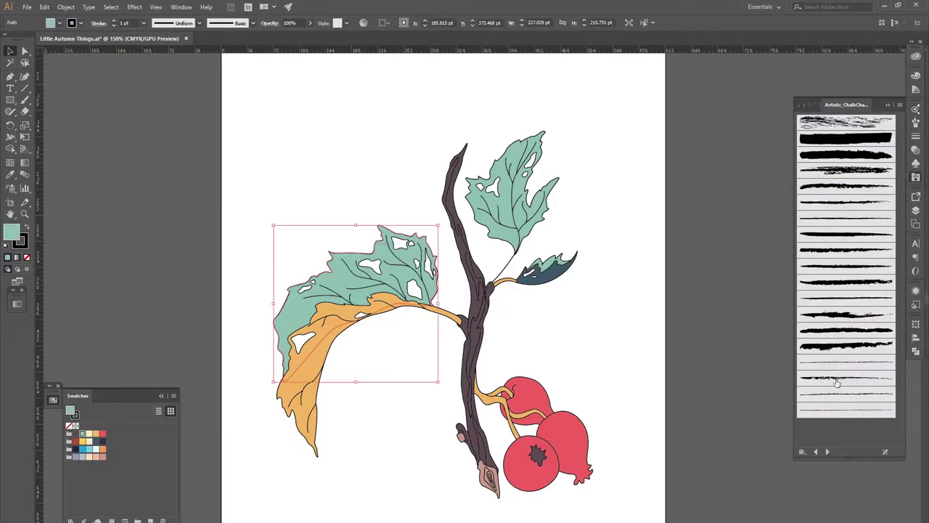
left_click(846, 394)
left_click(610, 342)
scroll(423, 182, "up", 5)
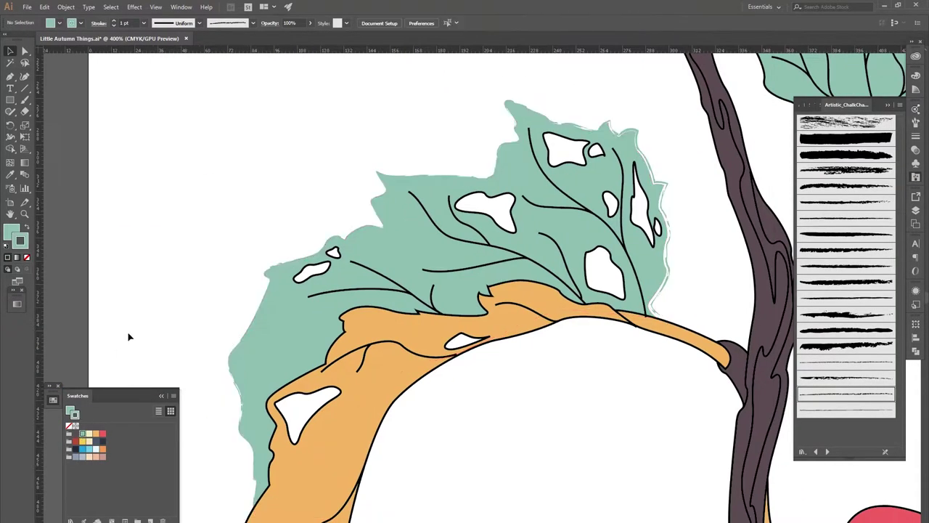
scroll(612, 415, "down", 1)
left_click(817, 398)
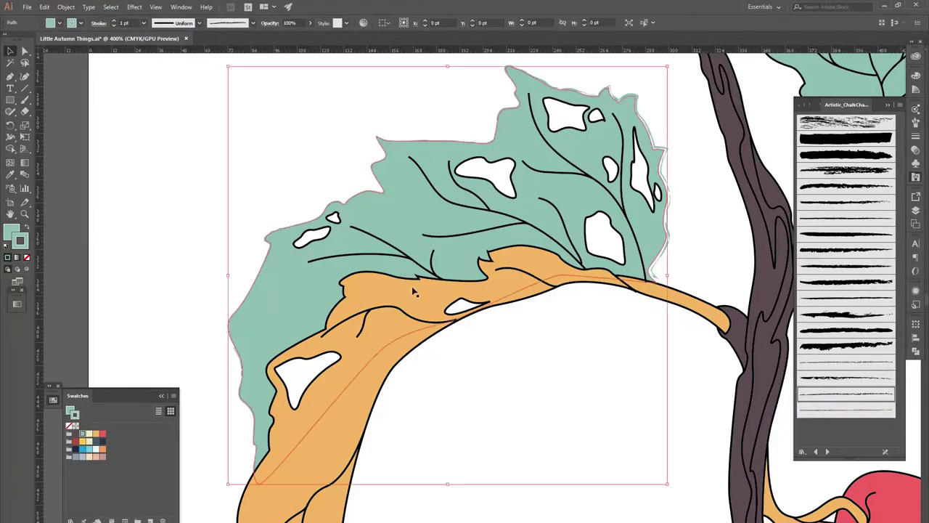
left_click(846, 298)
left_click(359, 367)
left_click(567, 392)
- Give the orange leaf's vein a tapered stroke at 0.75 pt
scroll(566, 392, "down", 2)
left_click(319, 428)
left_click(199, 23)
left_click(172, 73)
left_click(113, 26)
- Apply the chalk brush to the leaf's vein strokes
scroll(522, 208, "down", 1)
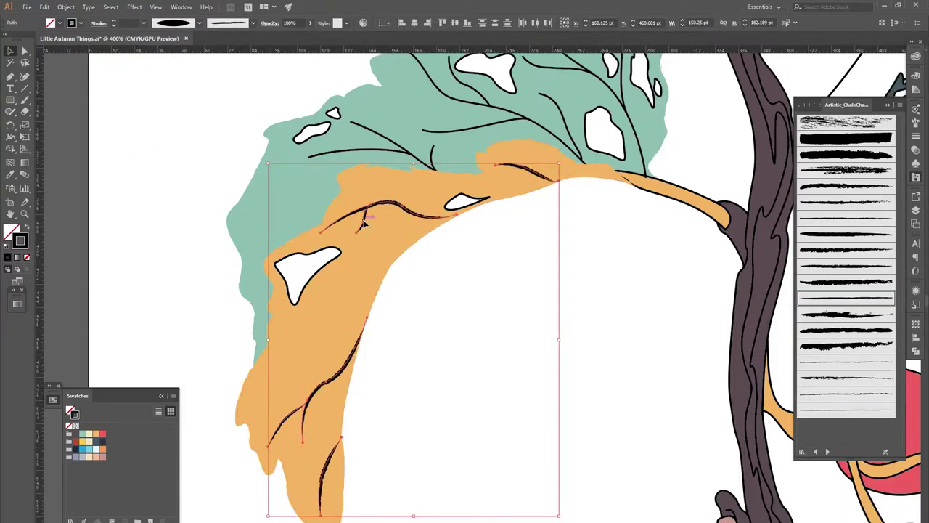
scroll(570, 288, "up", 2)
left_click_drag(312, 261, 567, 127)
left_click(830, 298)
scroll(472, 160, "up", 1)
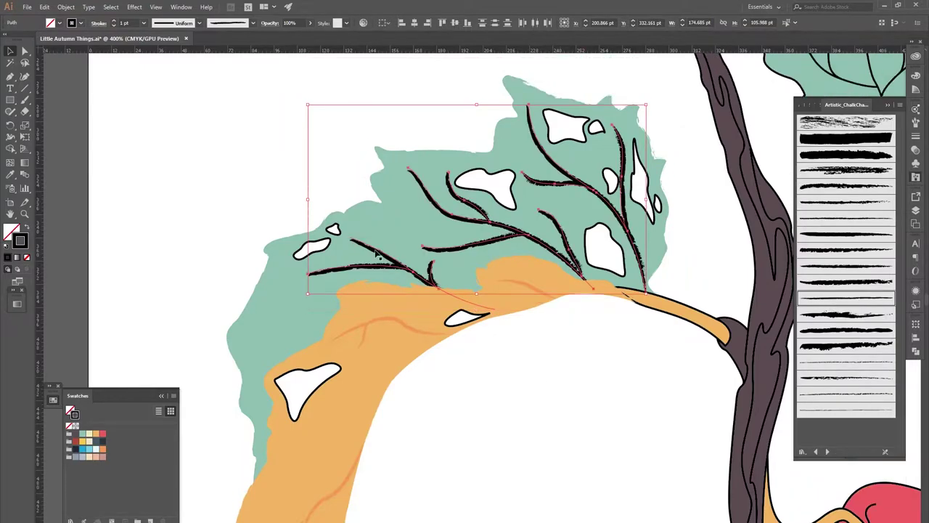
left_click_drag(353, 239, 498, 312)
left_click(625, 166, "shift")
left_click(120, 326)
- Set the stroke of the orange leaf's white holes to None
left_click(314, 248)
left_click(600, 239, "shift")
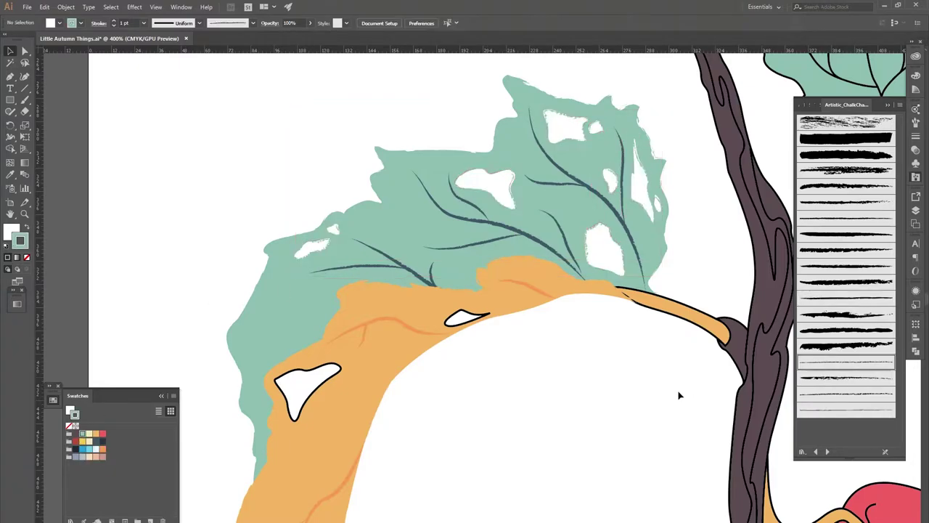
left_click(832, 396)
left_click(636, 409)
scroll(637, 409, "down", 1)
left_click(387, 339)
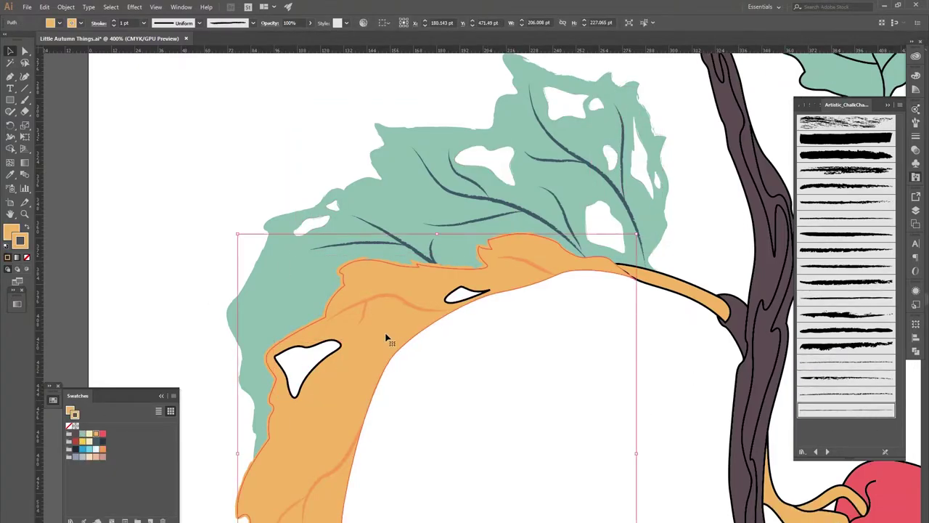
left_click(317, 227)
left_click(305, 356, "shift")
scroll(136, 342, "down", 2)
left_click(668, 232)
left_click(529, 316)
key("ctrl+minus")
key("ctrl+minus")
key("ctrl+minus")
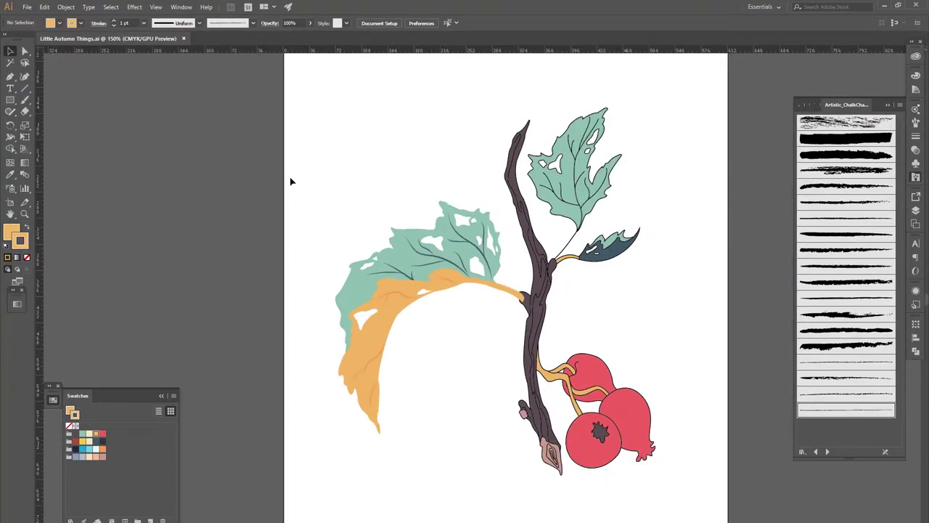
- Cut the holes out of the orange leaf with Pathfinder Minus Front
key("ctrl+plus")
key("ctrl+plus")
key("ctrl+plus")
left_click(492, 237, "shift")
left_click(83, 434)
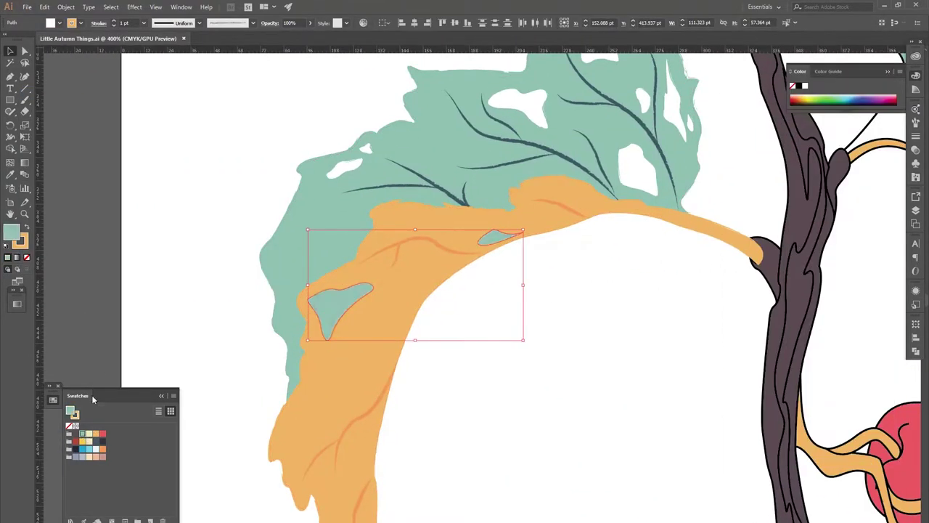
left_click(483, 228)
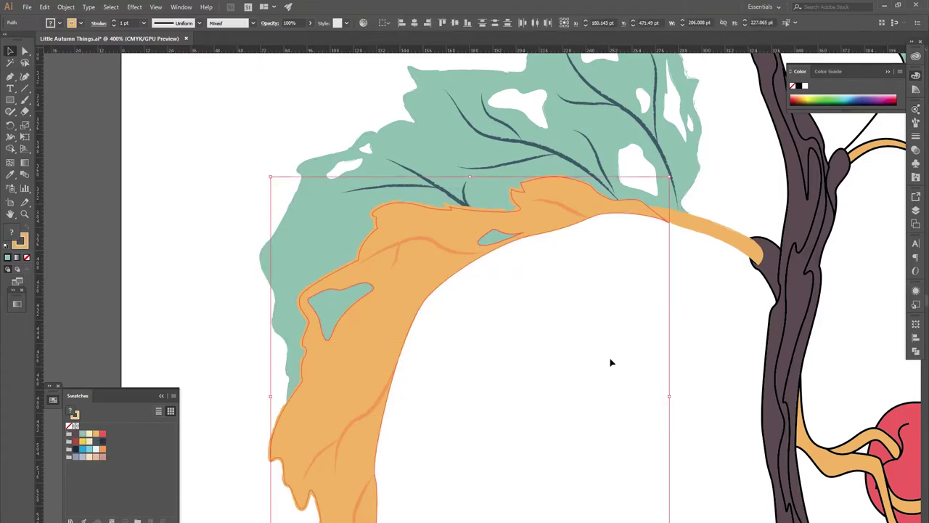
left_click(351, 399, "shift")
key("shift+ctrl+F9")
left_click(856, 343)
- Set the combined orange leaf's stroke to None
left_click(96, 434)
left_click(516, 386)
scroll(617, 349, "right", 10)
scroll(617, 348, "up", 4)
left_click(551, 273)
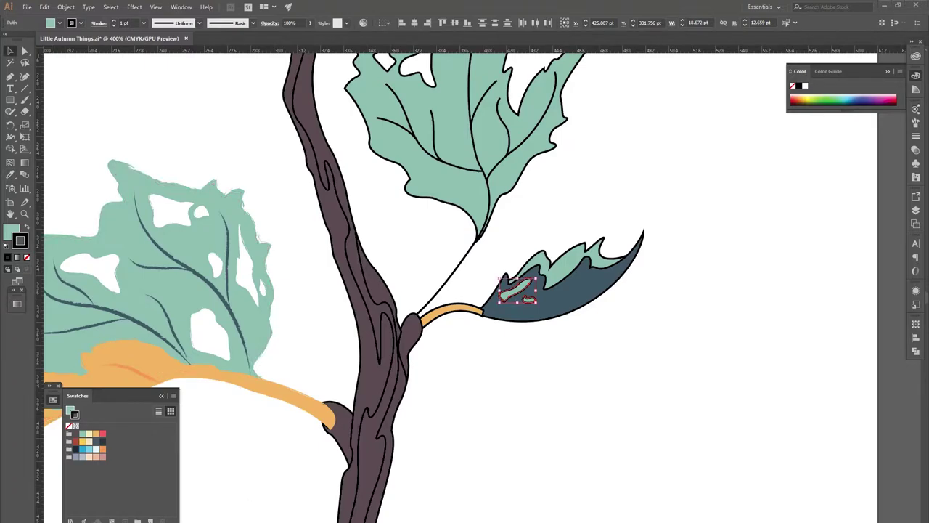
- Give the dark-blue leaf's orange stalk a tapered brush stroke
left_click(513, 377)
scroll(512, 377, "up", 5)
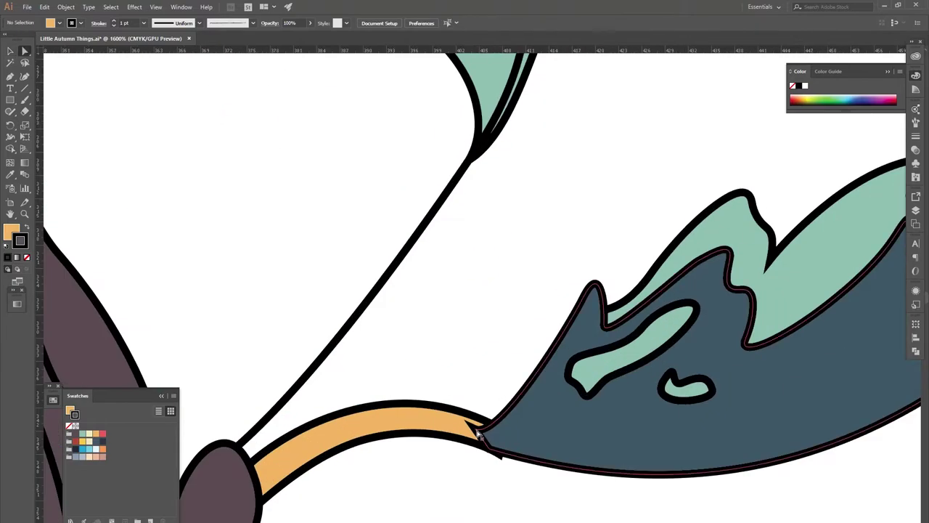
key("a")
left_click(439, 450)
left_click(415, 473)
left_click(378, 408)
key("v")
scroll(308, 431, "down", 4)
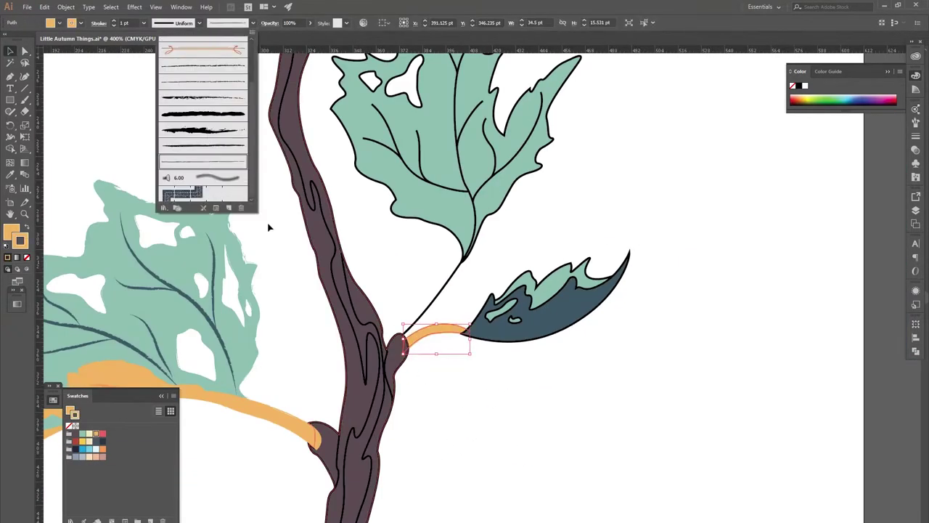
left_click(229, 22)
left_click(210, 123)
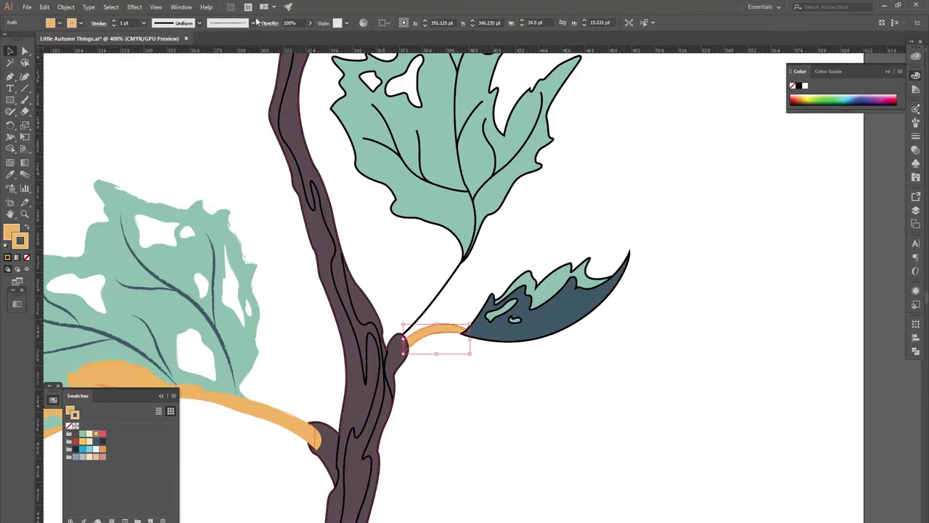
key("ctrl+shift+a")
- Remove the heavy black outline from the dark-blue leaf's parts
scroll(415, 409, "up", 2)
left_click(378, 341)
left_click(253, 22)
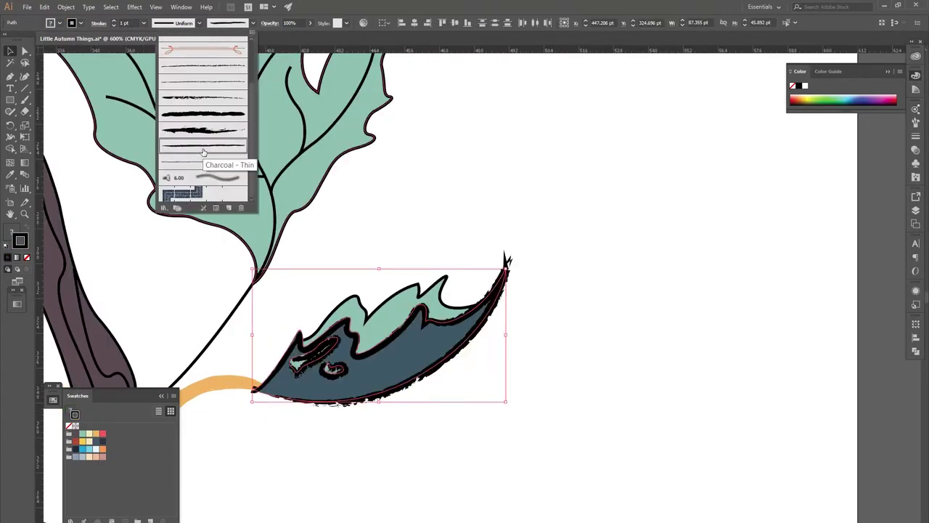
left_click(208, 70)
left_click(203, 160)
left_click(392, 341)
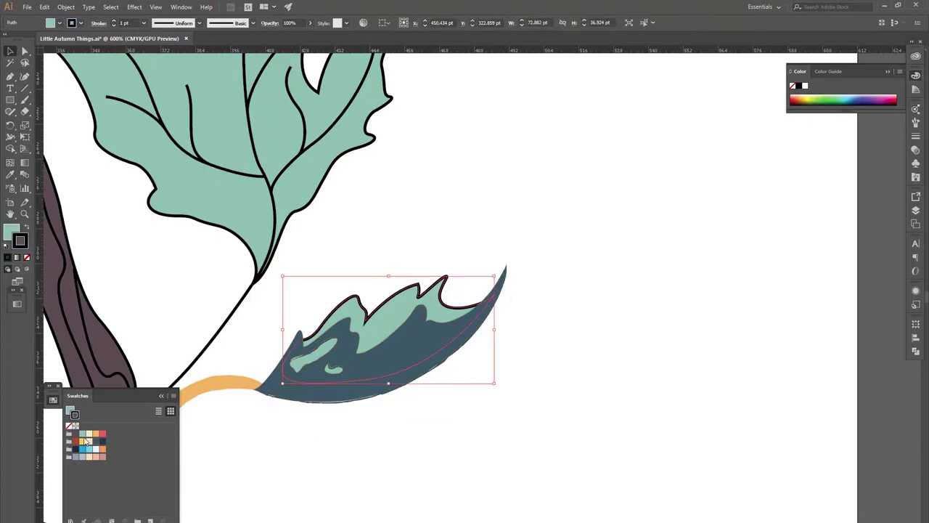
left_click(253, 22)
left_click(203, 158)
left_click(440, 193)
- Remove the black outlines from the upper teal leaf's holes
scroll(439, 193, "up", 5)
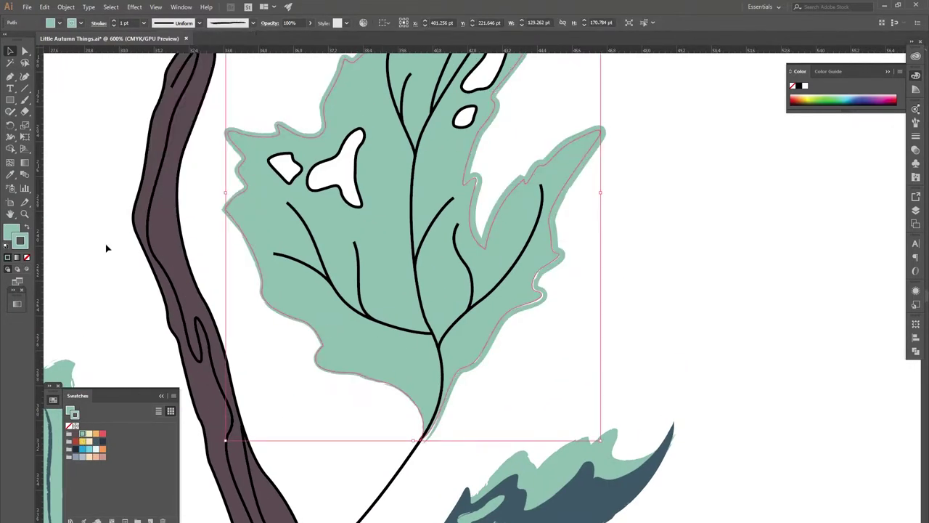
scroll(578, 168, "up", 2)
scroll(579, 168, "up", 1)
left_click(281, 289)
left_click(253, 23)
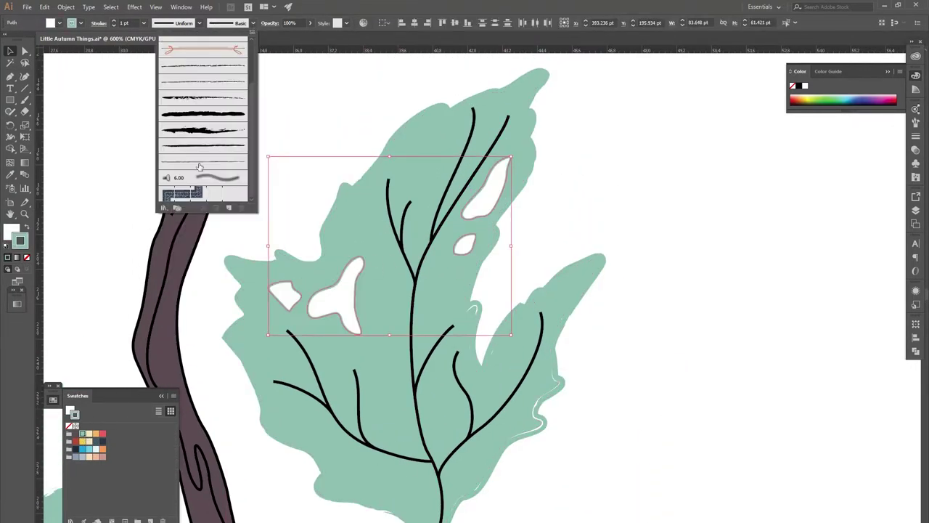
left_click(203, 154)
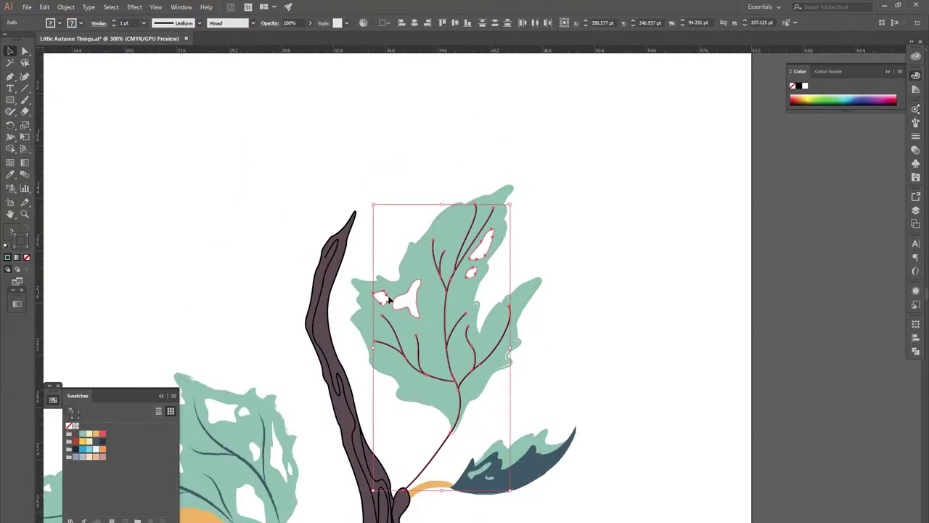
- Give the veins a rough black brushed stroke and colour the main vein blue-grey
left_click(252, 23)
left_click(203, 154)
left_click(440, 263, "shift")
left_click(915, 122)
left_click(830, 104)
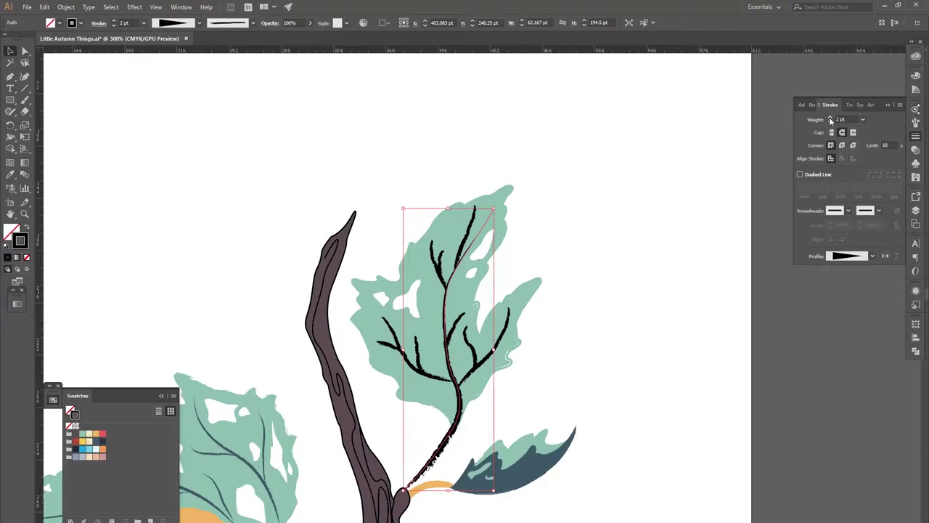
left_click(101, 448)
left_click(271, 270)
key("ctrl+plus")
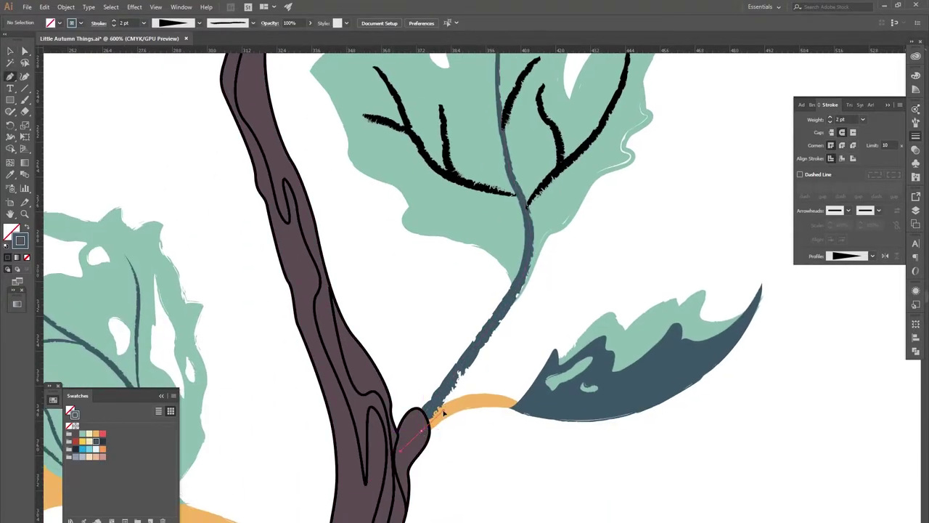
- Copy the vein's blue-grey style onto the stalk with the Eyedropper and adjust its end points
left_click(444, 411)
key("i")
left_click(451, 379)
key("a")
left_click_drag(521, 401, 553, 416)
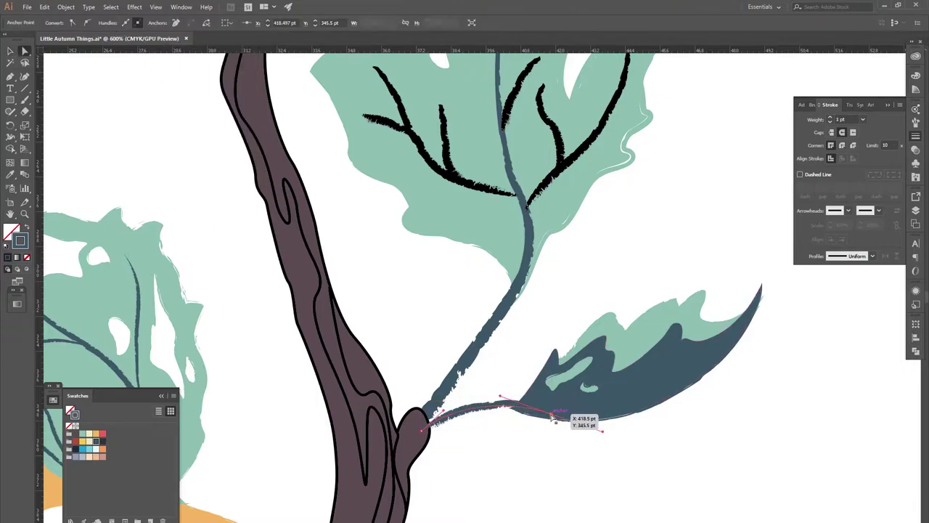
left_click(498, 381)
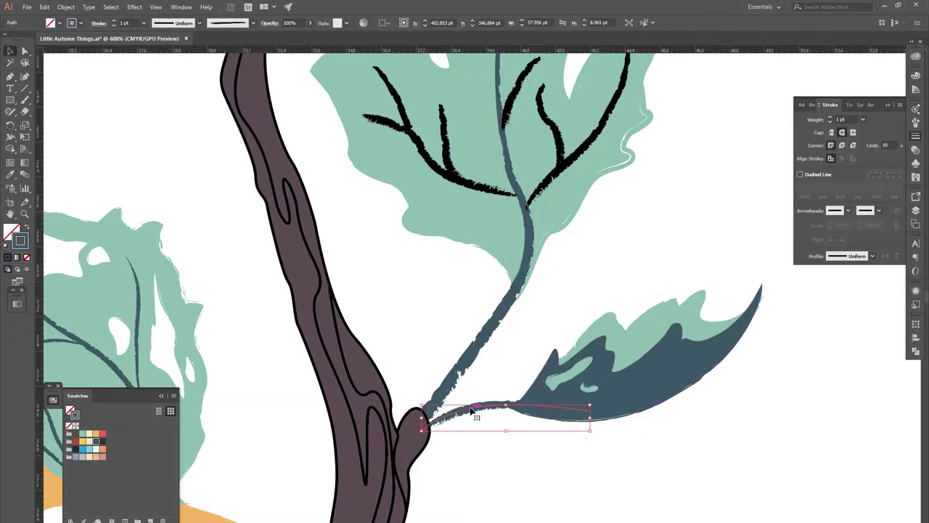
key("a")
left_click(431, 422)
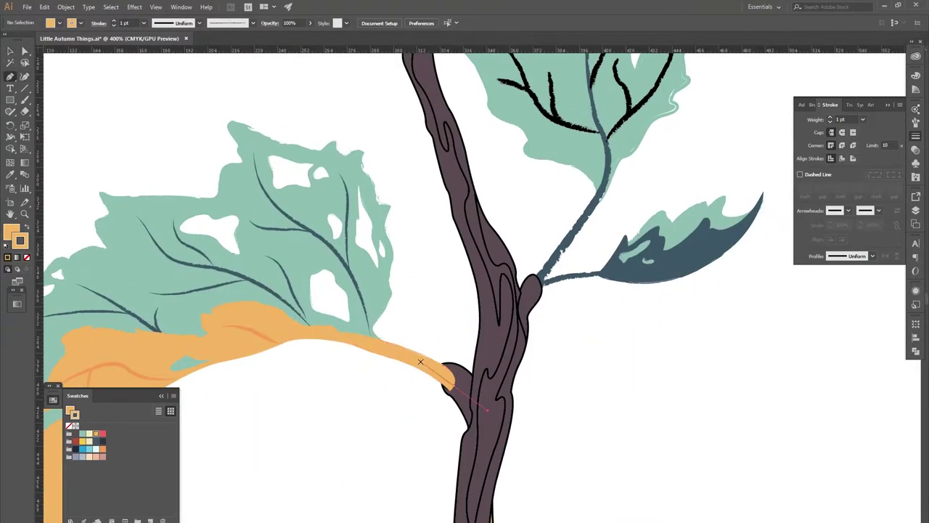
- Change the orange leaf stalk's brush stroke and reshape the curve at its end
left_click(415, 355)
left_click(252, 23)
left_click(203, 146)
key("ctrl+plus")
key("a")
key("ctrl+plus")
left_click(467, 322)
left_click_drag(334, 229, 459, 306)
key("ctrl+shift+a")
- Check the orange leaf's outline points, then zoom out to the whole branch
key("b")
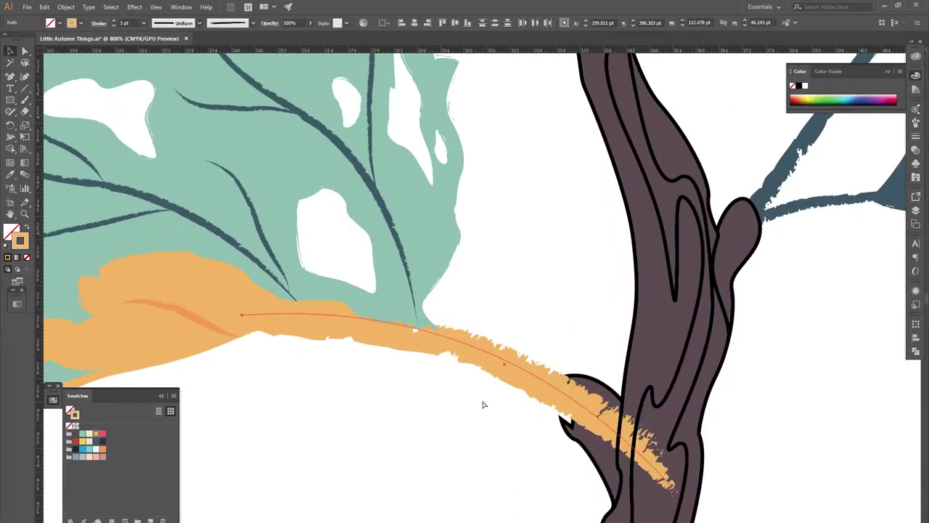
key("a")
left_click(240, 315)
left_click(402, 342)
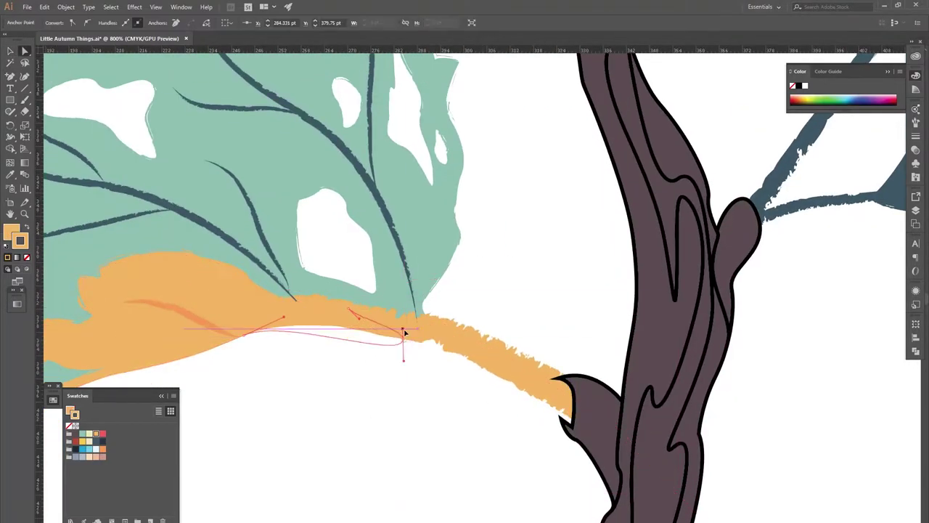
key("ctrl+shift+a")
key("ctrl+minus")
key("ctrl+minus")
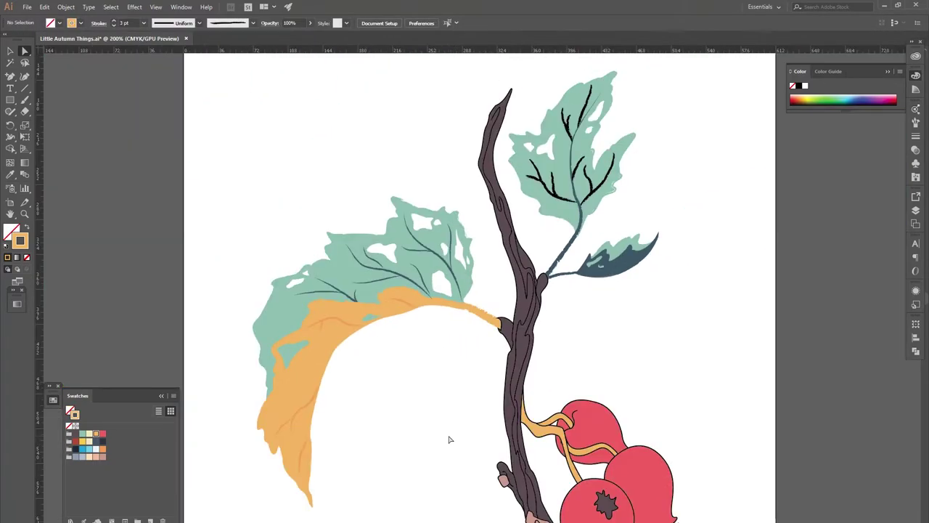
- Give the orange vine by the berries a thin brush stroke
left_click_drag(450, 440, 286, 458)
key("v")
left_click(360, 436)
left_click(253, 23)
left_click(210, 166)
scroll(450, 334, "down", 2)
scroll(369, 415, "down", 1)
left_click(456, 336)
- Save the illustration with File > Save
key("ctrl+minus")
left_click(27, 6)
left_click(60, 91)
- Recolour the upper leaf's black veins and feathery strokes slate blue-grey
key("ctrl+plus")
key("ctrl+plus")
key("ctrl+plus")
key("ctrl+plus")
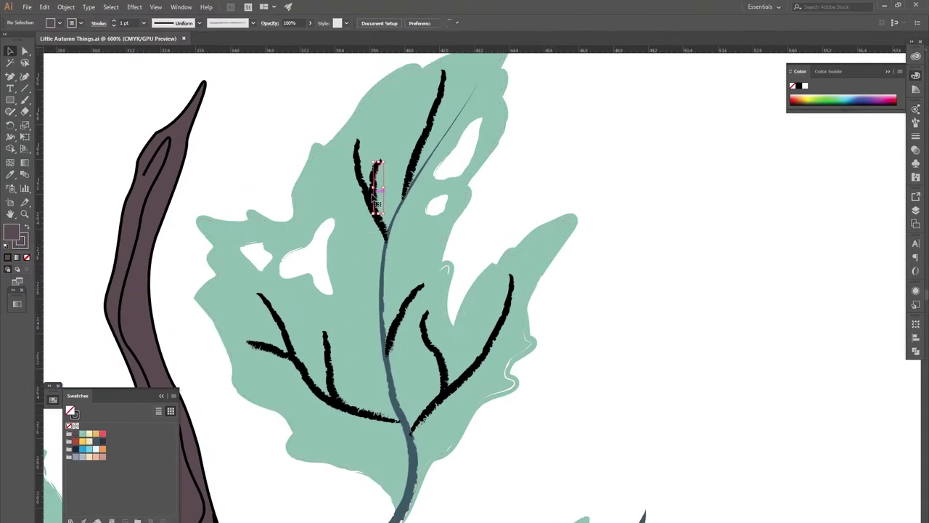
left_click(290, 348)
left_click(472, 348, "shift")
left_click(89, 449)
left_click(269, 349)
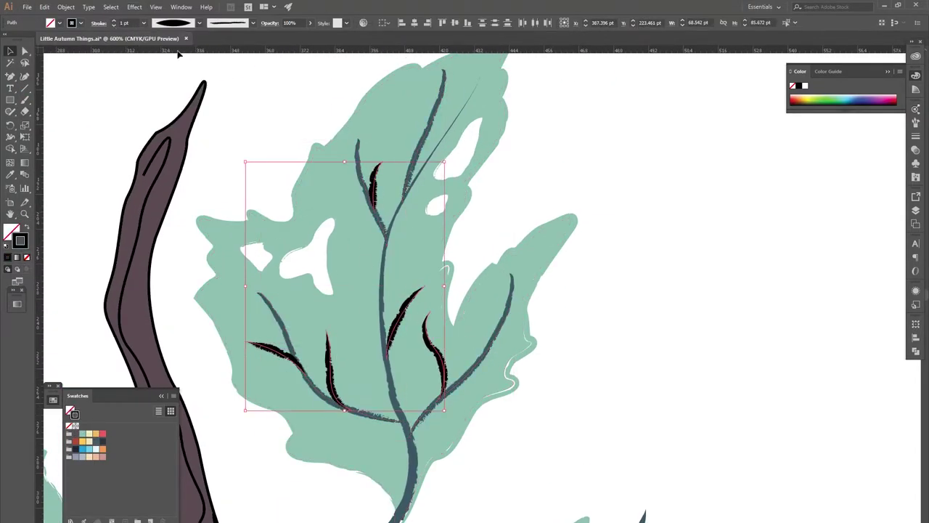
left_click(95, 442)
left_click(290, 342)
left_click(373, 187)
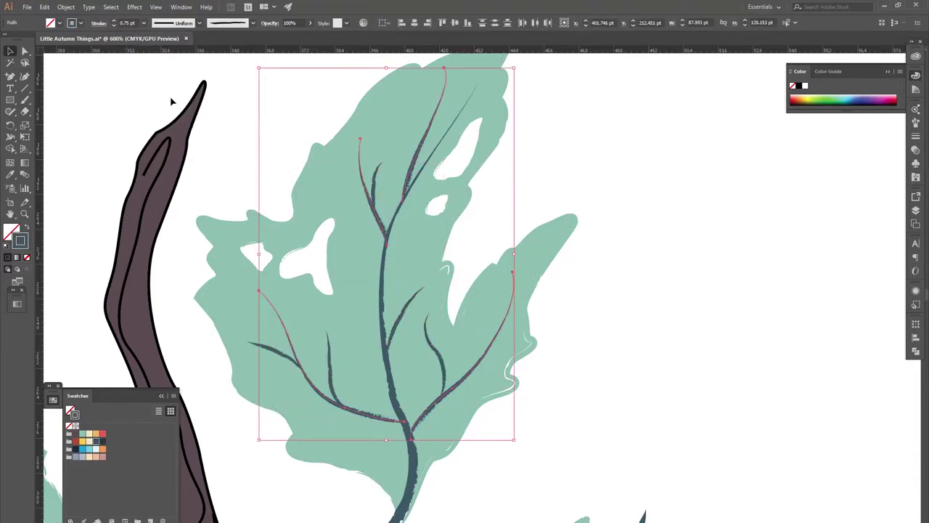
- Thin the upper leaf's vein strokes to 0.5 pt
left_click(278, 354)
left_click(328, 363, "shift")
left_click(427, 327, "shift")
key("ctrl+shift+a")
key("ctrl+F10")
key("ctrl+minus")
key("ctrl+minus")
key("ctrl+minus")
- Select the stem and pink bud and zoom in to inspect the stem
left_click(403, 280)
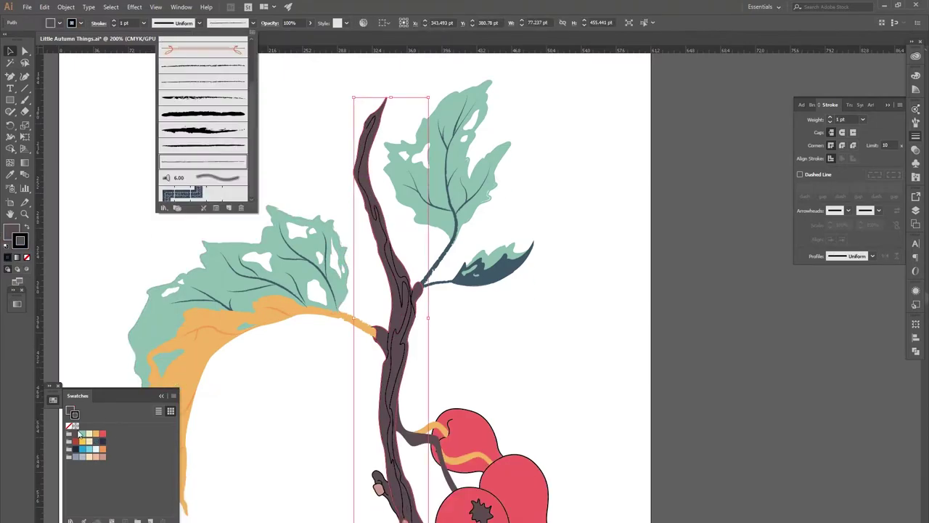
left_click(378, 485)
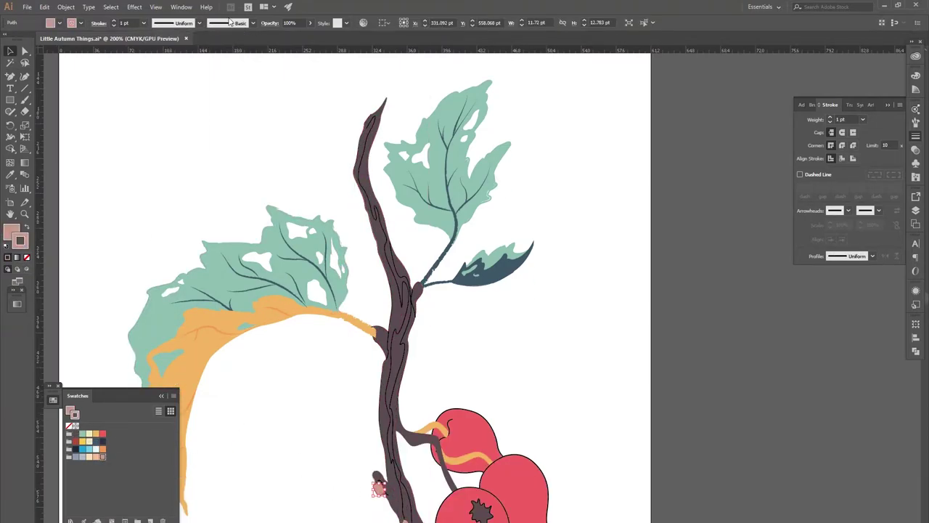
key("ctrl+plus")
left_click(357, 338)
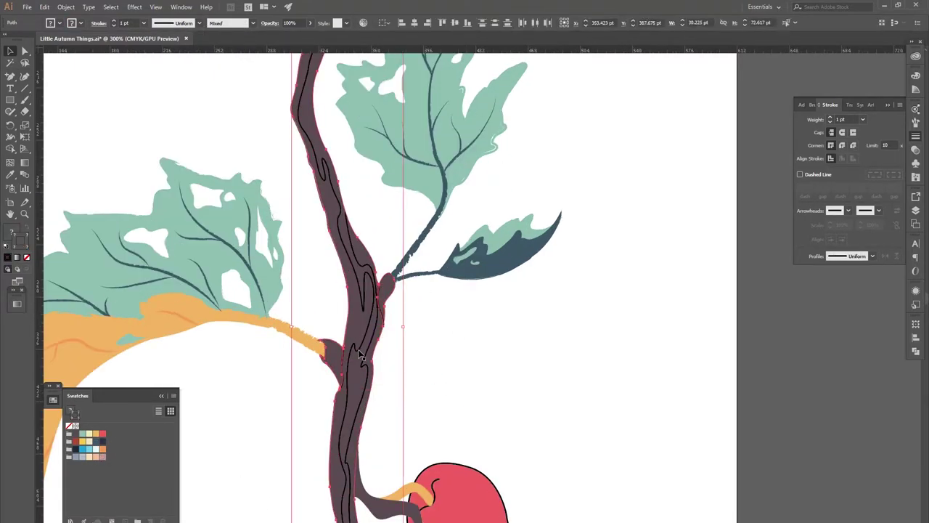
key("ctrl+shift+a")
scroll(518, 327, "down", 4)
scroll(472, 290, "down", 1)
scroll(436, 264, "down", 2)
scroll(203, 269, "down", 3)
- Apply a lighter brush to the pink bud's lines at the stem's base
left_click(384, 410)
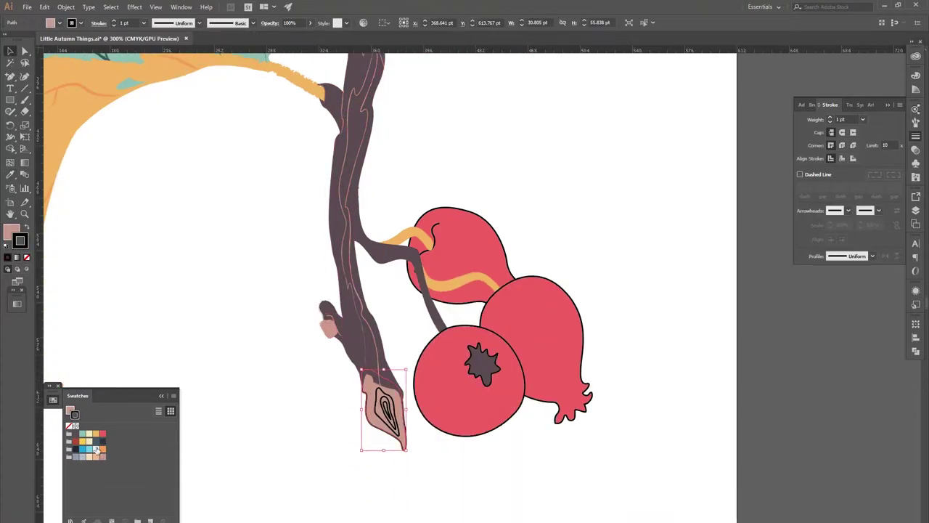
left_click(254, 22)
left_click(207, 94)
left_click(258, 292)
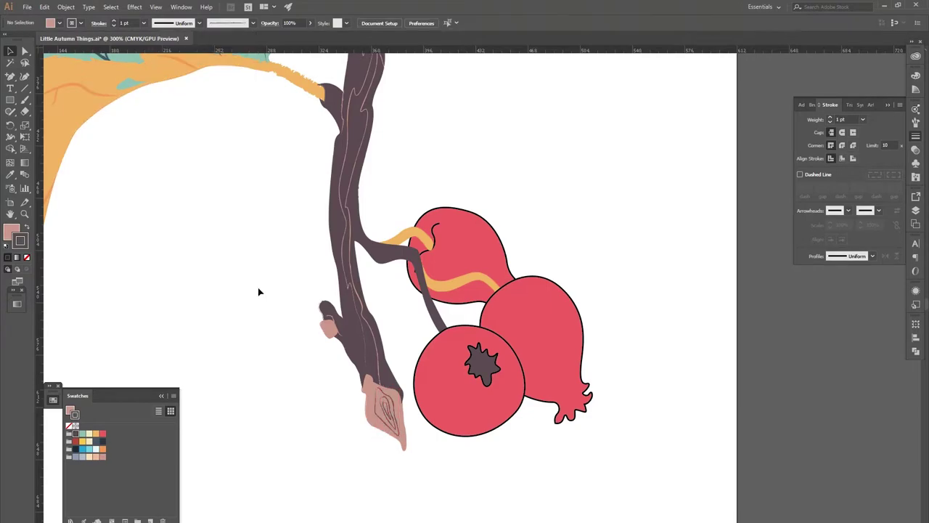
- Turn the berries' black outlines red and isolate the right berry
key("ctrl+plus")
scroll(287, 336, "down", 1)
key("ctrl+0")
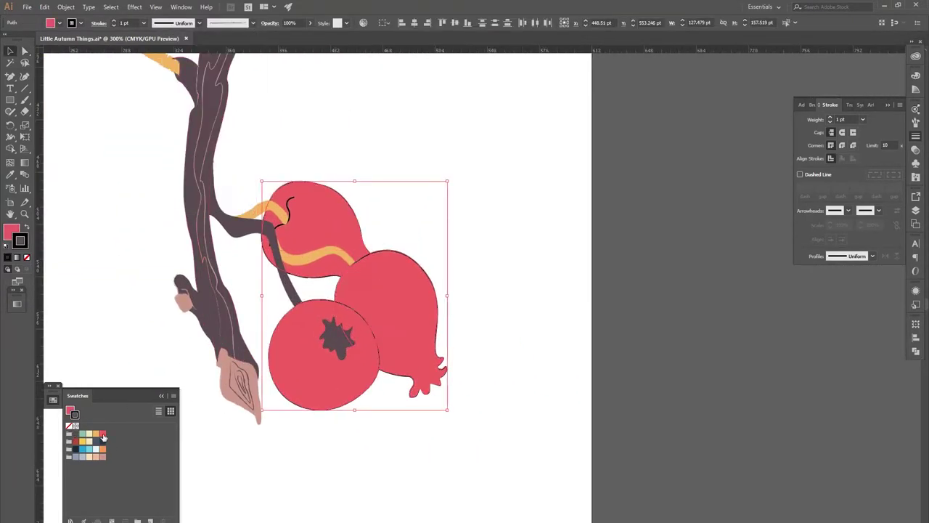
left_click(102, 434)
left_click(114, 342)
left_click(349, 305)
double_click(407, 312)
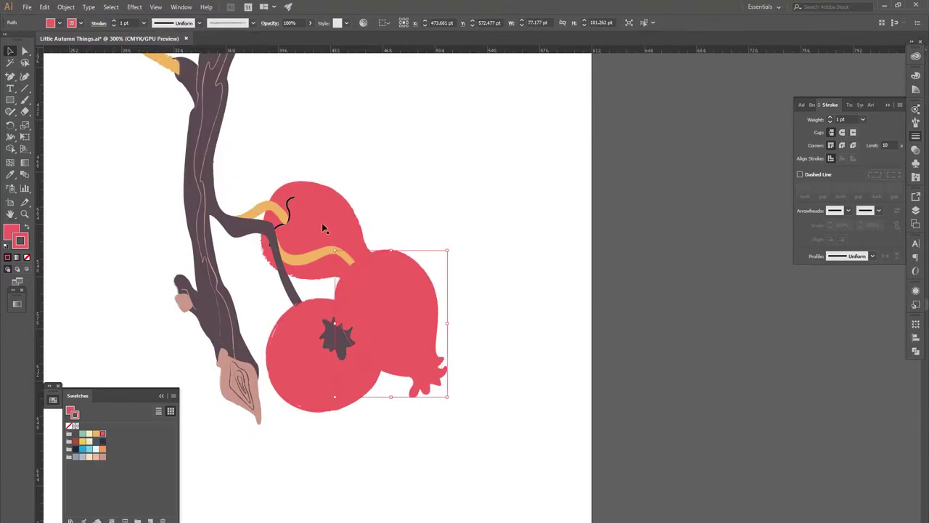
- Fill the big leaf's upper part with orange
left_click(277, 206)
scroll(353, 145, "down", 2)
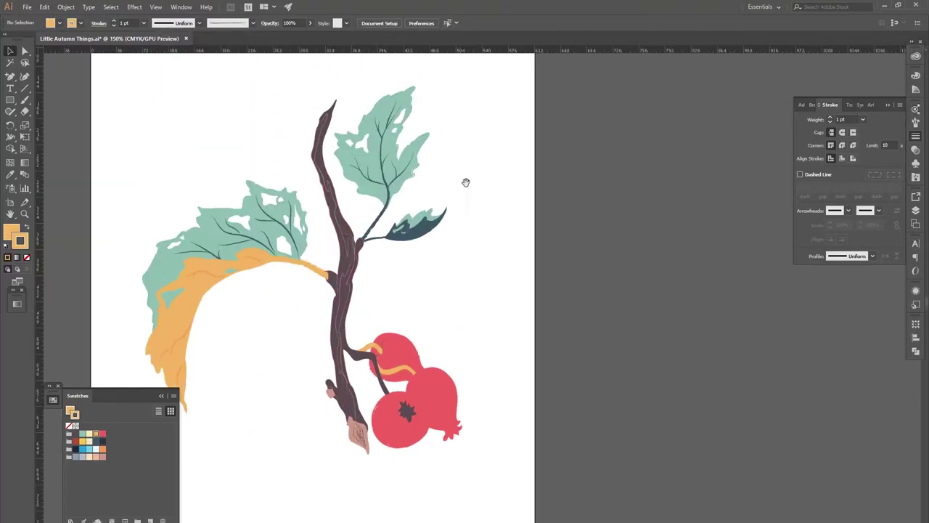
scroll(462, 179, "down", 2)
left_click(249, 297)
scroll(269, 319, "up", 3)
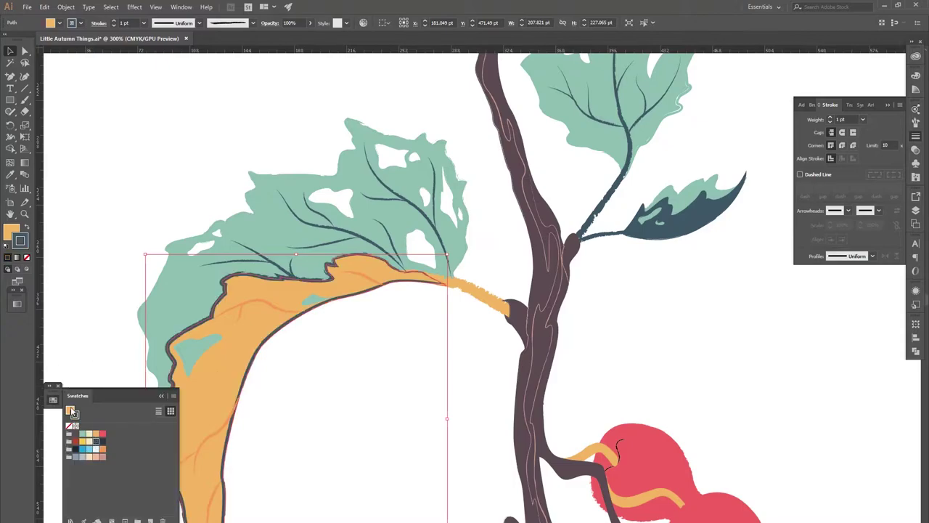
left_click(244, 284)
key("shift+x")
left_click(485, 177)
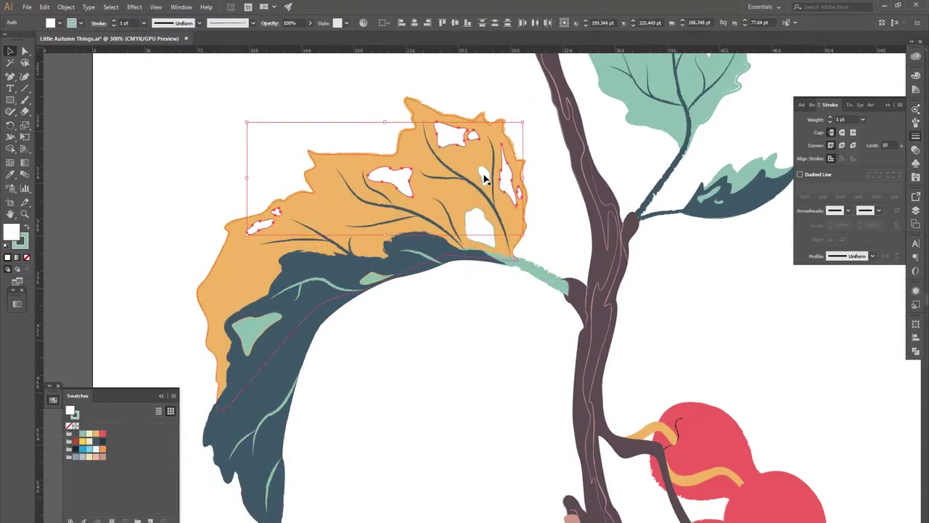
- Fill the white hole in the leaf with red
key("shift+x")
scroll(249, 276, "up", 1)
left_click(103, 433)
left_click(122, 341)
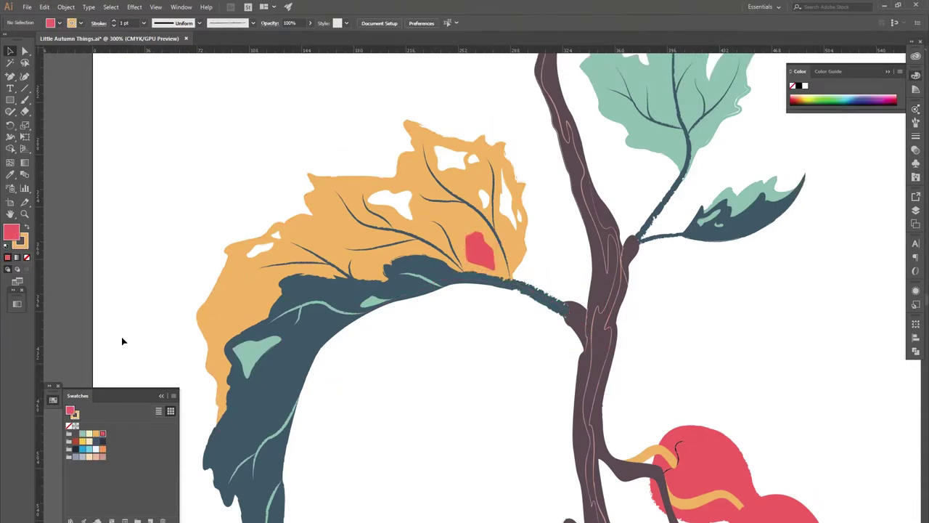
left_click(365, 252)
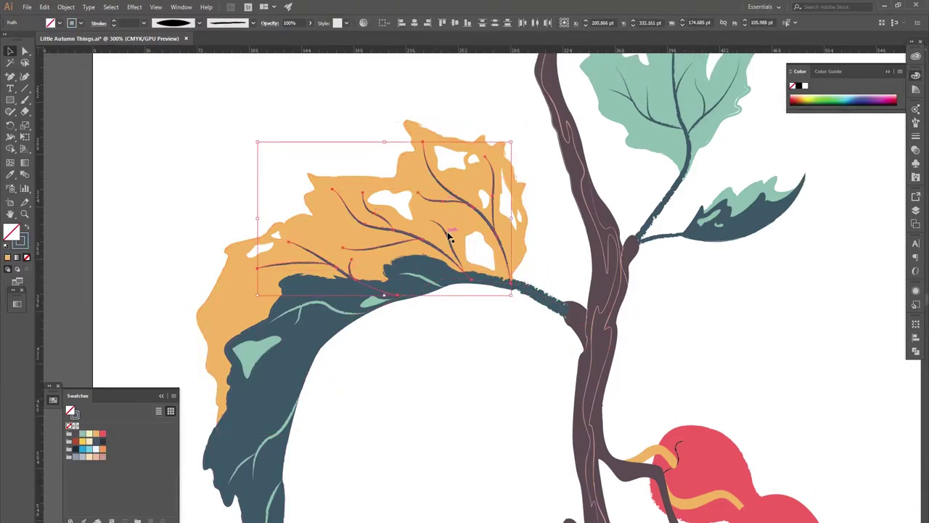
left_click(137, 322)
- Give the pomegranate a darker fill colour
key("ctrl+minus")
key("ctrl+minus")
left_click(628, 465)
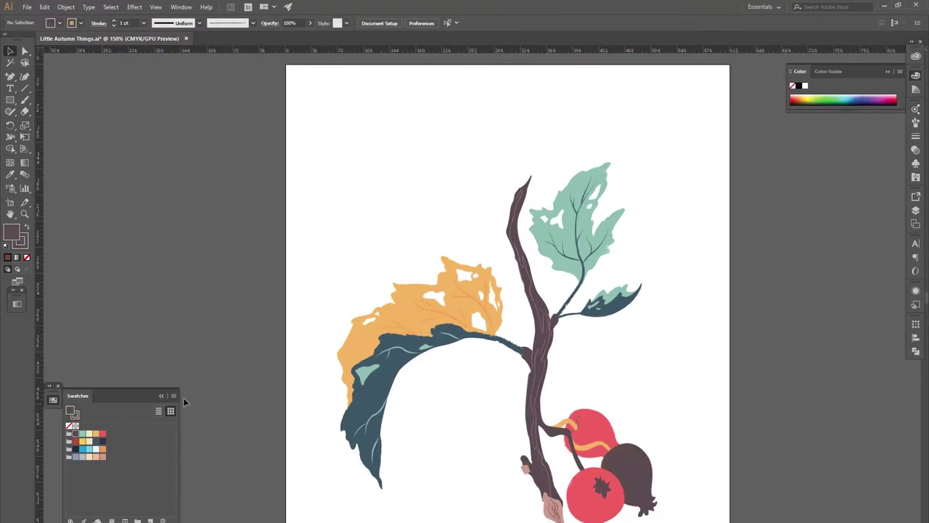
left_click(95, 434)
left_click(221, 362)
- Darken the orange berry stems to dark brown
scroll(467, 452, "down", 1)
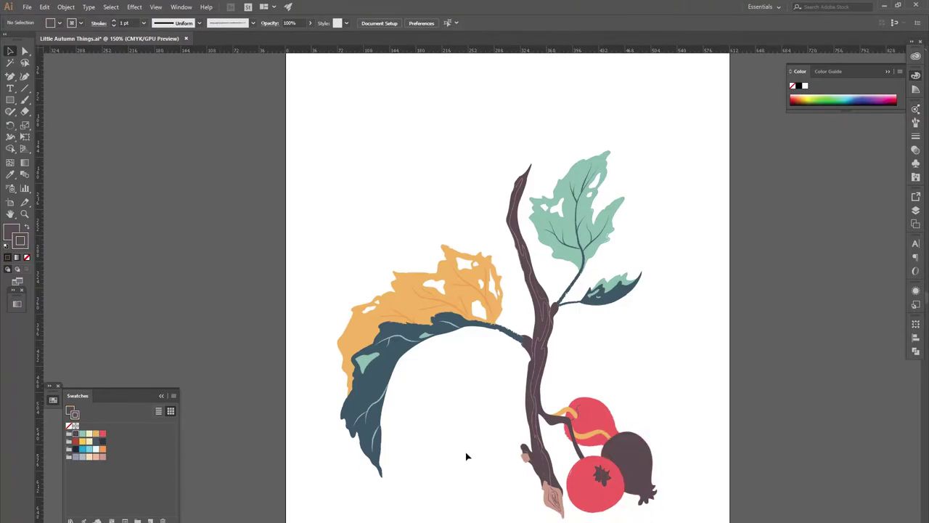
left_click(583, 414)
key("ctrl+plus")
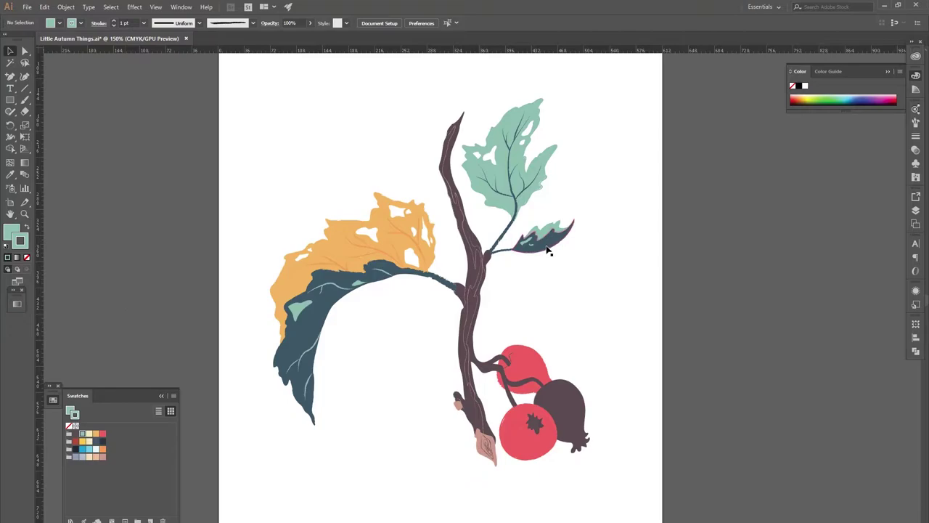
left_click(469, 325)
key("ctrl+plus")
left_click(202, 140)
scroll(196, 148, "down", 2)
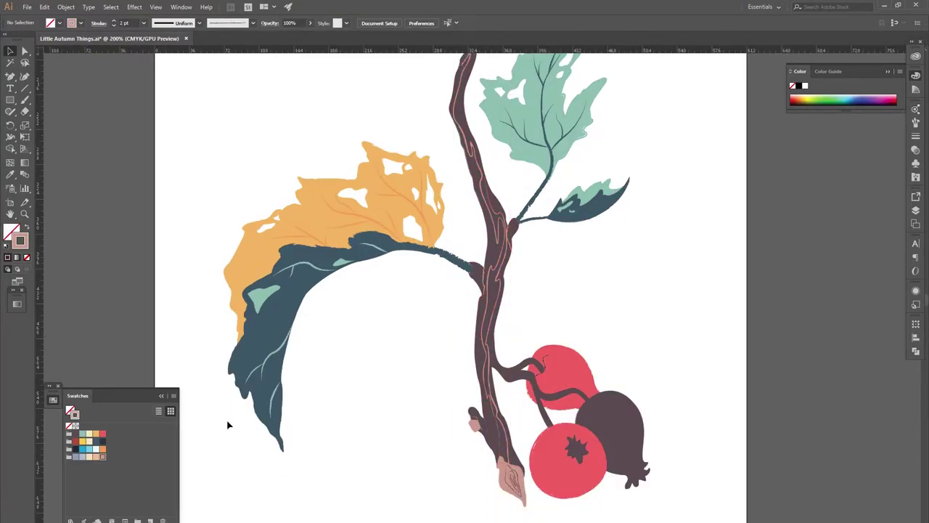
- Apply a linear gradient across the lower red berry
left_click(18, 257)
key("g")
left_click_drag(546, 488, 607, 430)
left_click(132, 7)
left_click(80, 265)
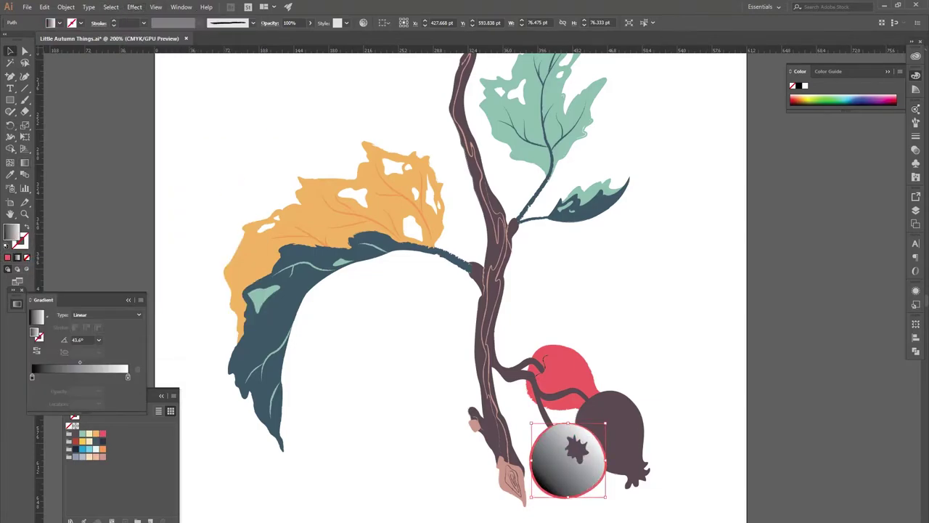
- Blend the berry's gradient in Multiply mode at 80% opacity
left_click(270, 22)
left_click(191, 39)
left_click(191, 65)
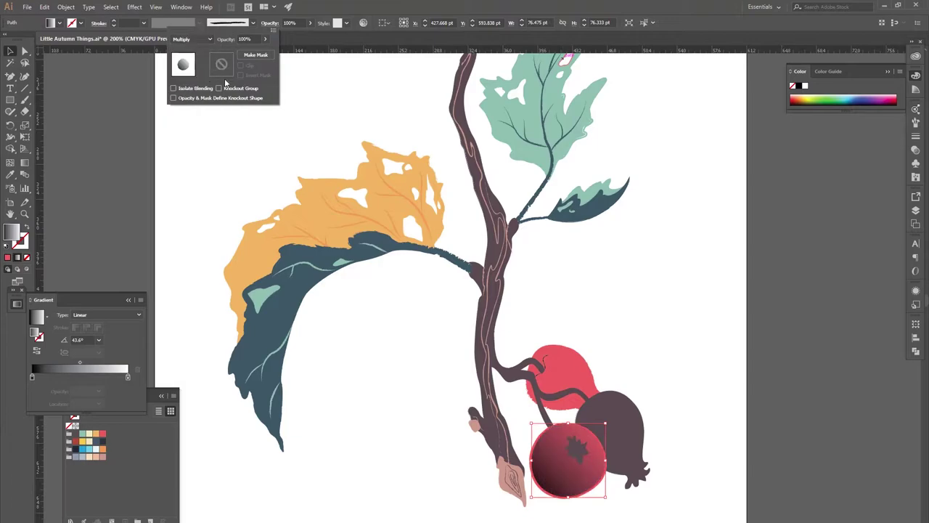
type("80")
key("Return")
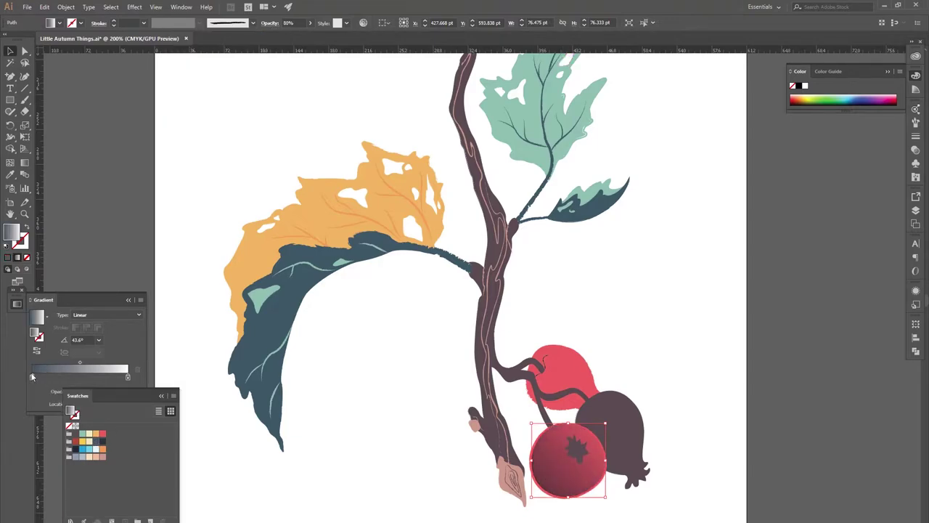
- Paste a copy of the berry circle in front with swapped fill and stroke, then undo
key("ctrl+=")
left_click(502, 431)
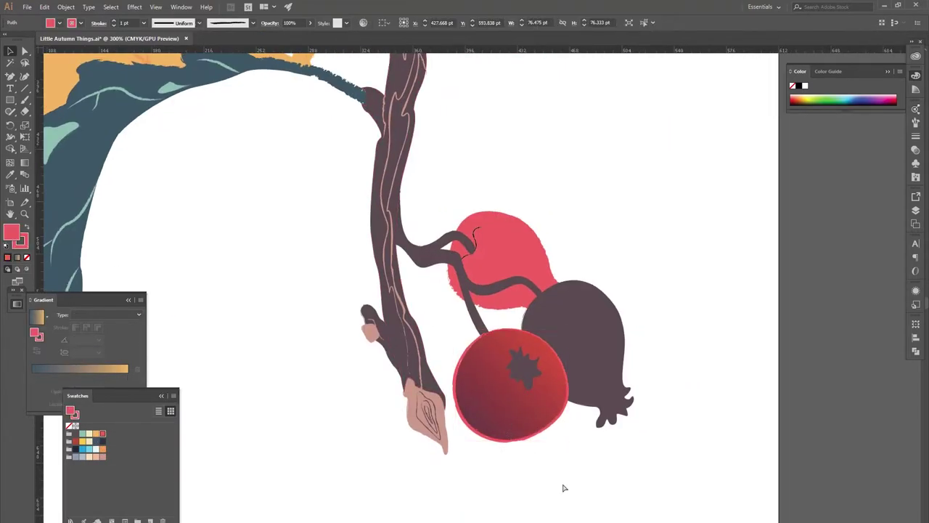
key("ctrl+c")
key("ctrl+f")
key("shift+x")
left_click(190, 250)
key("ctrl+z")
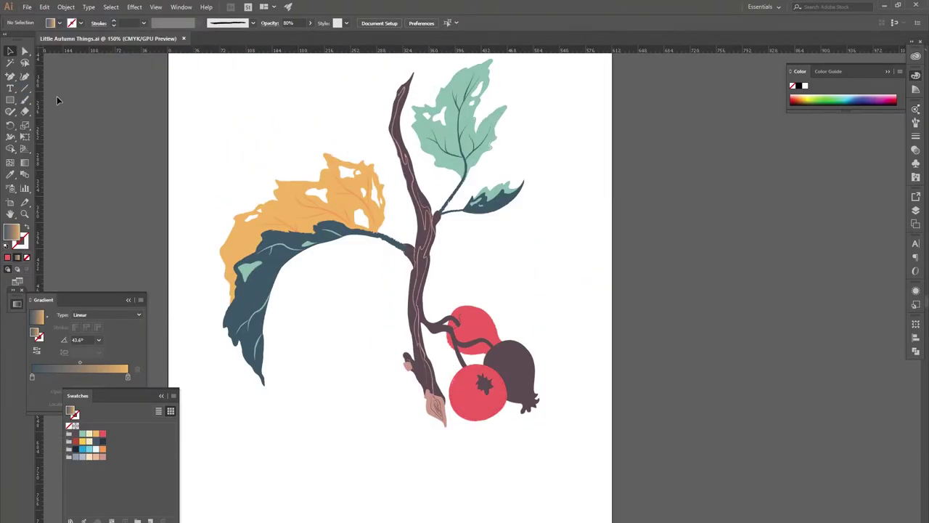
- Draw a pink highlight path along the stem, keeping the stem in front
key("p")
key("shift+x")
key("ctrl+=")
key("ctrl+=")
key("ctrl+=")
left_click(354, 218)
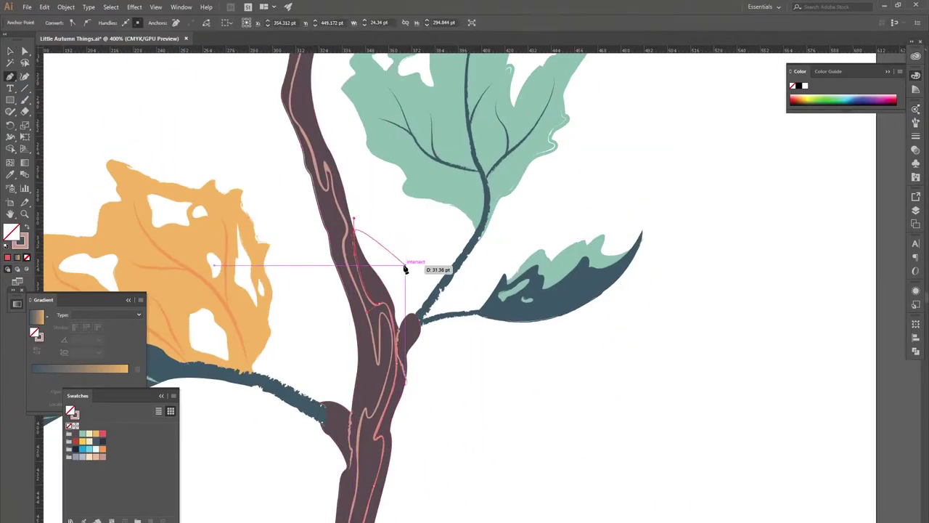
scroll(399, 413, "down", 5)
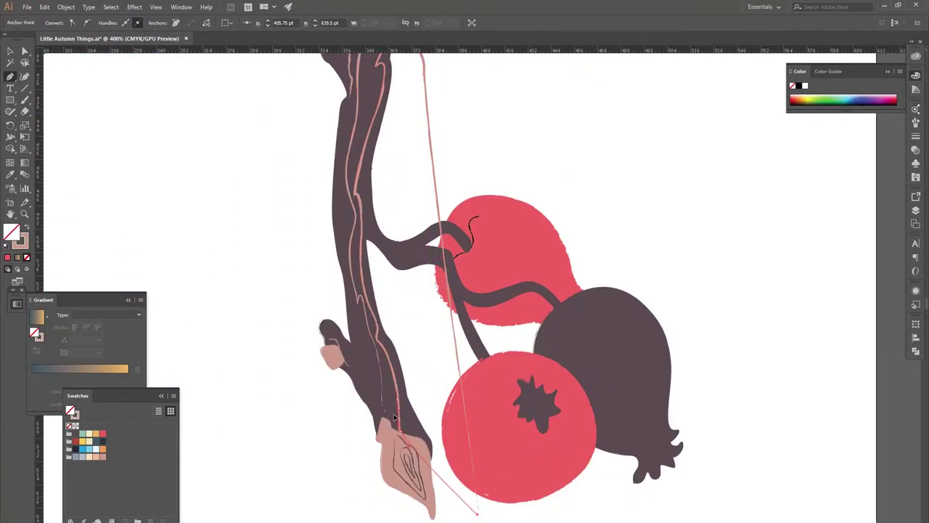
key("v")
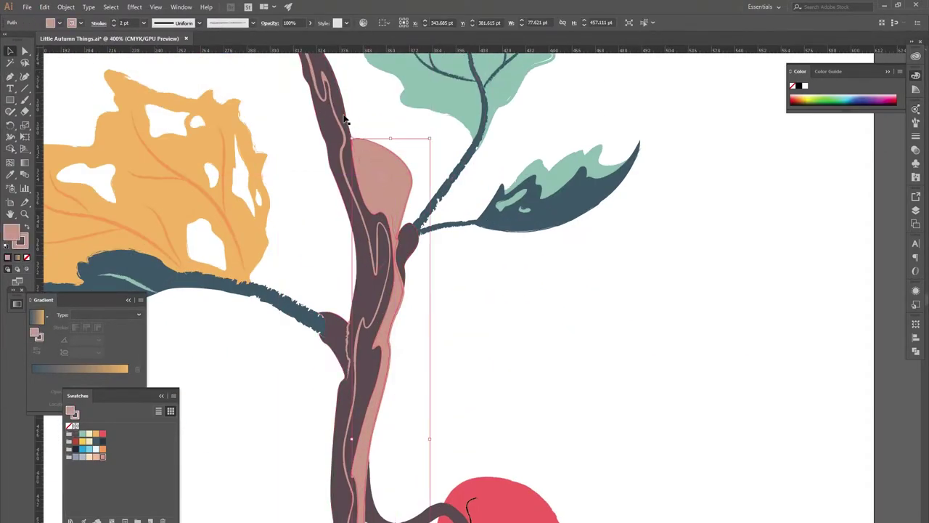
left_click(345, 120)
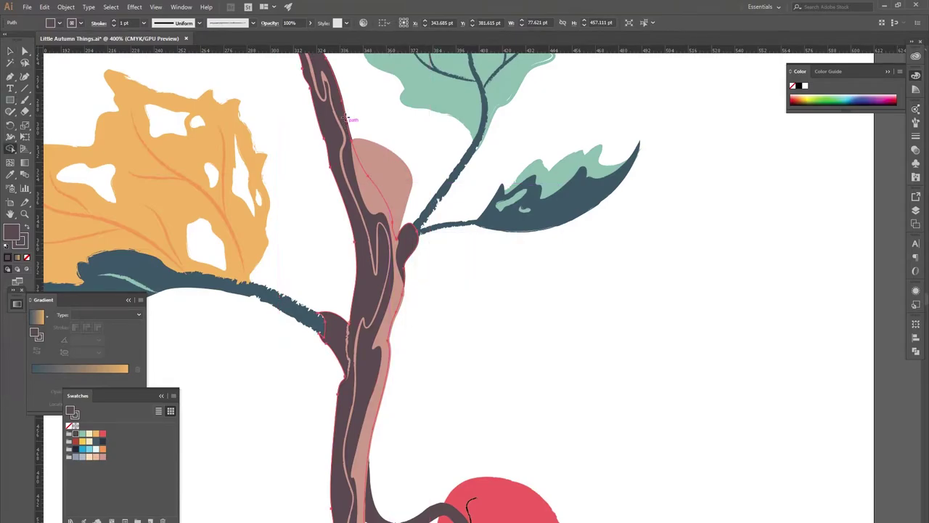
key("ctrl+z")
key("ctrl+z")
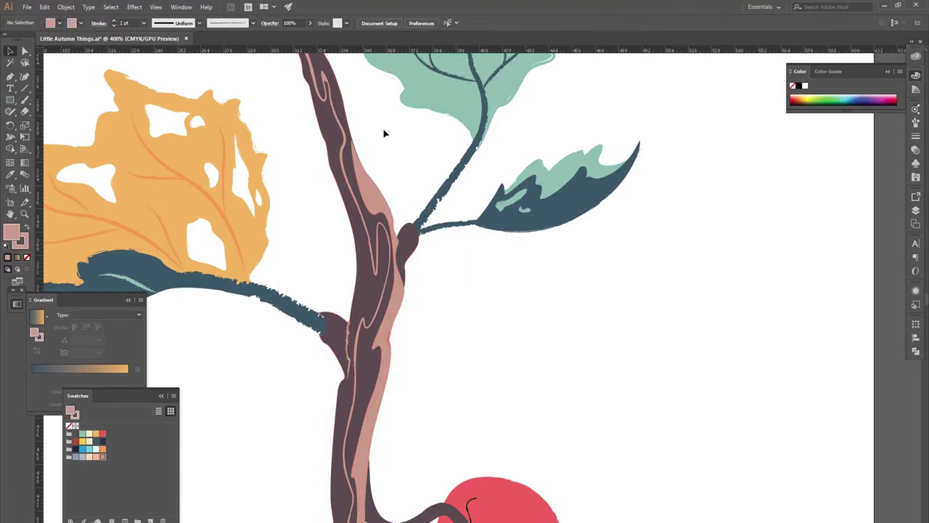
- Inspect the pink highlight on the stem and reselect the stem path
scroll(460, 398, "down", 5)
key("ctrl+minus")
key("ctrl+minus")
key("ctrl+minus")
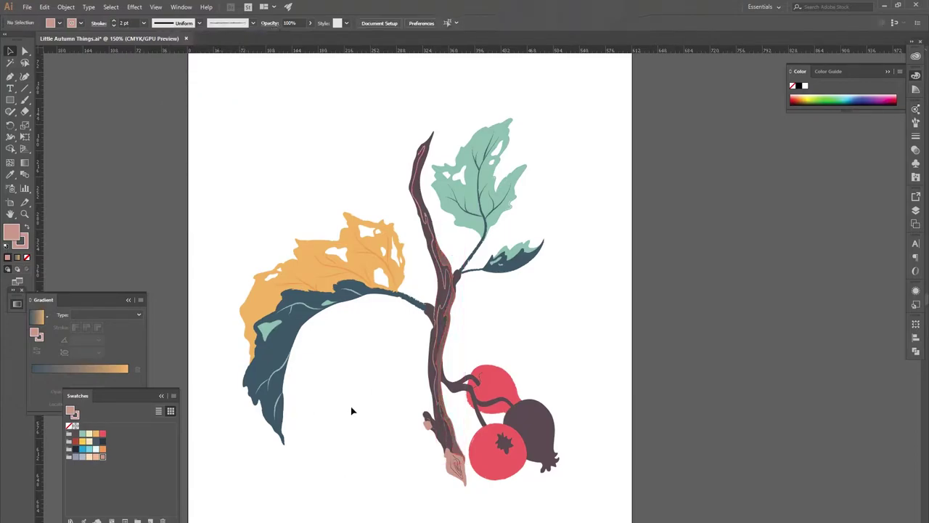
key("ctrl+plus")
left_click(428, 370)
key("ctrl+plus")
key("ctrl+plus")
key("ctrl+plus")
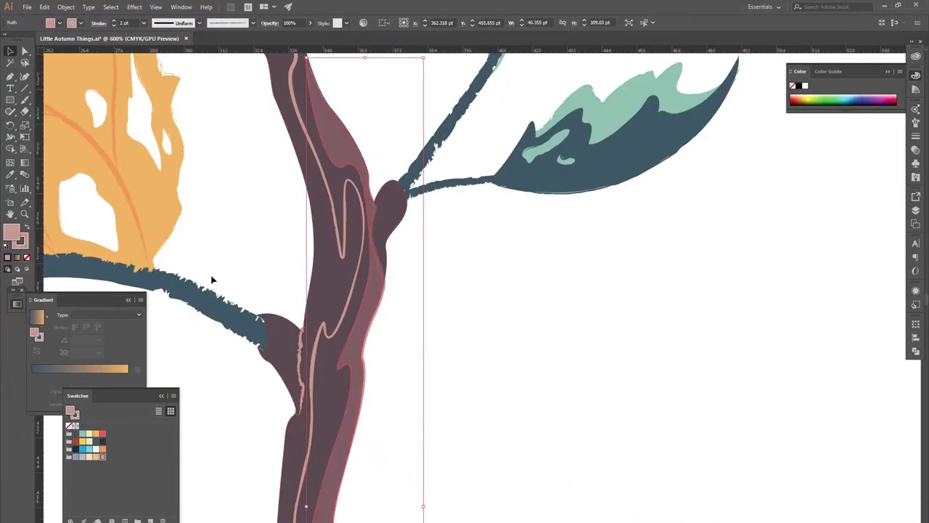
left_click(436, 327)
key("ctrl+minus")
key("ctrl+minus")
key("ctrl+z")
- Change the stem's fill to a muted plum-grey in the Color Picker
double_click(11, 232)
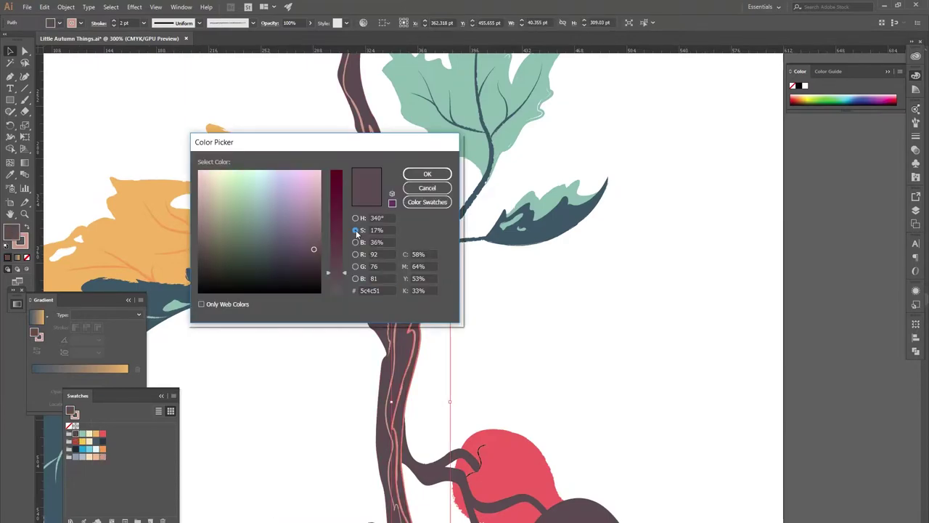
left_click_drag(336, 218, 345, 245)
key("Return")
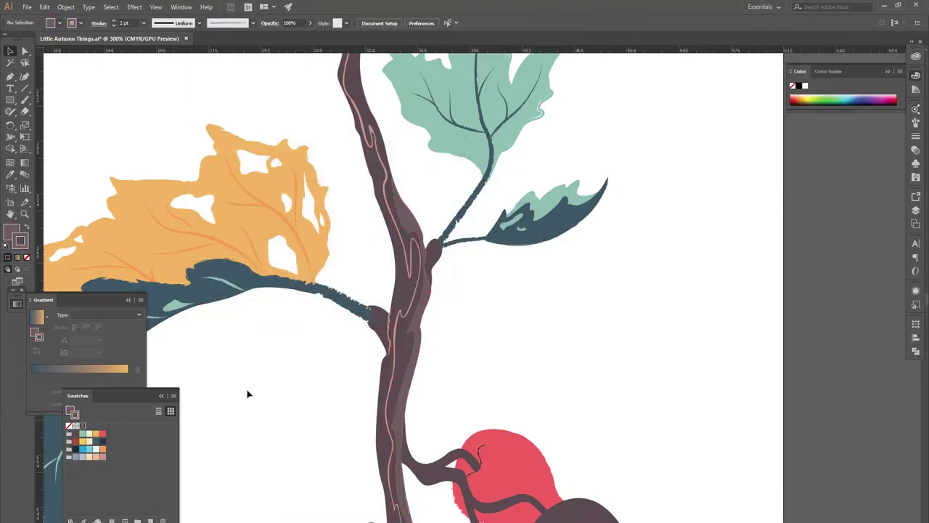
left_click(217, 349)
scroll(247, 392, "down", 2)
scroll(288, 427, "down", 3)
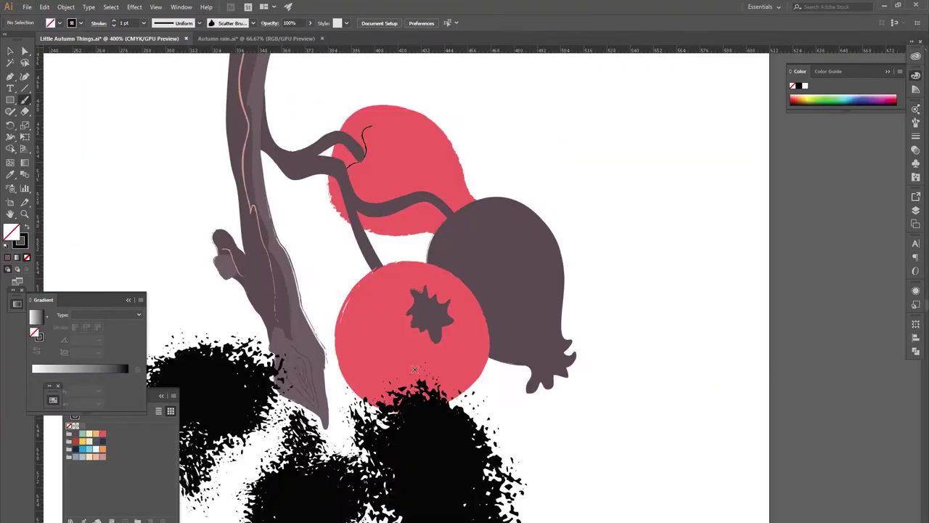
- Set the berry's red blotch to Multiply in a deeper red and copy it to the berry's right side
key("v")
scroll(415, 369, "down", 5)
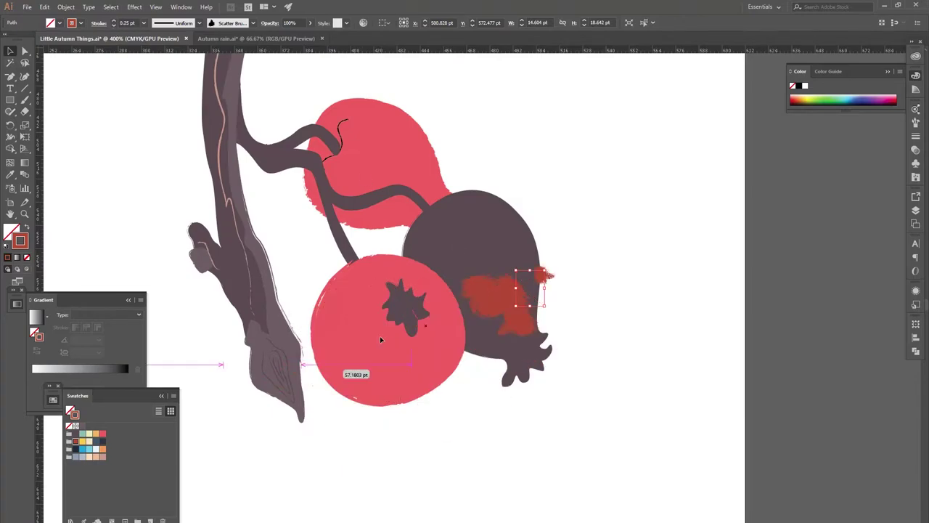
left_click(385, 367)
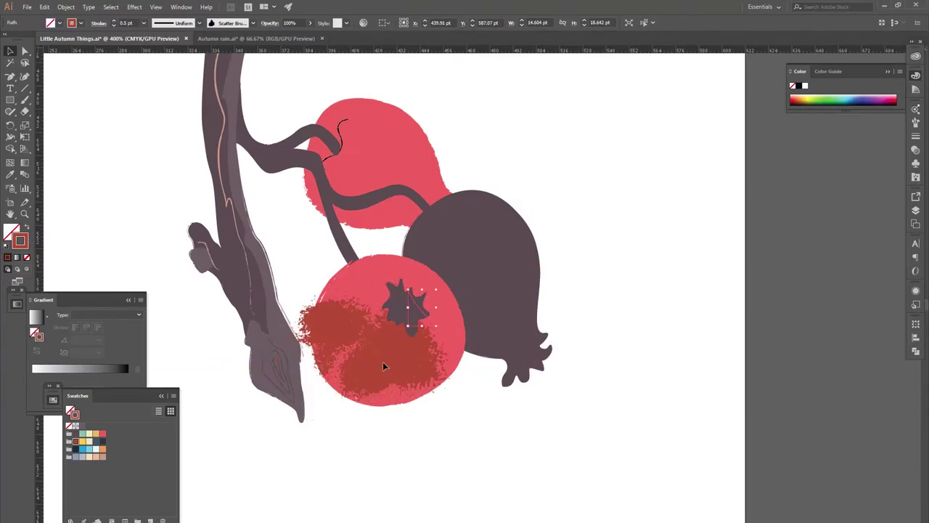
left_click(270, 22)
left_click(209, 55)
left_click(209, 39)
left_click(196, 98)
left_click(75, 441)
left_click(74, 441)
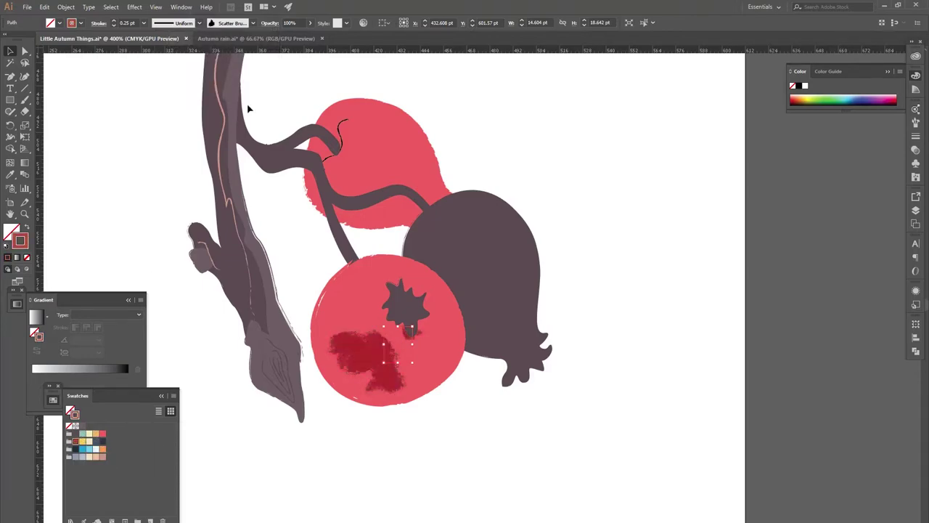
left_click_drag(413, 327, 427, 344)
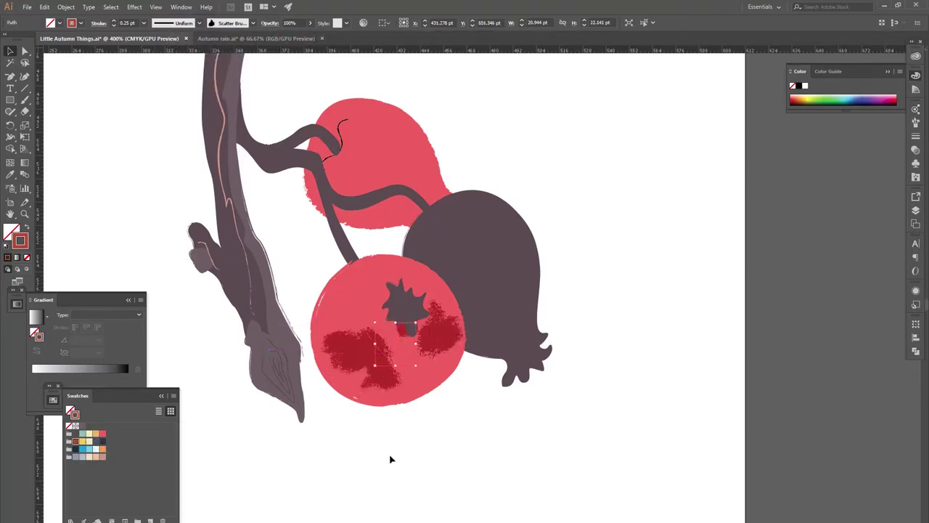
- On a new Layer 2, draw a small pale highlight near the berry's top set to Overlay
key("ctrl+equal")
key("ctrl+alt+l")
key("Return")
key("p")
left_click(479, 293)
key("v")
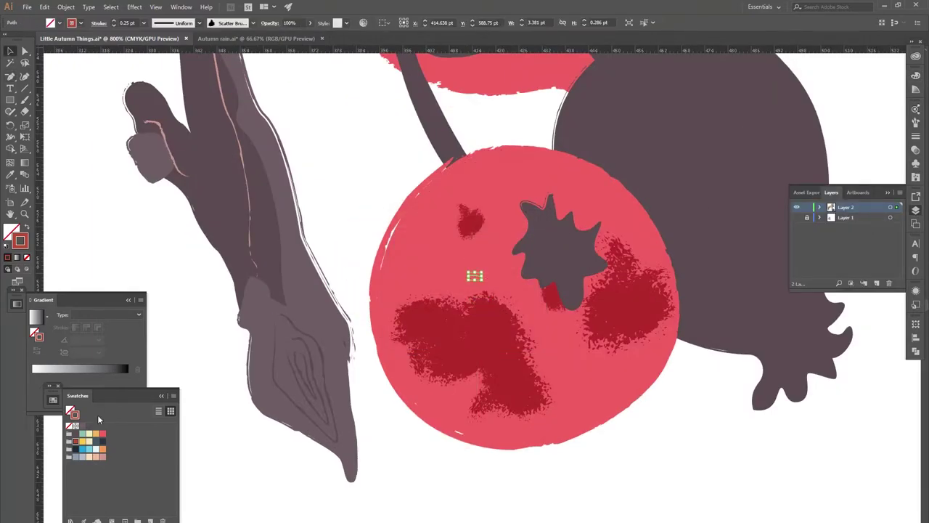
left_click(270, 23)
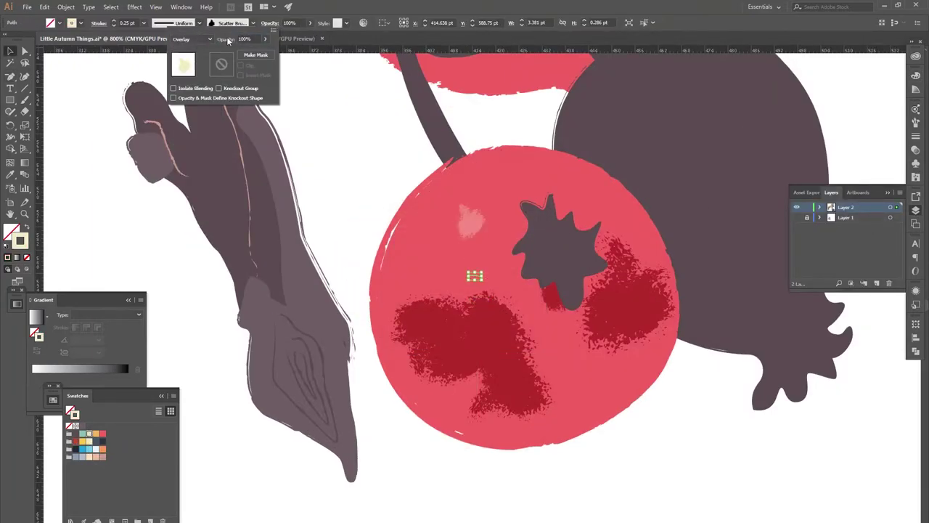
left_click(477, 211)
left_click(359, 192)
key("ctrl+0")
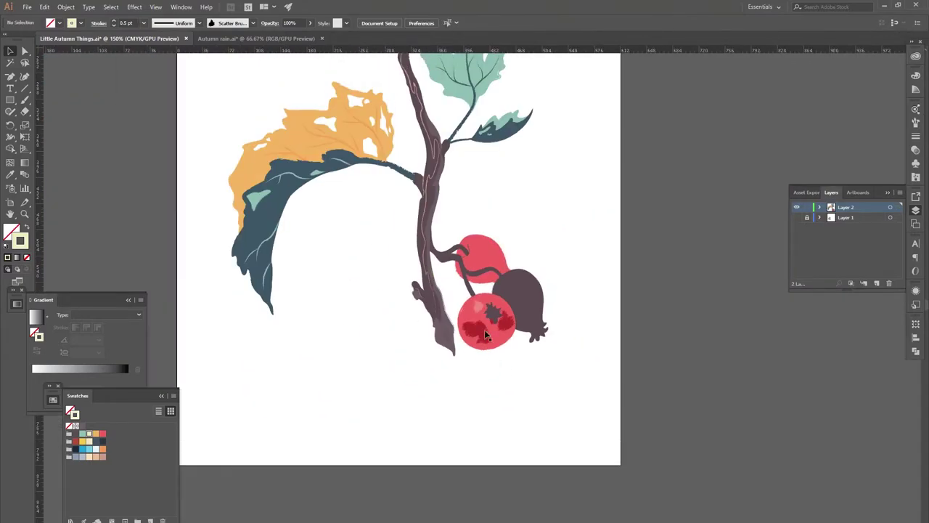
- Draw a new Pen path along the stem beside its thin highlight strip
scroll(349, 291, "up", 2)
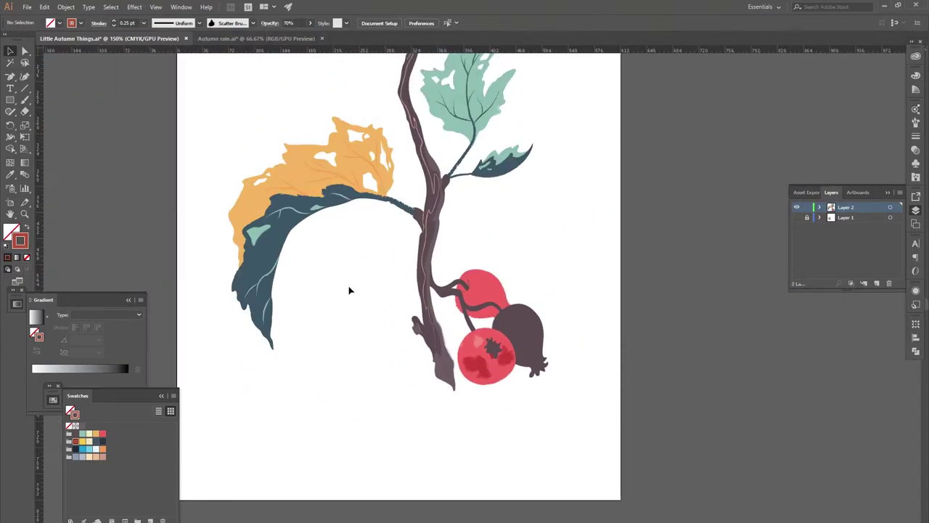
left_click(446, 245)
key("ctrl+equal")
key("ctrl+equal")
key("ctrl+equal")
key("p")
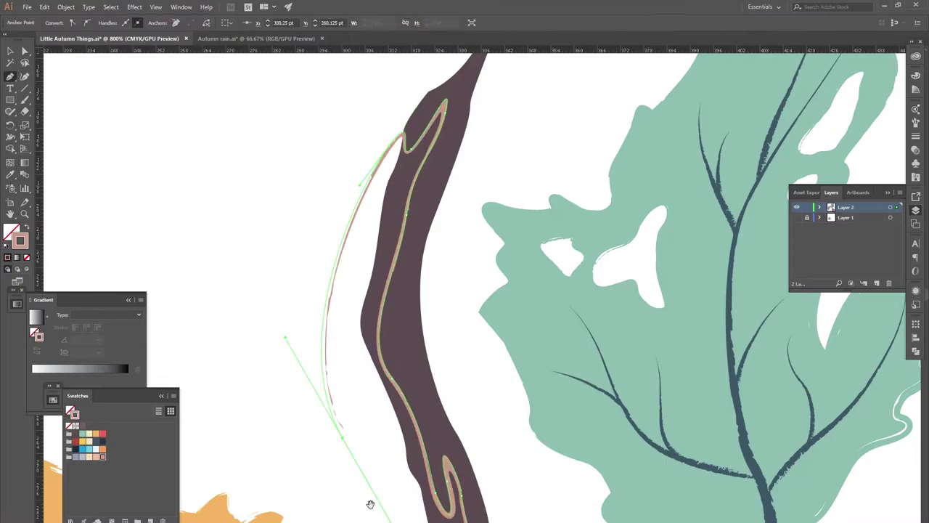
scroll(374, 415, "down", 8)
scroll(363, 349, "down", 5)
scroll(305, 290, "down", 5)
scroll(305, 327, "down", 4)
scroll(343, 332, "down", 3)
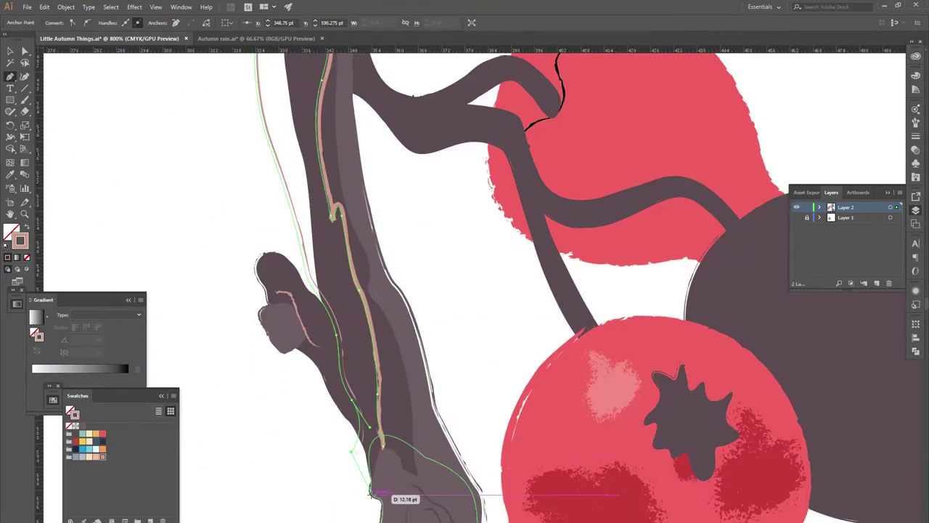
key("v")
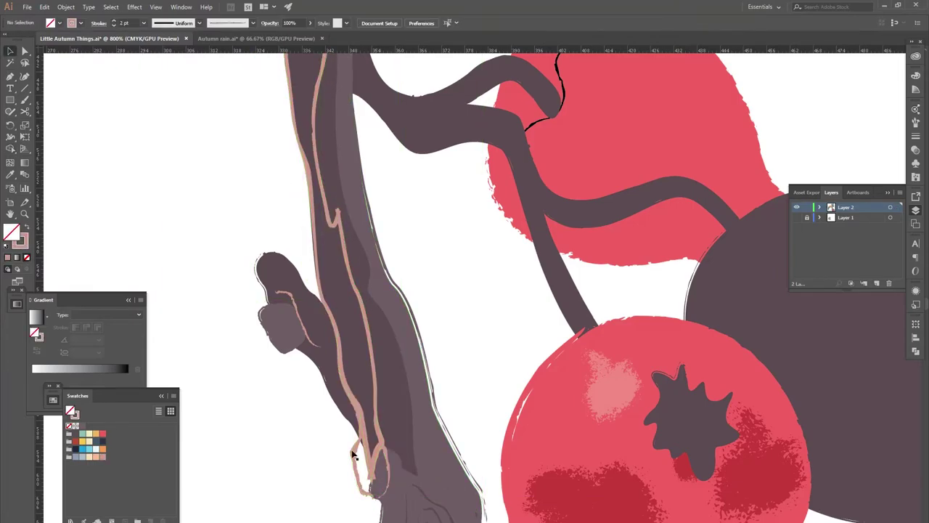
key("ctrl+minus")
key("ctrl+minus")
key("ctrl+minus")
scroll(336, 210, "up", 2)
- Extend the shading path onto the side twig with a curved segment
left_click(392, 182)
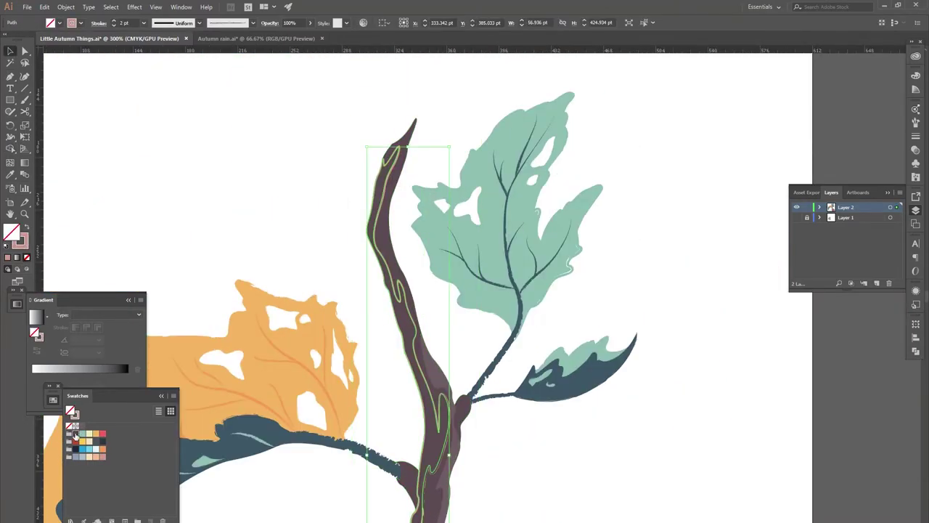
scroll(400, 144, "down", 5)
left_click(438, 290)
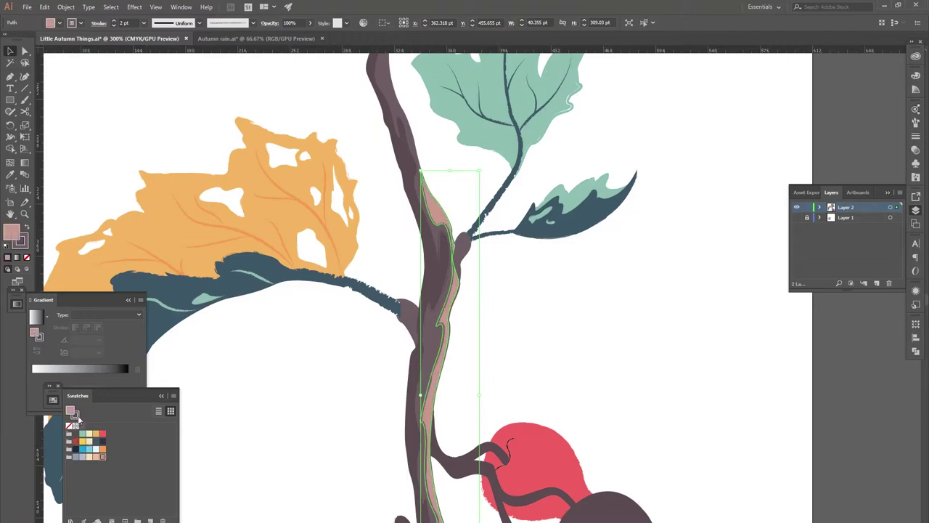
scroll(259, 387, "down", 3)
left_click(260, 388)
scroll(420, 427, "up", 5)
left_click(11, 78)
left_click(385, 372)
left_click_drag(367, 323, 398, 294)
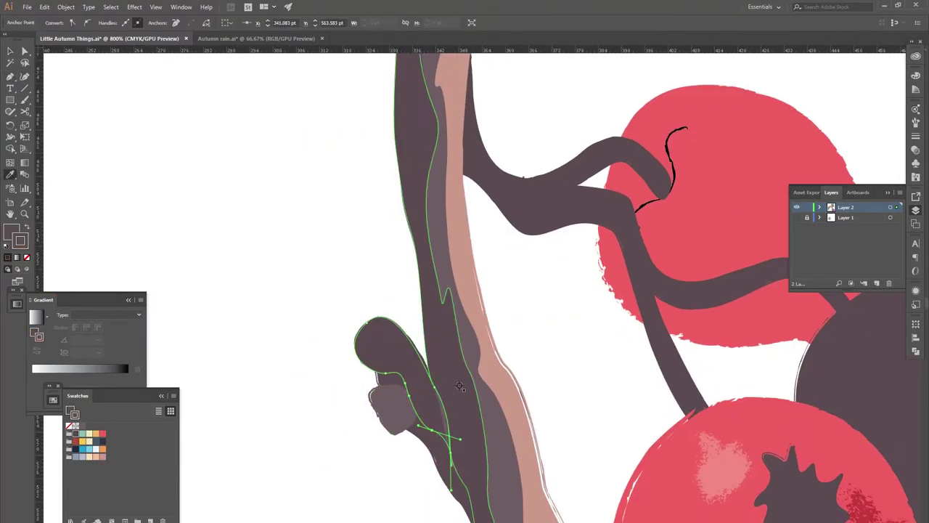
left_click(391, 396, "ctrl")
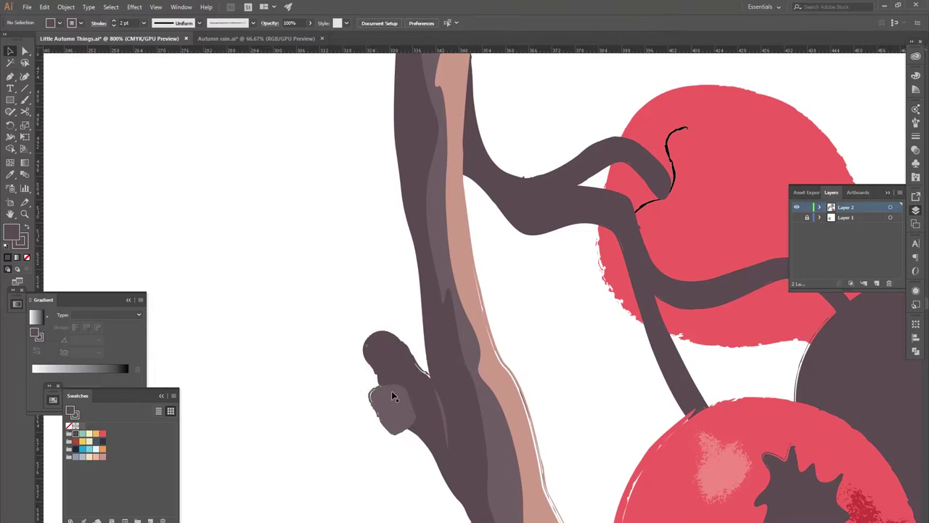
- Colour the twig shading shape with the sampled stem colour and adjust the stem path's anchors
left_click(411, 429)
key("i")
left_click(444, 418, "ctrl")
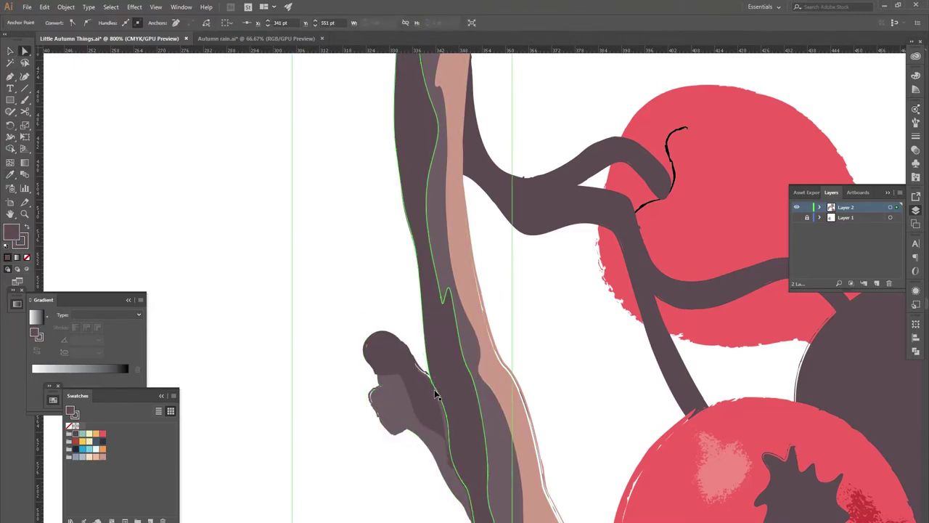
key("p")
scroll(436, 400, "up", 1)
scroll(433, 394, "up", 1)
scroll(523, 406, "down", 1)
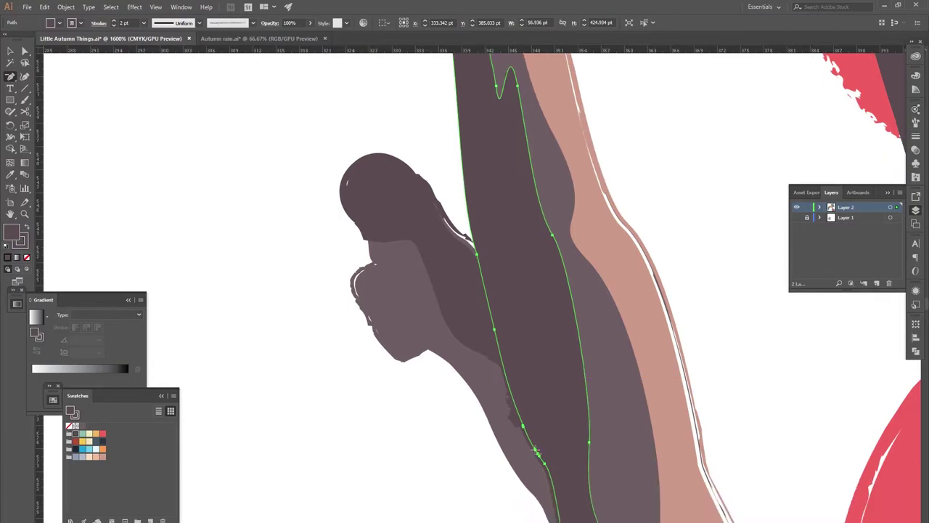
left_click(535, 450, "ctrl")
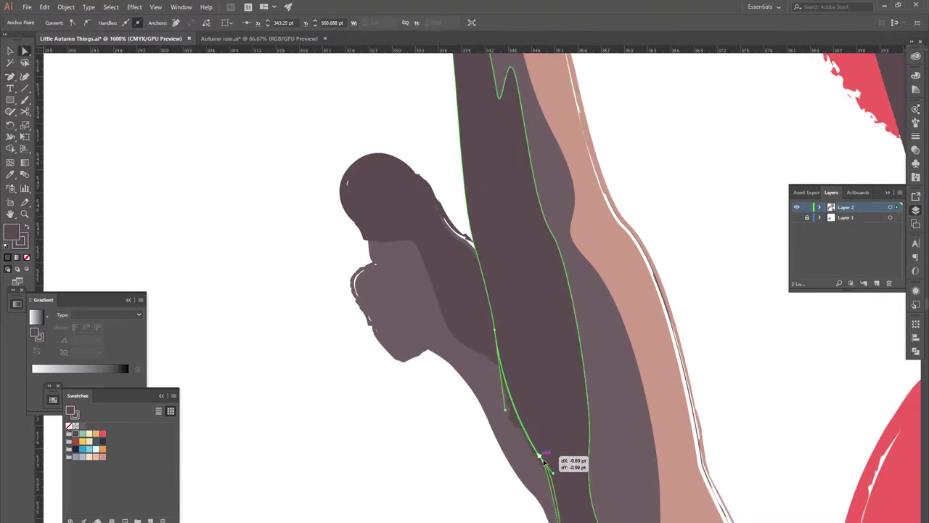
left_click(407, 471, "ctrl")
left_click(369, 234, "ctrl")
key("a")
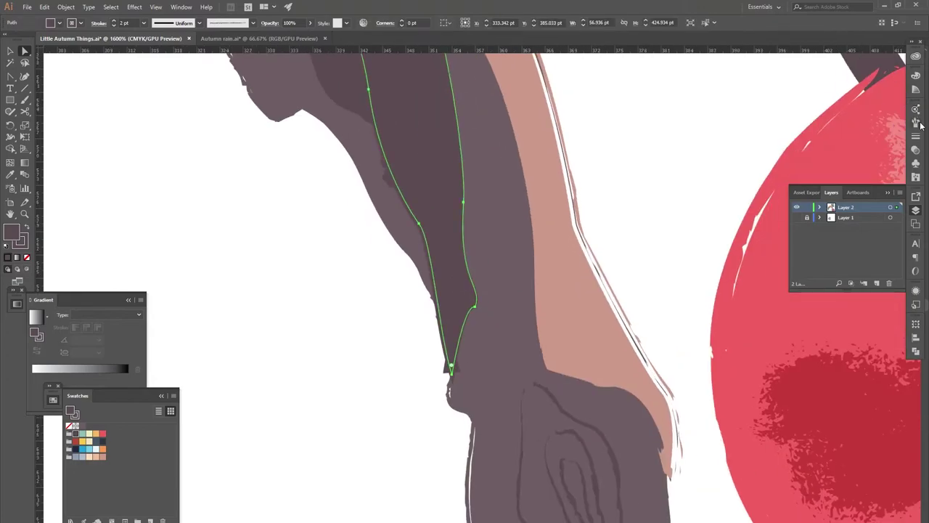
- Apply an Art Brush to the stem shading path
left_click(918, 123)
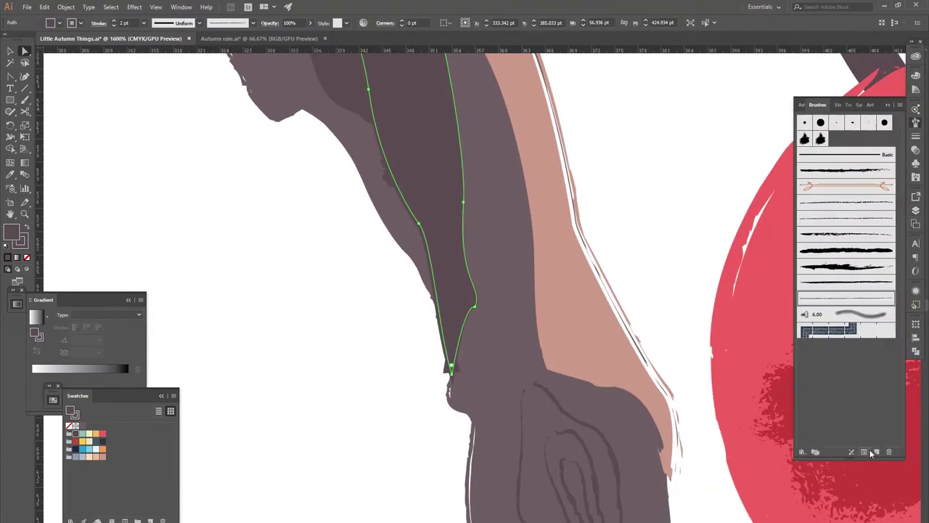
left_click(864, 451)
left_click(762, 298)
key("v")
key("ctrl+1")
- Paint a round-capped stroke on the upper berry using an Artistic_ChalkCharcoal brush
left_click(437, 361)
scroll(511, 292, "up", 5, "alt")
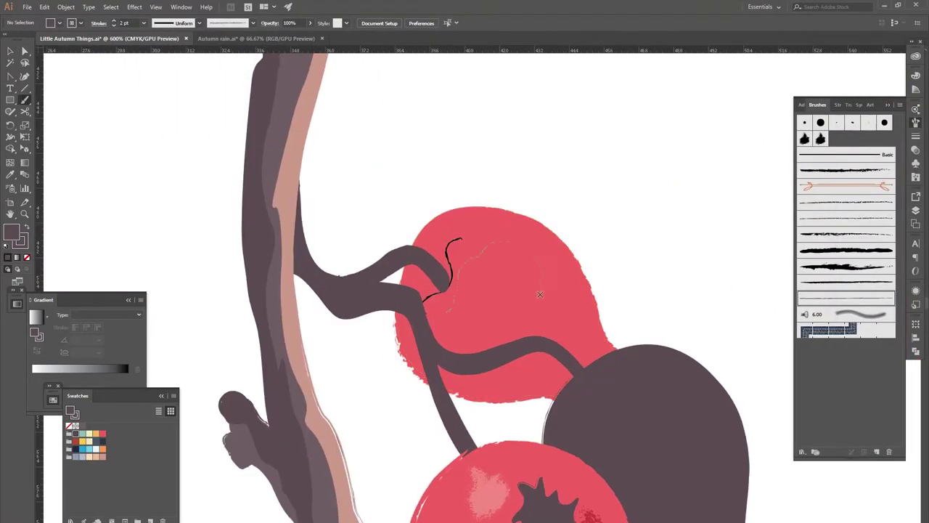
left_click_drag(537, 296, 541, 309)
left_click(846, 218)
left_click(845, 189)
left_click(916, 136)
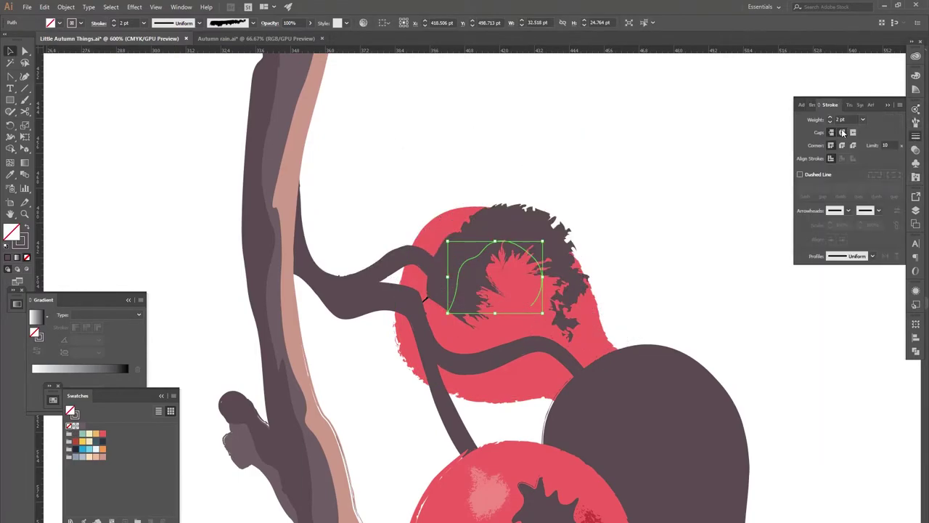
left_click(916, 177)
left_click(846, 170)
- Reshape the chalk stroke's curve over the berry and recolour it a deeper red
left_click_drag(450, 312, 502, 244)
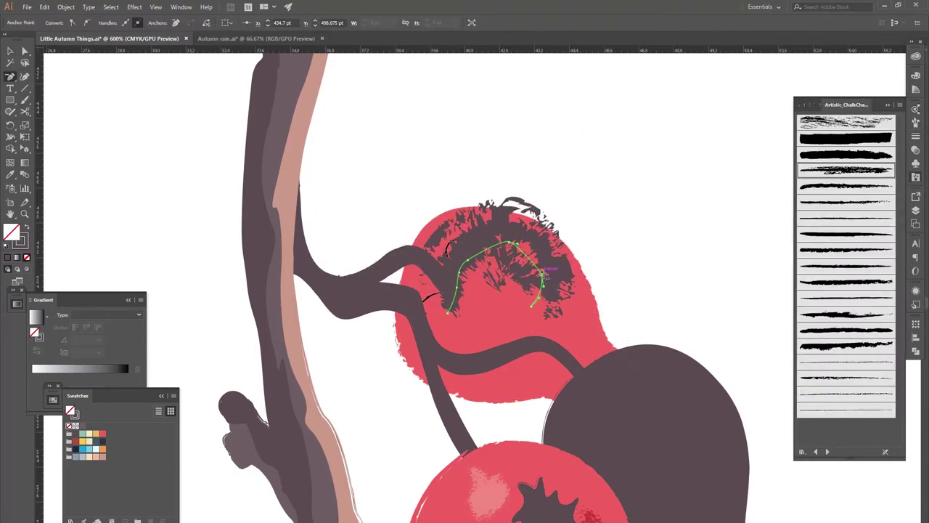
left_click_drag(546, 274, 500, 313)
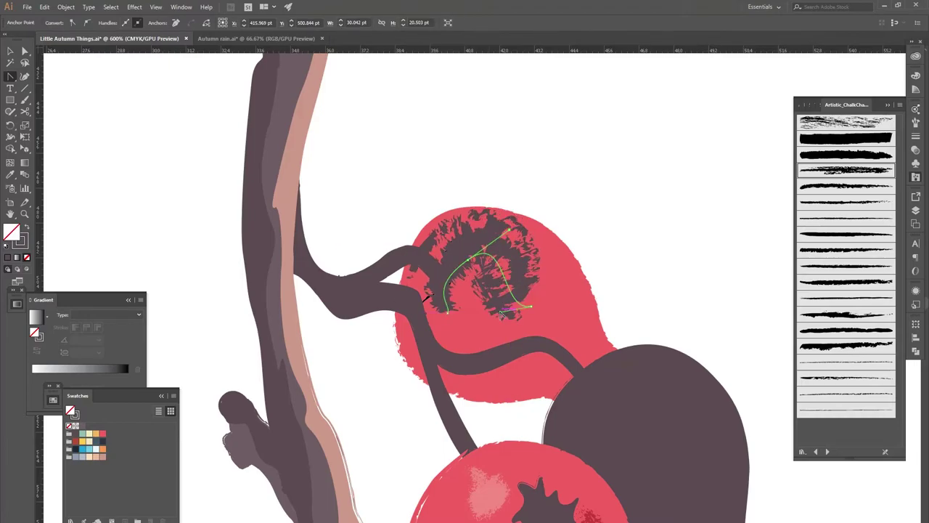
key("v")
scroll(501, 305, "down", 3)
left_click(915, 75)
left_click(101, 434)
left_click(462, 157)
- Sample the leaf's orange and paint with the dark Scatter Brush texture
left_click(632, 139)
key("ctrl+0")
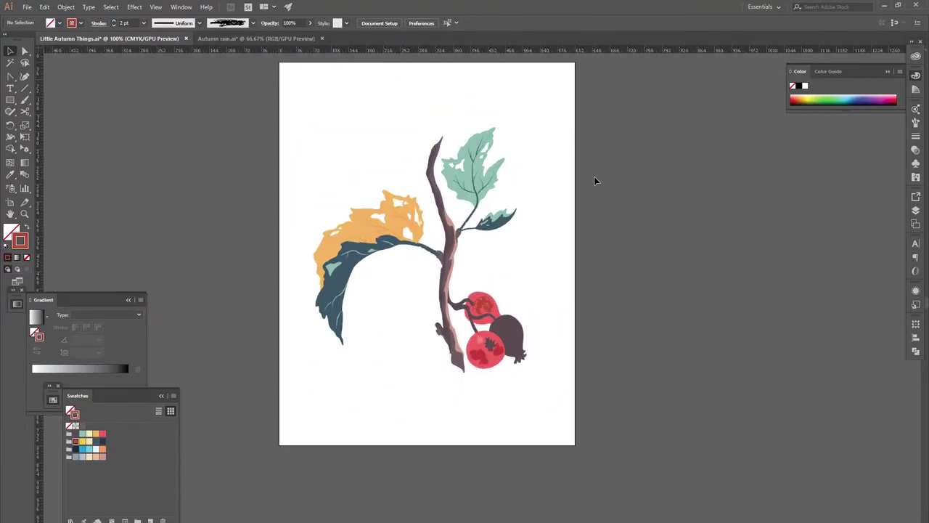
key("i")
left_click(354, 229)
key("ctrl+plus")
key("b")
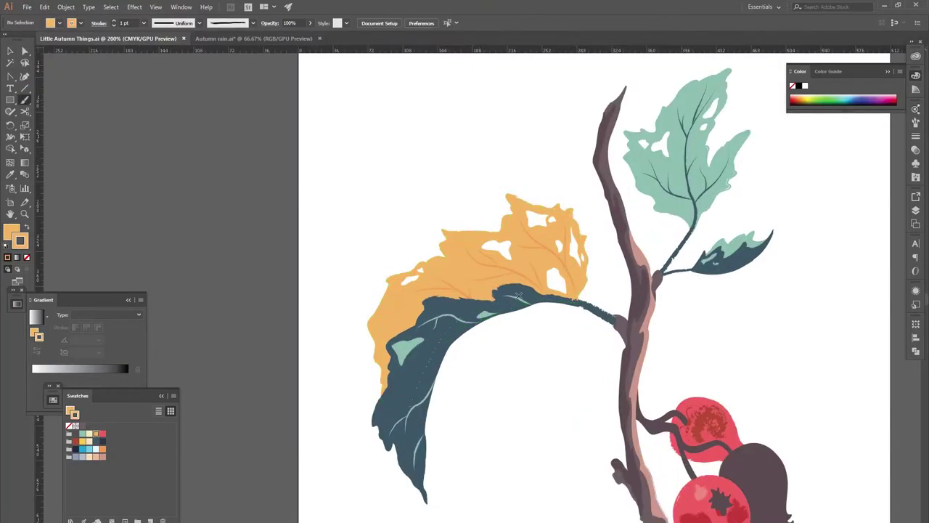
left_click(253, 22)
left_click(211, 109)
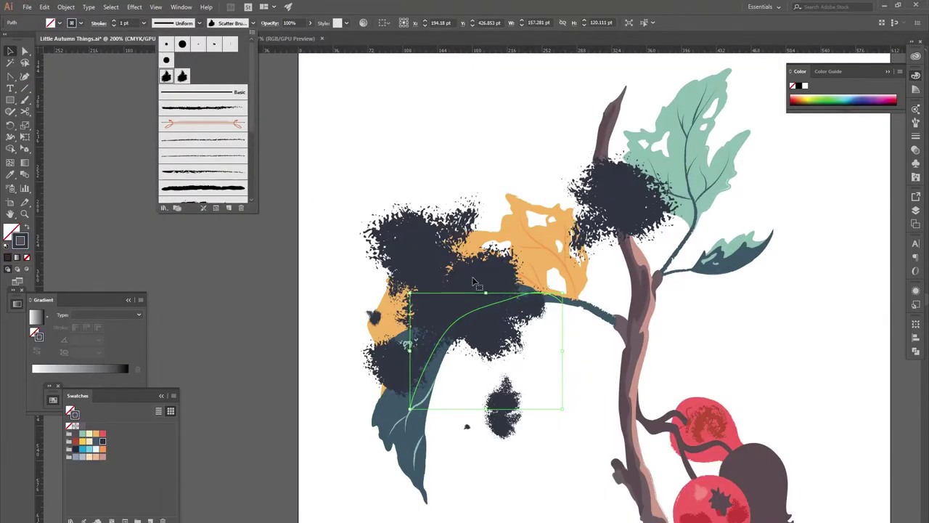
- Move and rotate the texture onto the leaf's lower edge, colour it orange, blend Multiply
left_click_drag(470, 295, 484, 337)
left_click_drag(563, 338, 548, 331)
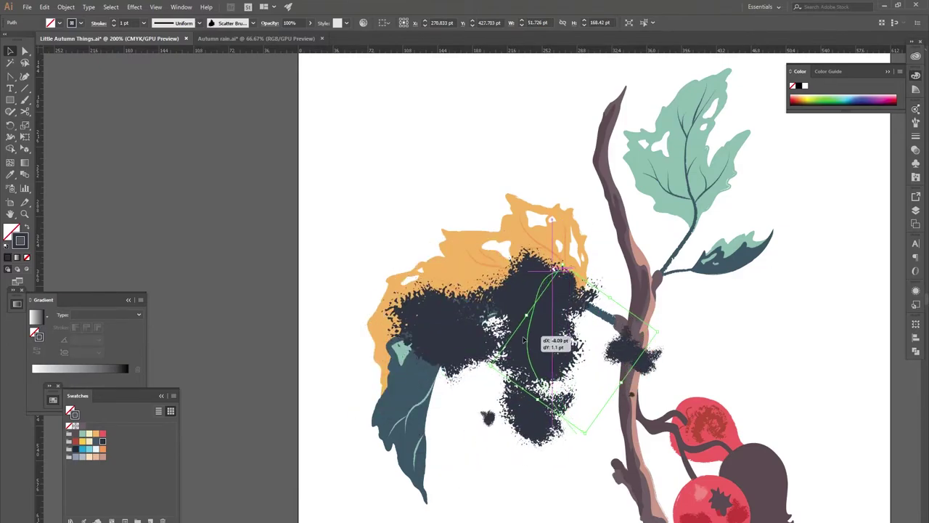
left_click(102, 449)
left_click(270, 23)
left_click(193, 38)
left_click(191, 72)
- Check the clipped orange leaf artwork and save the illustration
left_click(450, 266)
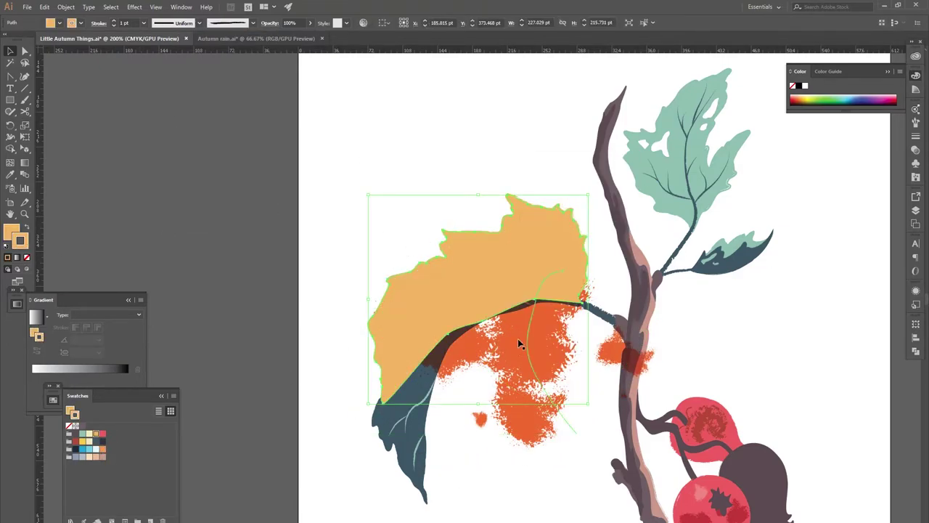
key("a")
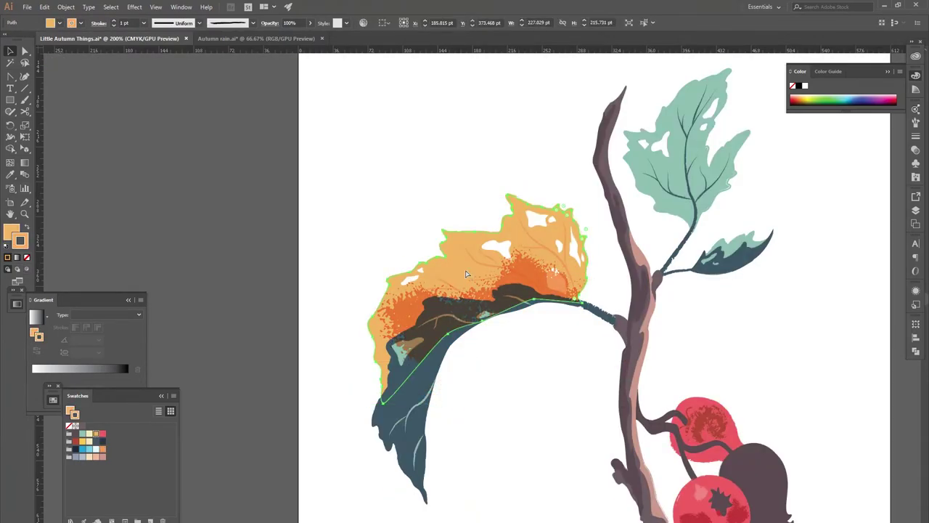
left_click(466, 274)
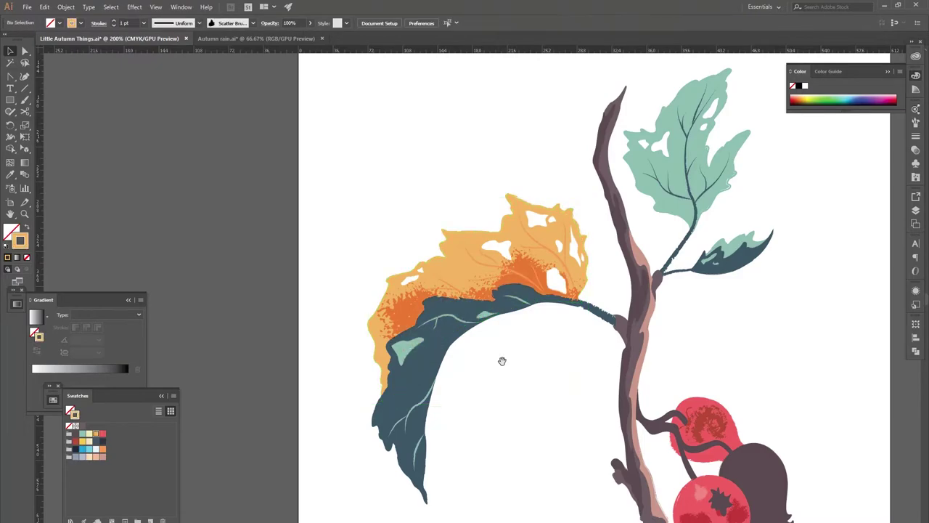
left_click(26, 7)
left_click(44, 92)
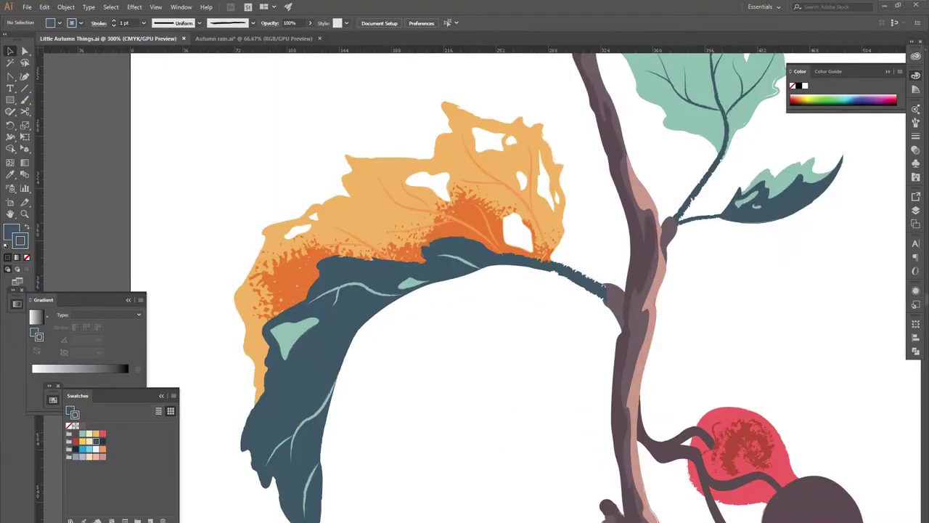
key("ctrl+minus")
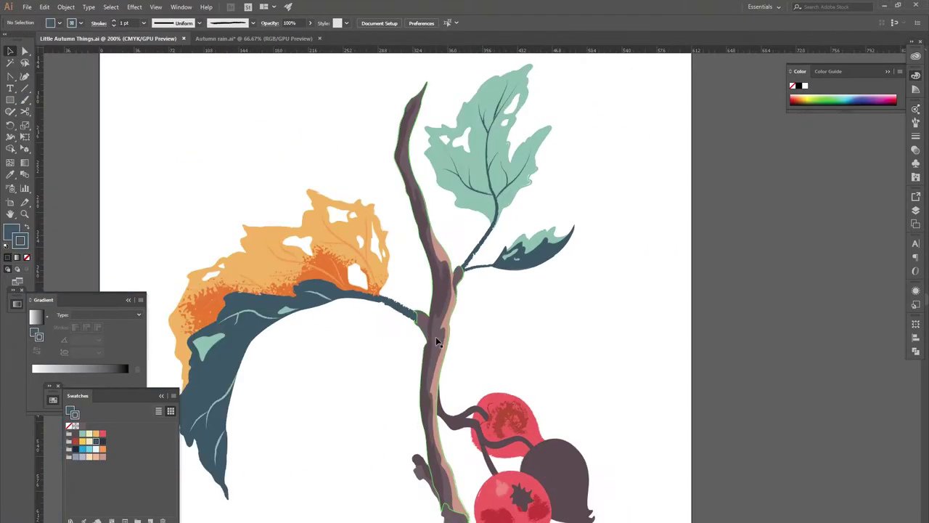
- Inspect the stem and leaf paths in an enlarged Layers panel
left_click(436, 336)
key("F7")
left_click_drag(870, 291, 871, 520)
left_click(831, 463)
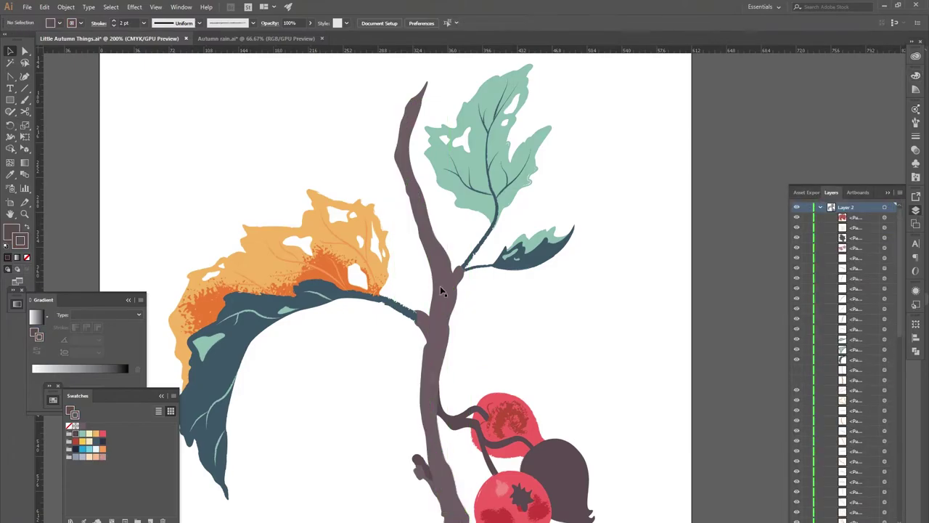
scroll(551, 403, "up", 3)
left_click(473, 503)
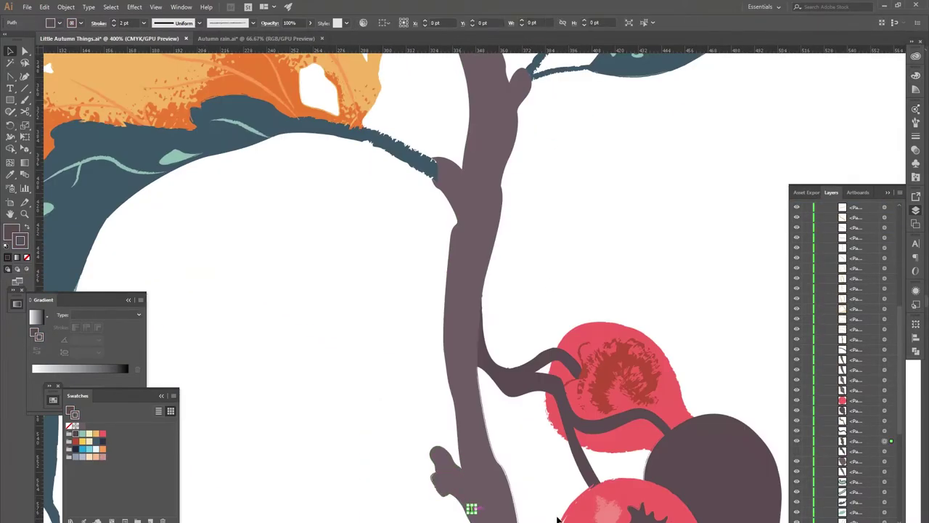
scroll(491, 367, "down", 3)
left_click(383, 387)
- Draw a Pen path down the stem, swap fill and stroke, and give it a textured brush
key("p")
key("ctrl+plus")
key("ctrl+plus")
left_click_drag(327, 111, 419, 145)
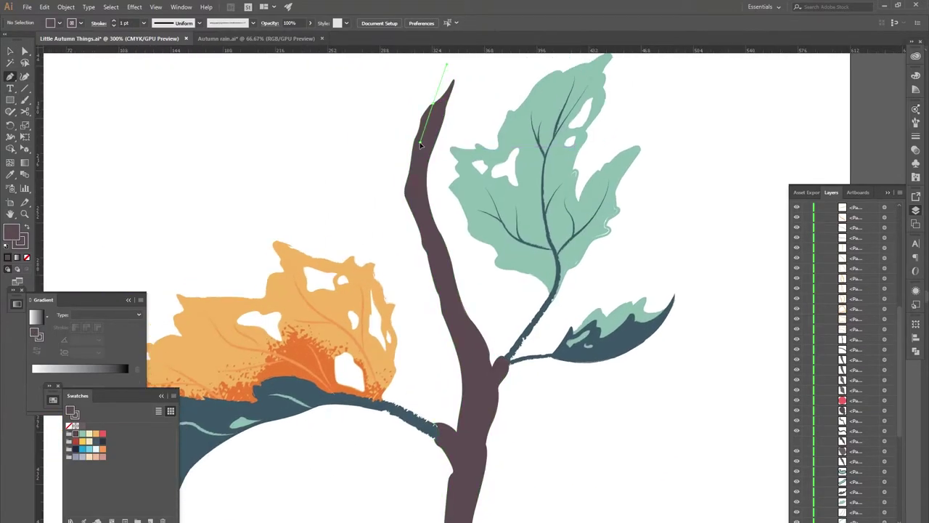
left_click(474, 381)
left_click_drag(442, 417, 457, 249)
key("v")
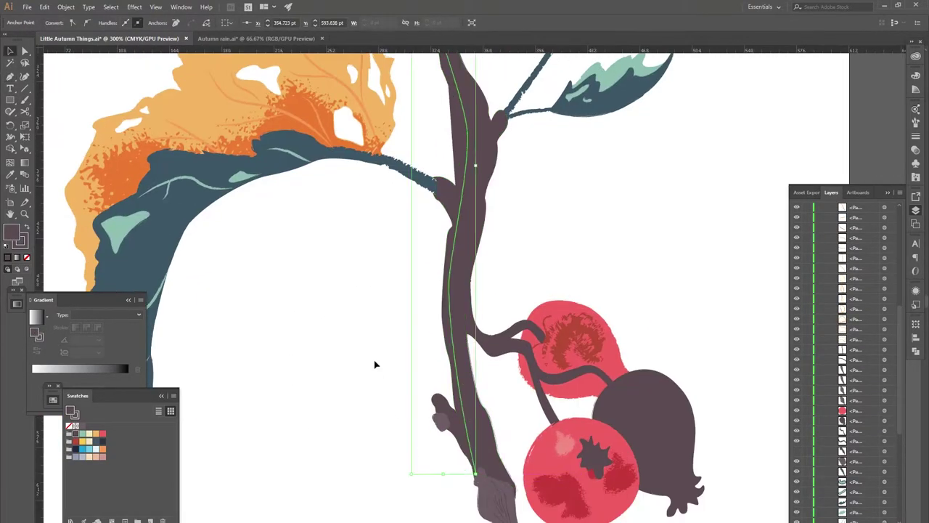
left_click(74, 414)
left_click(26, 226)
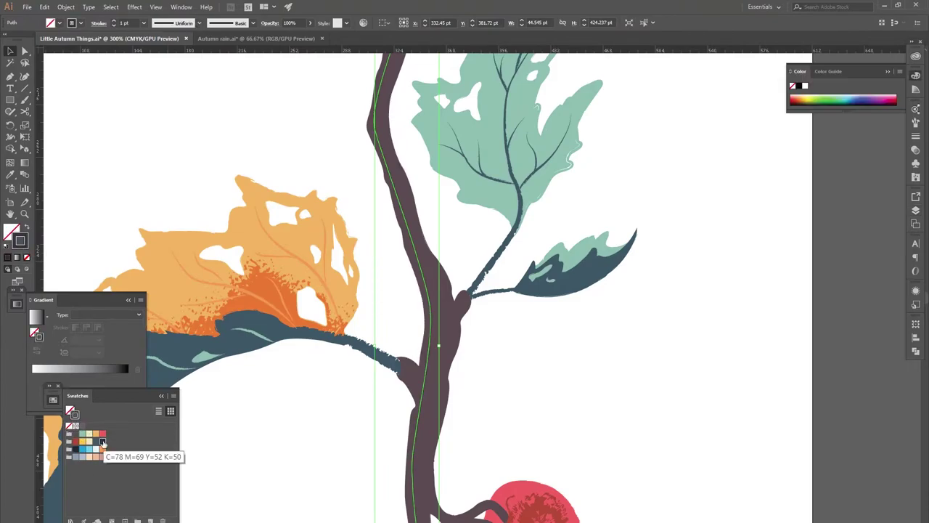
left_click(239, 22)
left_click(203, 156)
key("ctrl+minus")
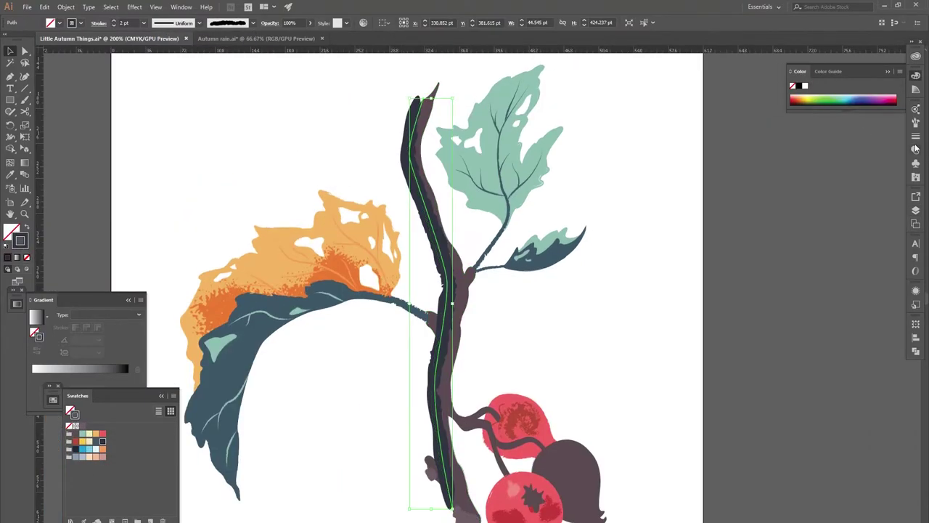
- Apply a grunge brush to the stem path and clip it inside the stem shape
left_click(916, 122)
left_click(846, 330)
key("p")
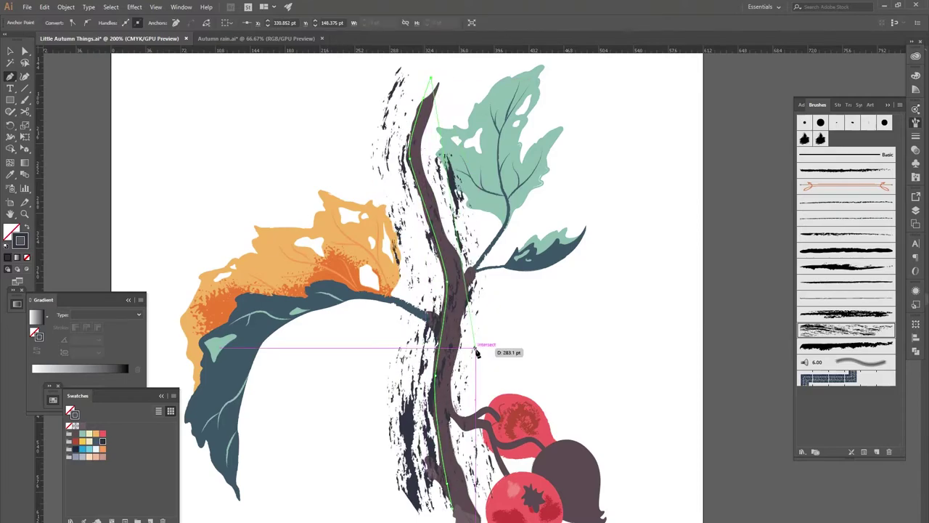
key("v")
left_click(462, 252)
right_click(463, 262)
left_click(482, 338)
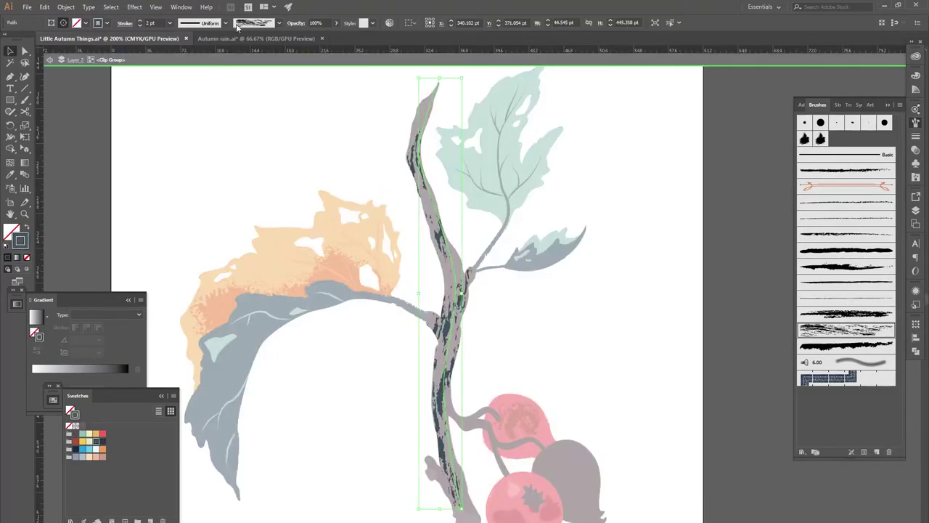
- Set the grunge texture's opacity to 40% and exit the clipped stem group
left_click(295, 22)
type("40")
key("Return")
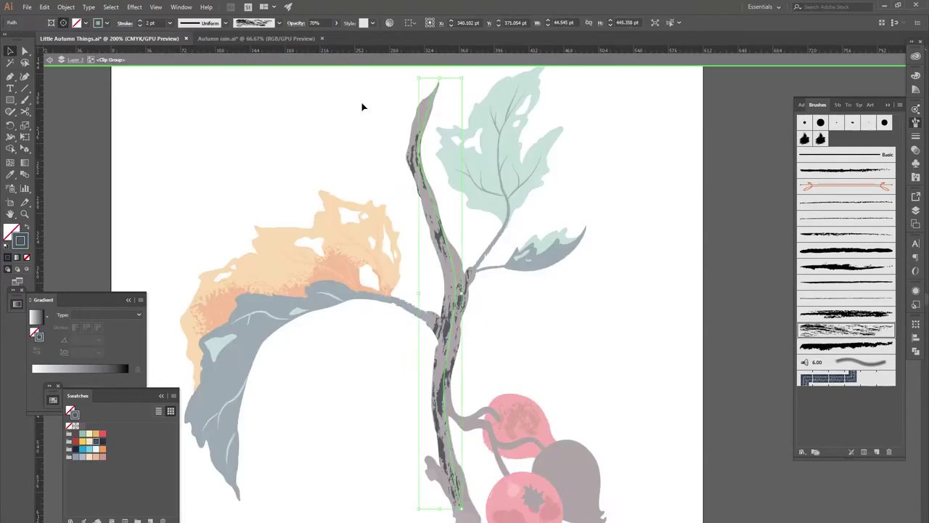
double_click(598, 295)
left_click(430, 470)
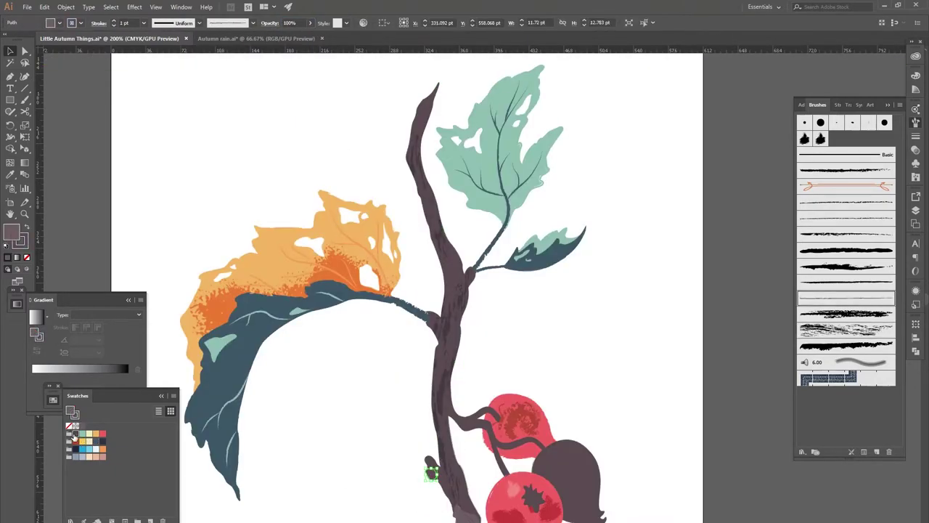
left_click(444, 279)
key("ctrl+=")
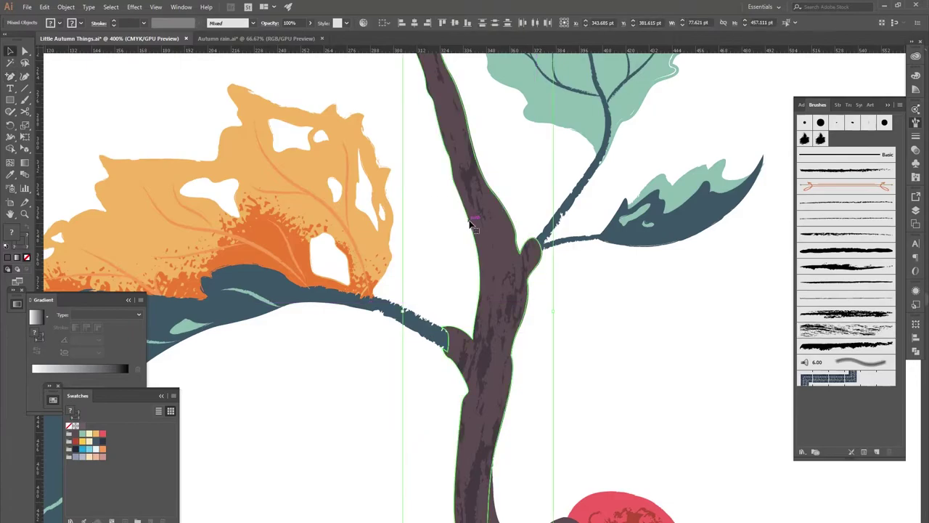
key("ctrl+minus")
key("ctrl+minus")
key("ctrl+=")
key("ctrl+=")
key("ctrl+=")
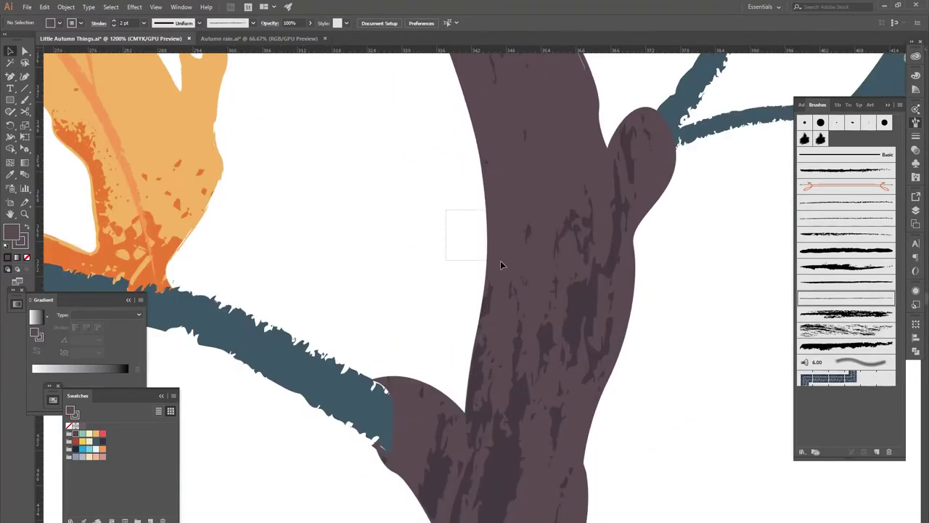
left_click(500, 261)
- Reshape the curve where the navy leaf stalk joins the stem
left_click(392, 395, "ctrl")
key("v")
key("F7")
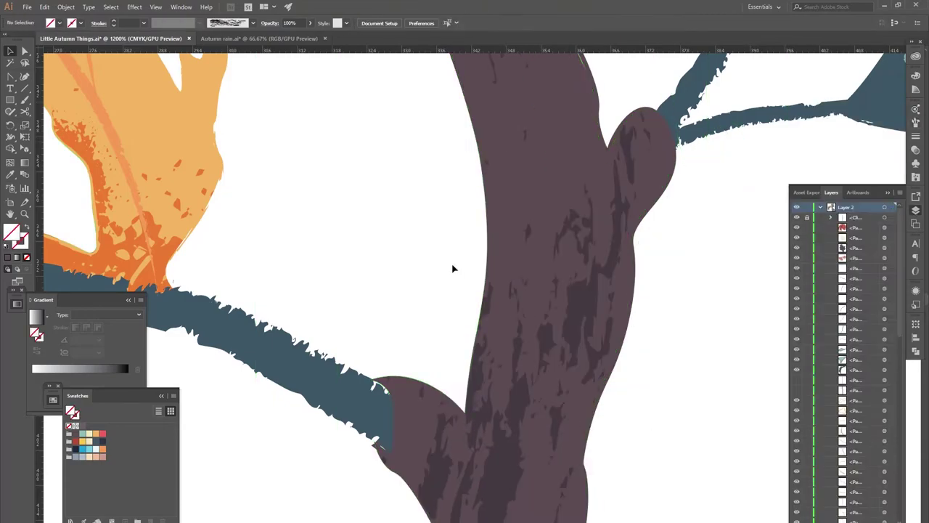
key("a")
left_click(391, 381)
left_click_drag(414, 368, 432, 361)
left_click(393, 404)
left_click(390, 459, "ctrl")
left_click_drag(341, 310, 427, 324)
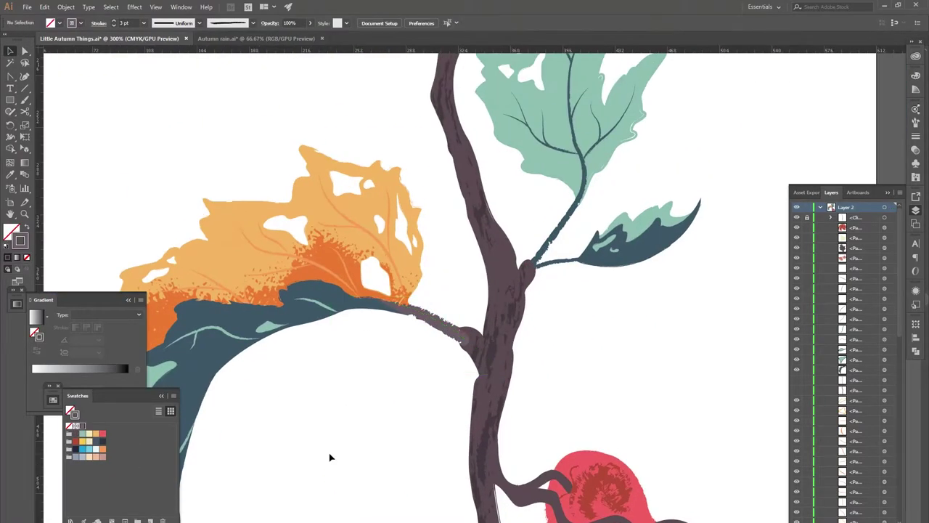
- Reduce the stroke weight to 2 pt
left_click(114, 25)
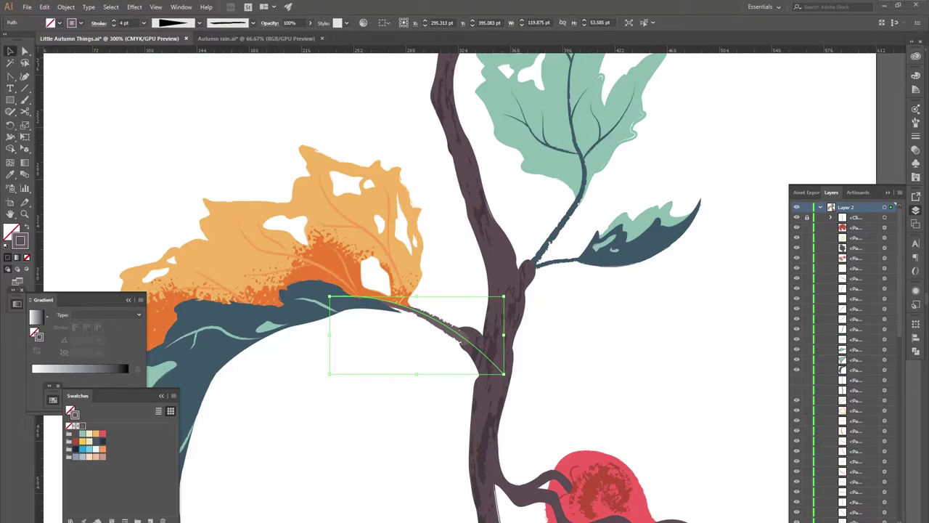
scroll(392, 291, "up", 3)
scroll(392, 291, "up", 2)
key("p")
key("v")
scroll(442, 379, "down", 3)
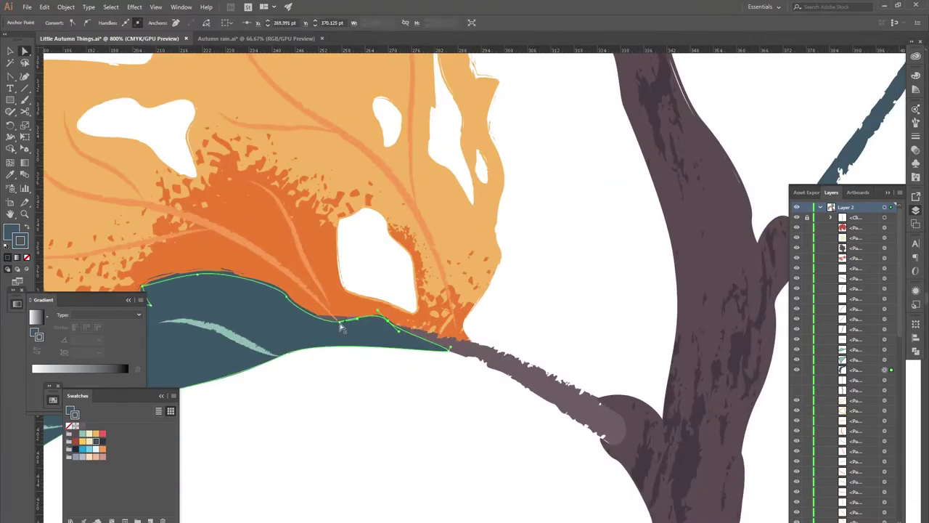
scroll(338, 395, "down", 2)
scroll(395, 426, "down", 2)
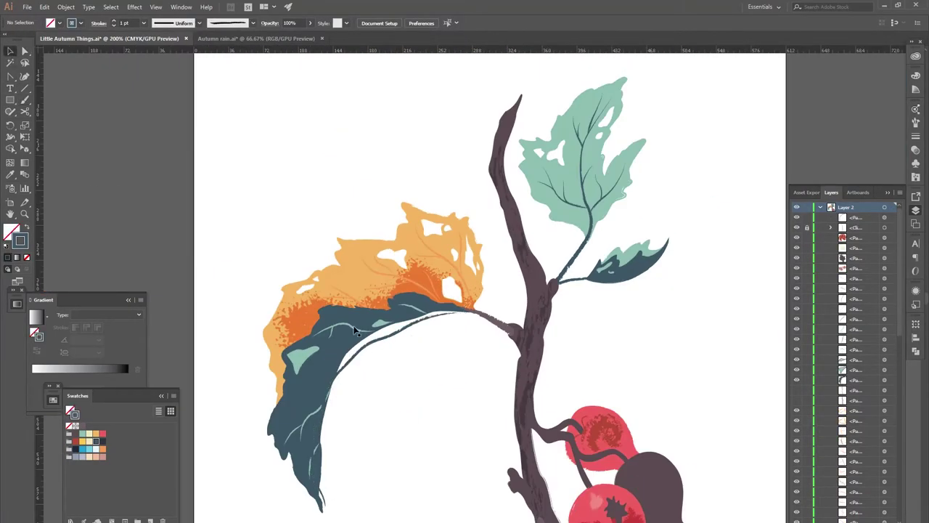
- Apply the Scatter Brush blobs over the dark-blue leaf and clip them to its shape
left_click(375, 349)
left_click(247, 22)
left_click(181, 55)
mouse_move(400, 350)
left_mouse_down()
mouse_move(441, 385)
mouse_move(358, 319)
left_mouse_up()
left_click(358, 319, "shift")
right_click(379, 168)
left_click(425, 265)
- Give the clipped blobs a blend mode, then select the leaf's light-green patch
double_click(319, 377)
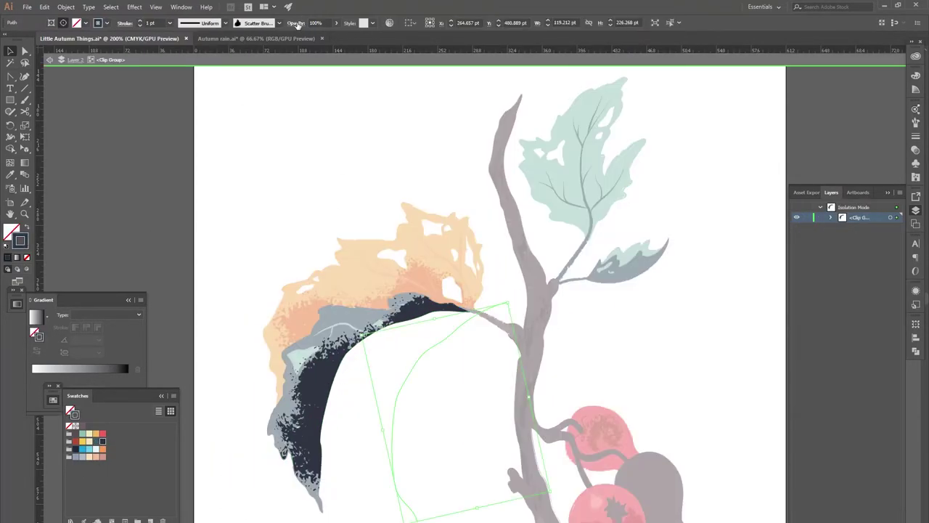
left_click(297, 22)
left_click(207, 34)
left_click(218, 146)
double_click(217, 145)
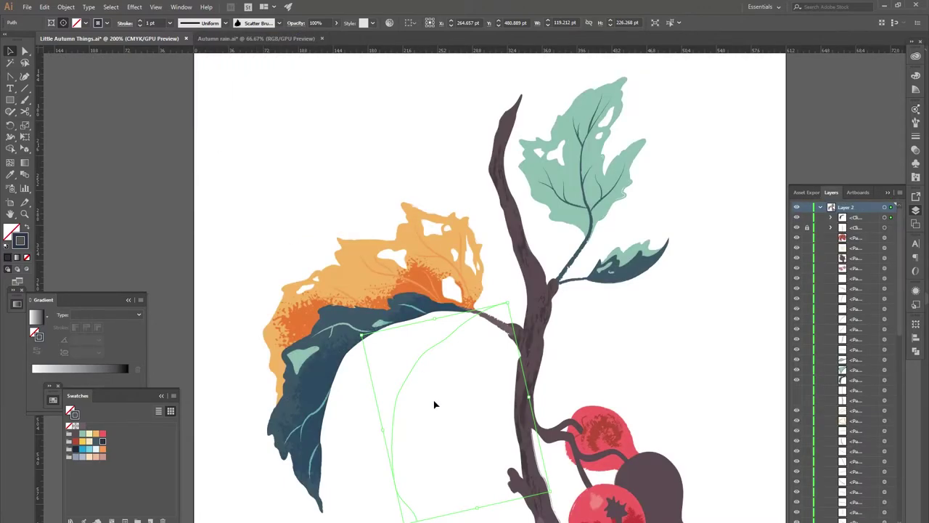
left_click(303, 361)
key("ctrl+equal")
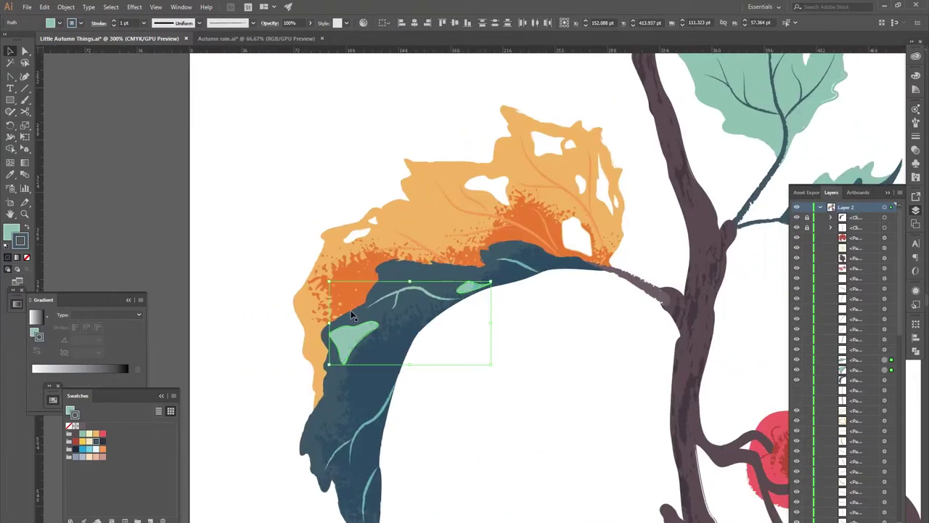
left_click(916, 351)
- Delete the light-green patch and recolour the blue leaf's two veins with a blend mode
key("Delete")
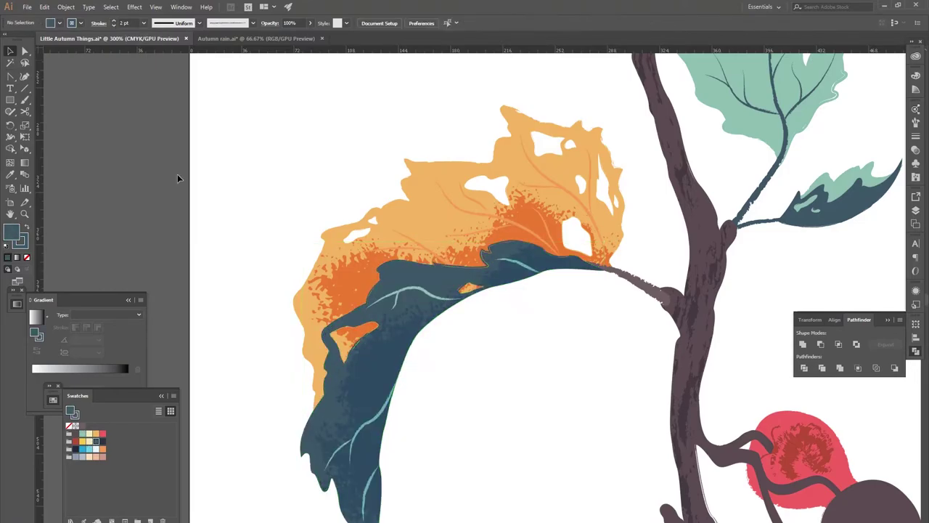
left_click(399, 291)
left_click(348, 470, "shift")
left_click(76, 437)
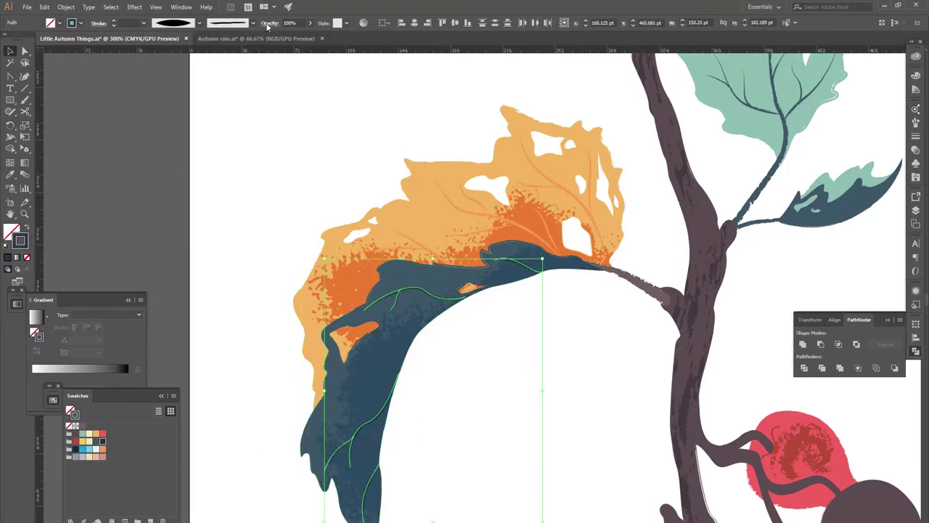
left_click(270, 22)
left_click(197, 35)
left_click(196, 136)
left_click(215, 227)
- Set the orange leaf's veins to Soft Light
left_click(402, 235)
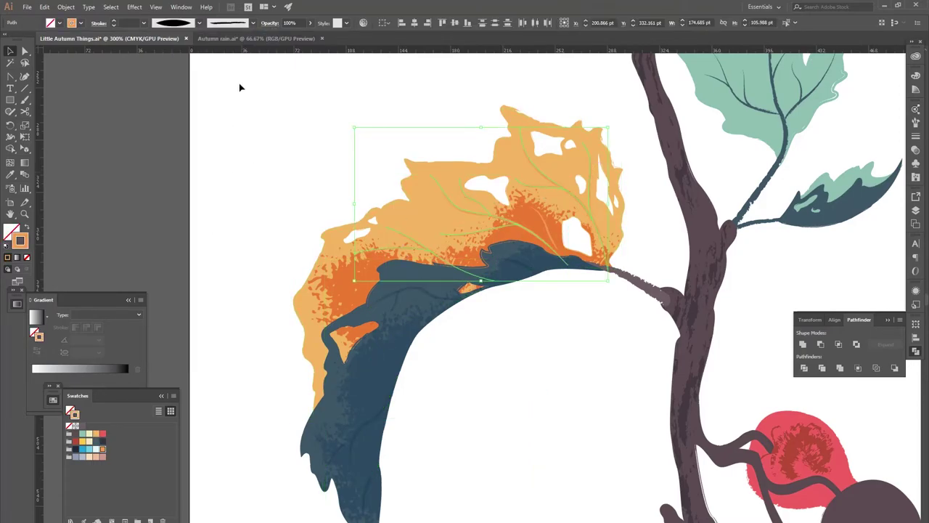
left_click(270, 23)
left_click(198, 38)
left_click(195, 149)
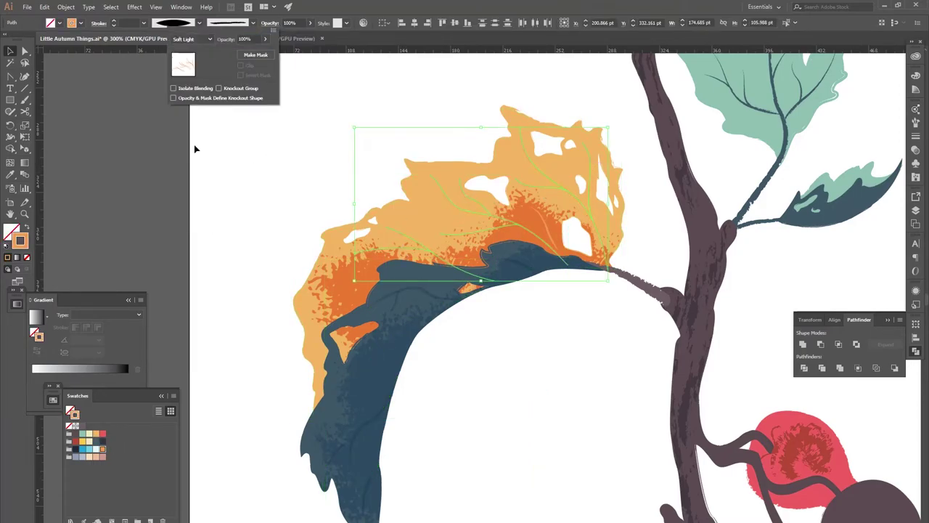
- Select small vein paths on the orange leaf, then pieces of the small dark leaf
left_click(546, 229)
key("F7")
left_click(546, 228)
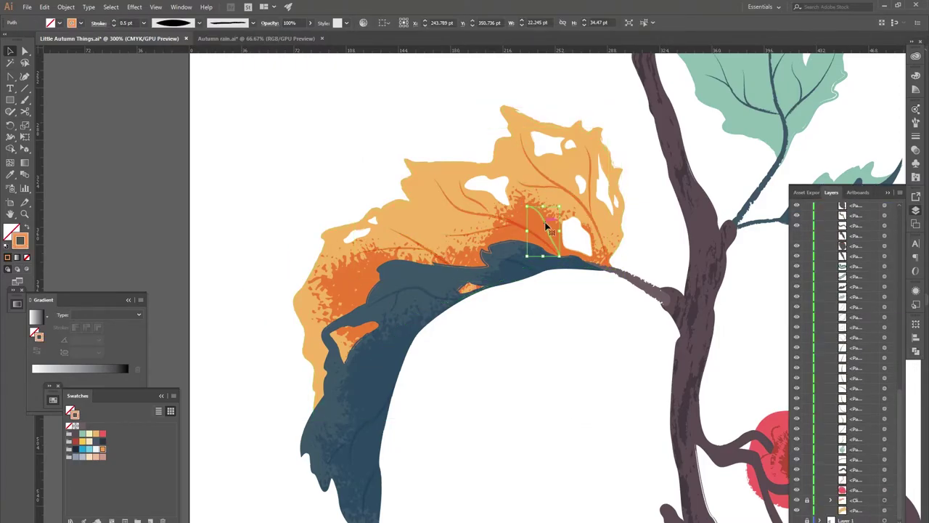
left_click(472, 233, "shift")
left_click(300, 107)
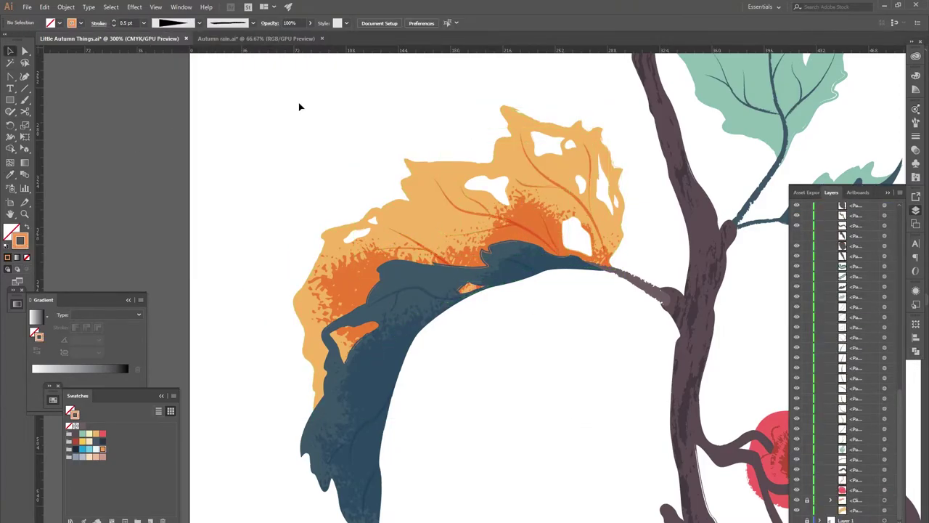
key("ctrl+minus")
key("ctrl+minus")
left_click(588, 270)
key("ctrl+plus")
key("ctrl+plus")
key("ctrl+plus")
left_click(290, 279)
- Undo the small leaf's recolouring and return to the whole-artboard view
left_click(326, 378)
left_click_drag(326, 377, 498, 349)
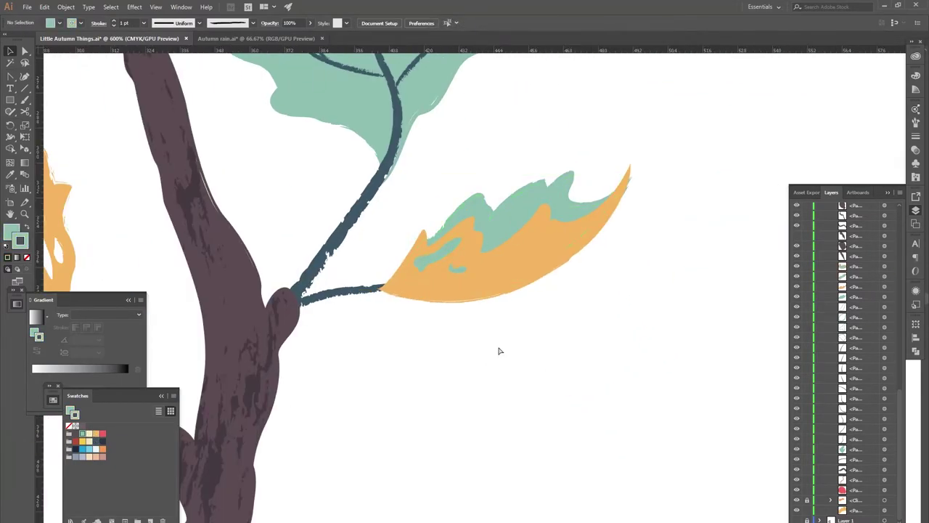
key("ctrl+minus")
key("ctrl+minus")
key("ctrl+minus")
key("ctrl+z")
key("ctrl+plus")
key("ctrl+minus")
key("ctrl+minus")
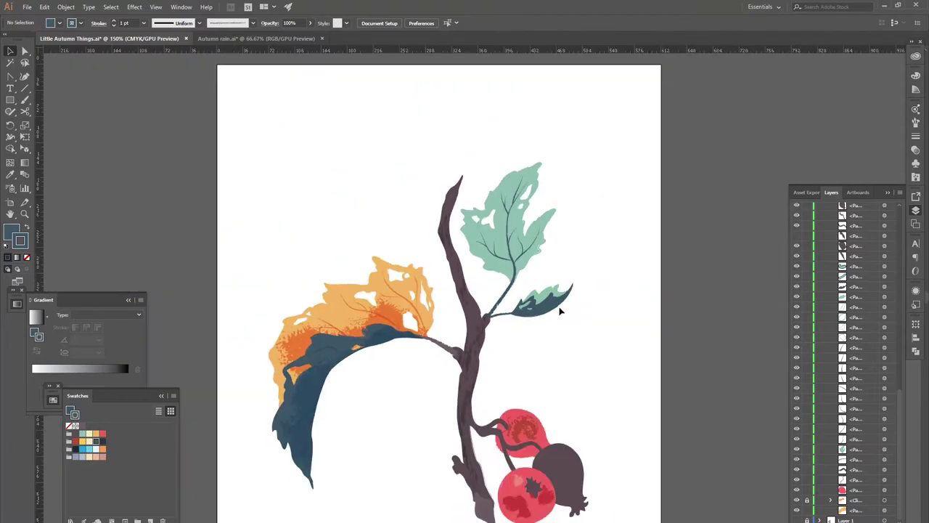
- Fill the large upper green leaf with orange
left_click(508, 218)
left_click(96, 434)
left_click(320, 197)
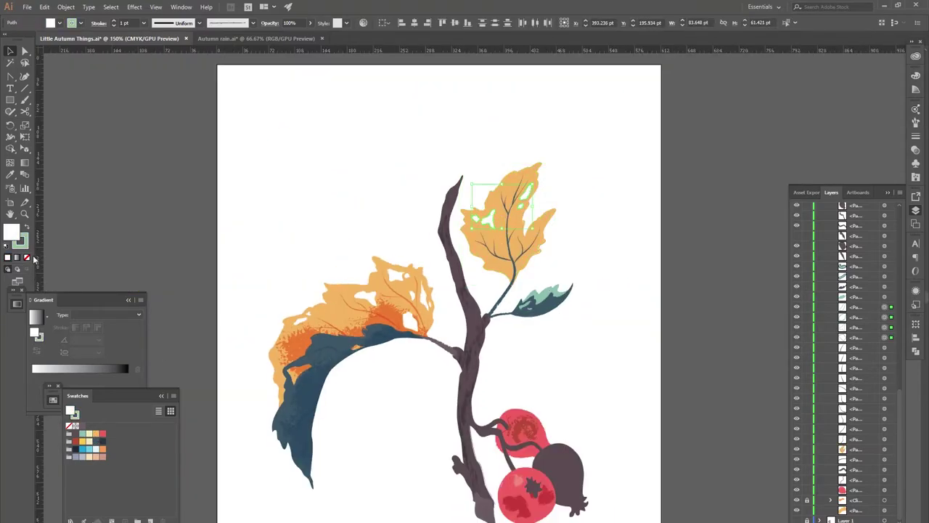
key("F6")
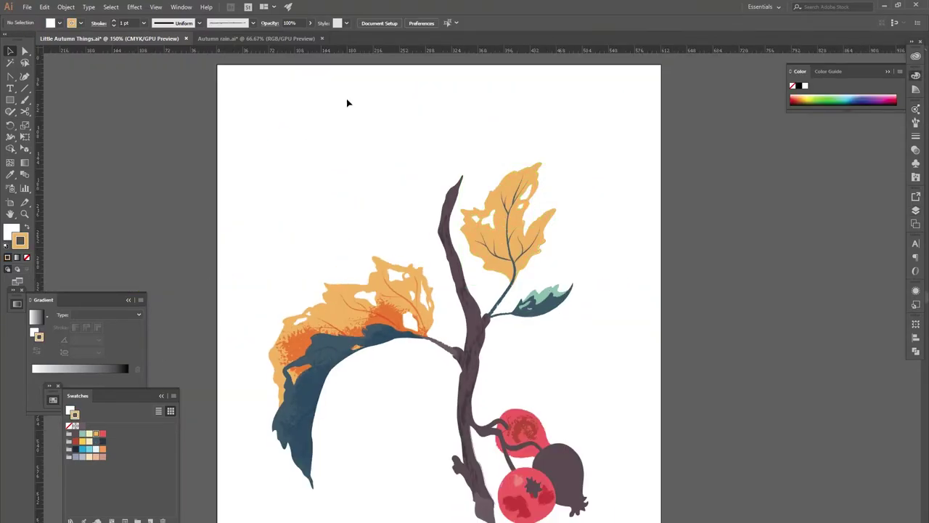
- Make the orange leaf's vein dark brown
left_click(501, 218)
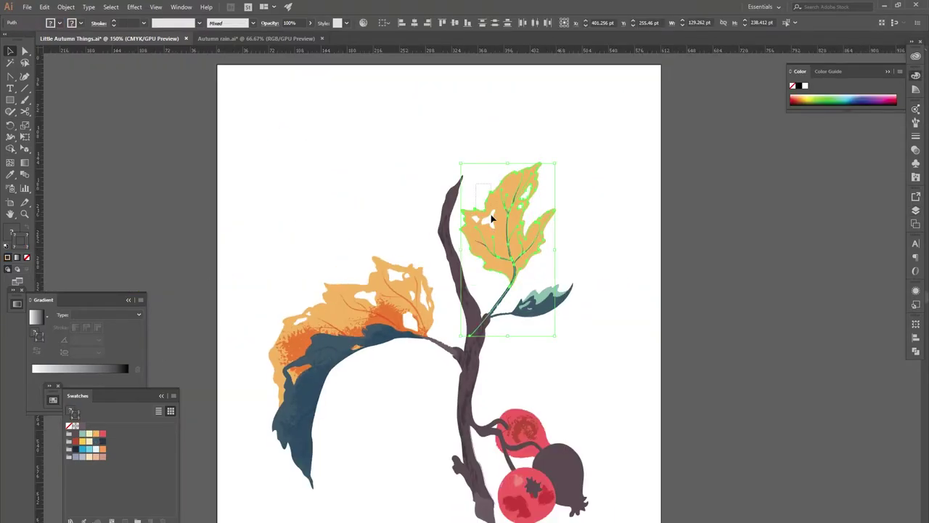
left_click(102, 451)
left_click(245, 197)
key("ctrl+z")
key("ctrl+z")
key("ctrl+shift+z")
left_click(444, 308)
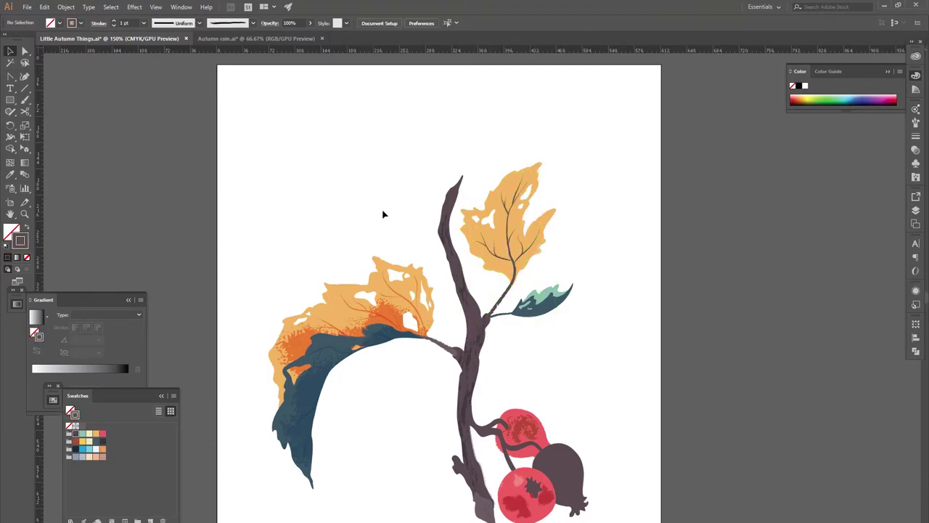
scroll(559, 394, "up", 4)
- Draw a stalk path to the lower berry and give it a rough brush
key("p")
left_click(491, 500)
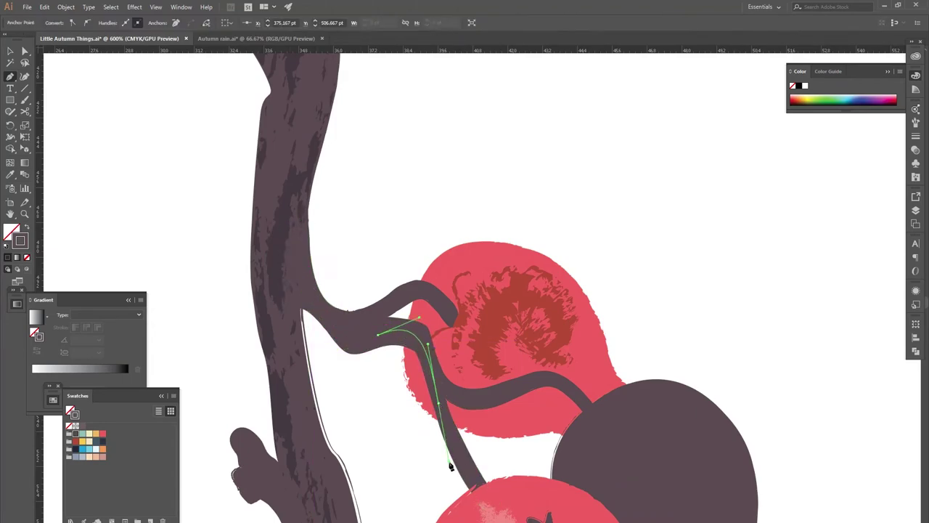
left_click(292, 281, "ctrl")
key("v")
key("F7")
left_click(252, 23)
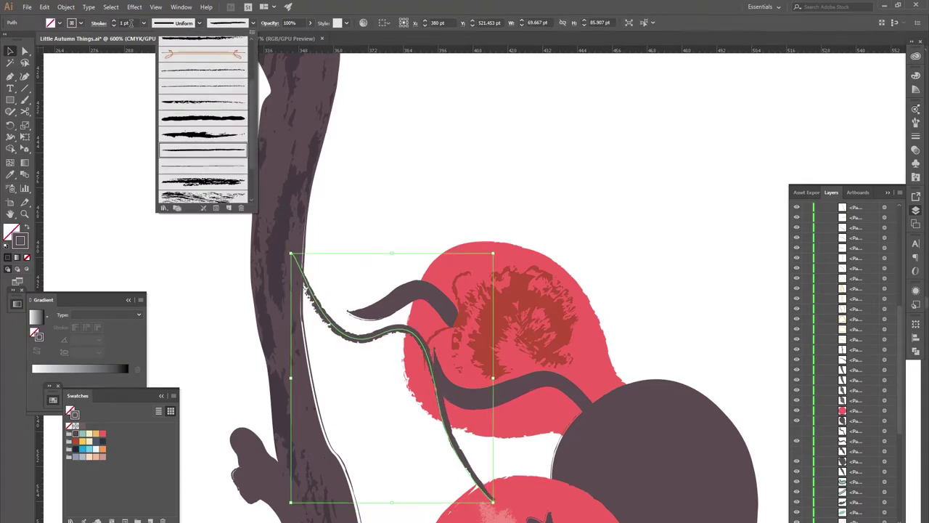
left_click(182, 166)
- Pen a curved stalk path over the upper berry
key("ctrl+minus")
left_click(529, 415)
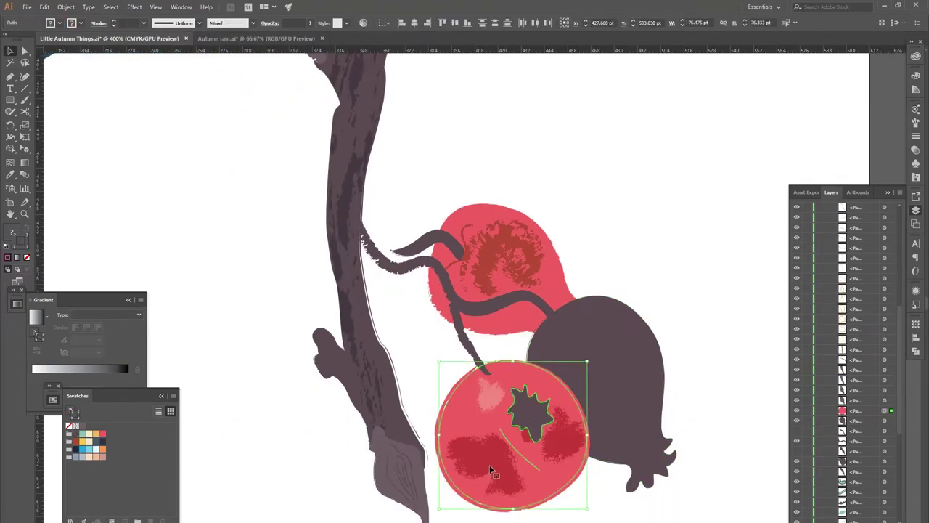
key("ctrl+shift+a")
scroll(552, 240, "up", 2)
key("p")
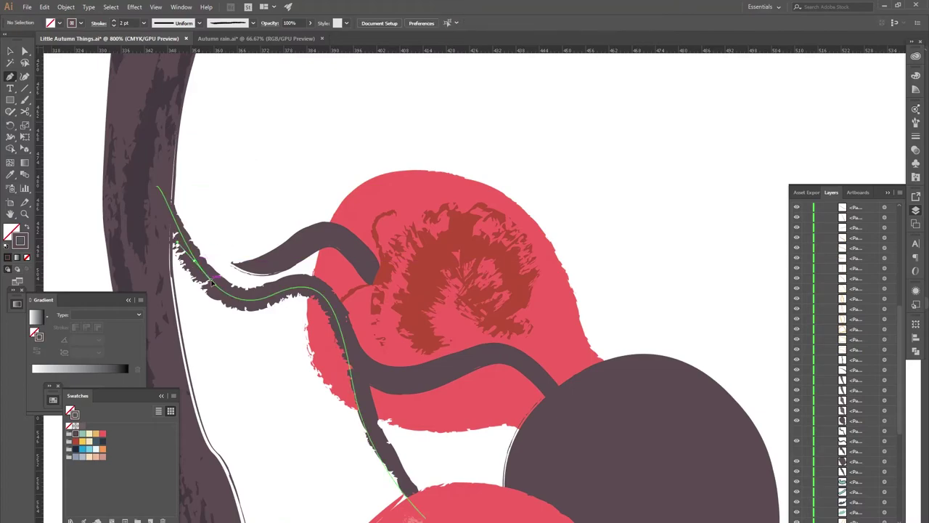
left_click(283, 253)
left_click(305, 237)
left_click_drag(378, 273, 402, 336)
key("ctrl+shift+a")
- Trace the lower stalk path, select both stalk paths, then deselect
scroll(363, 291, "down", 2)
left_click_drag(354, 312, 360, 336)
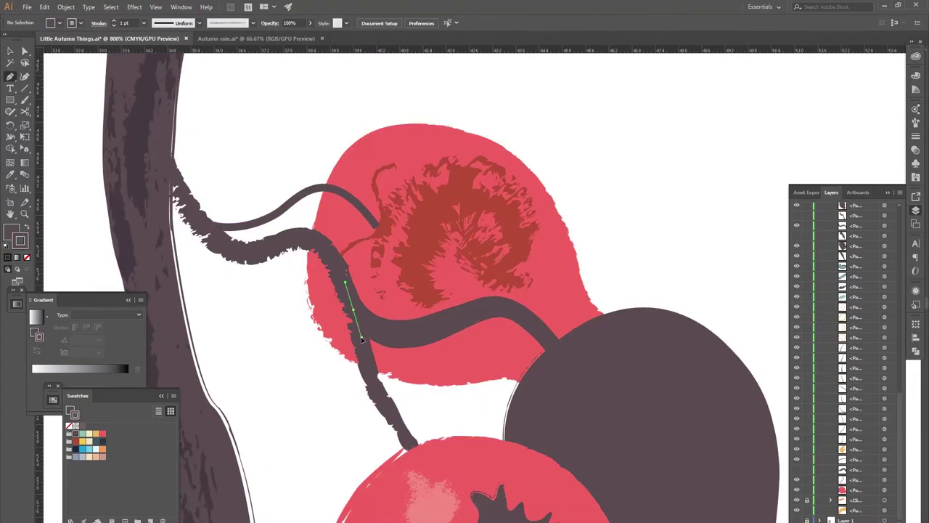
left_click_drag(463, 317, 515, 289)
left_click_drag(551, 345, 559, 356)
key("v")
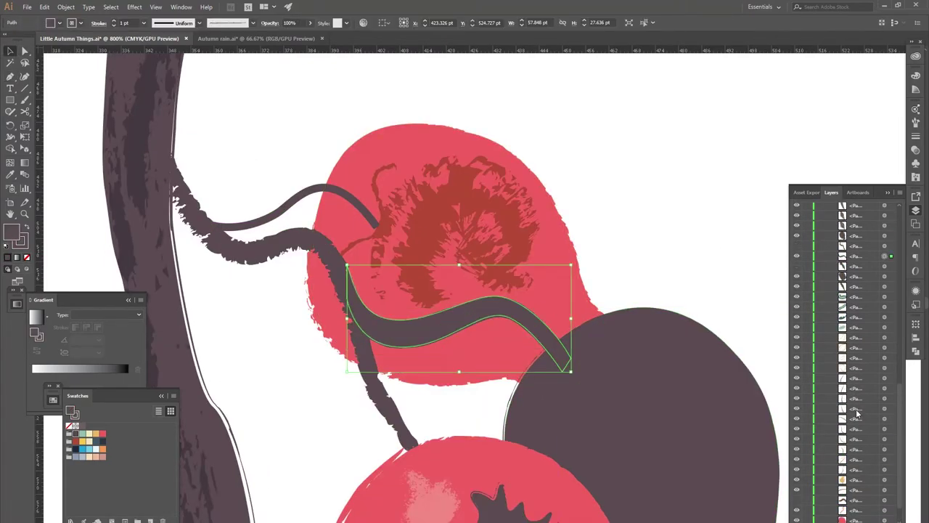
left_click(305, 197, "shift")
scroll(276, 414, "down", 5)
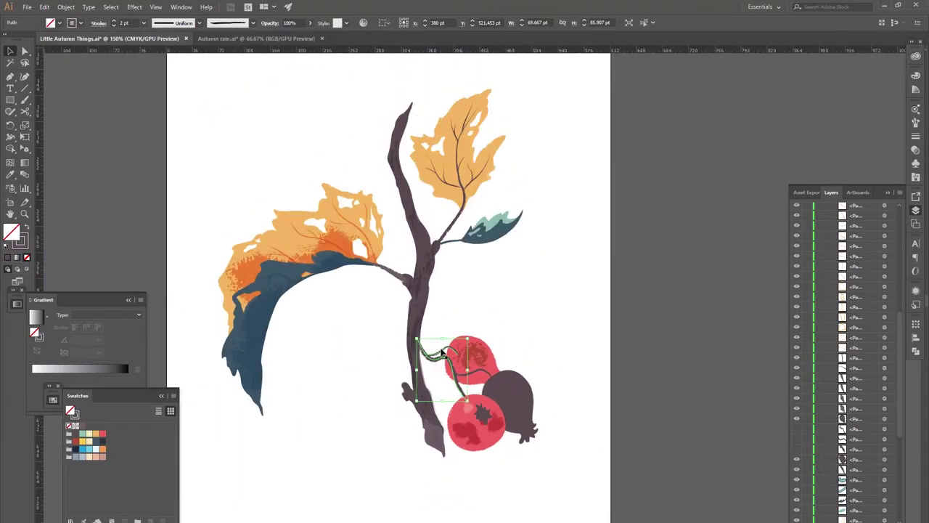
key("ctrl+shift+a")
scroll(436, 377, "down", 1)
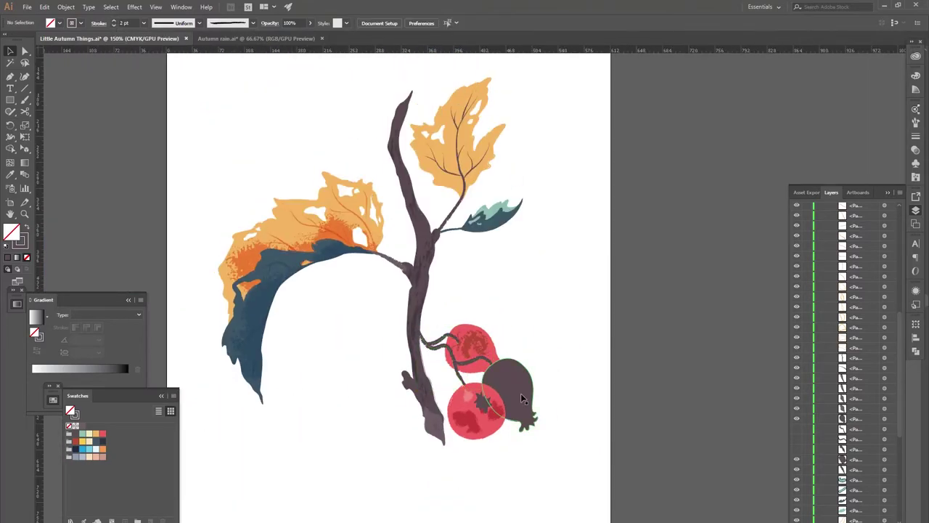
- Apply the blotchy scatter brush to a path on the upper leaf and thin it
scroll(540, 315, "up", 5)
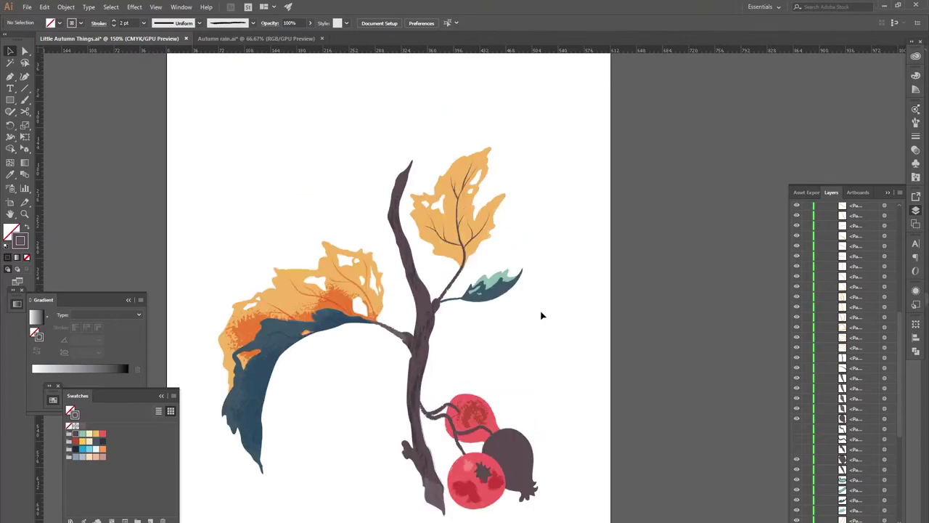
scroll(540, 315, "up", 3)
key("v")
left_click(465, 305)
left_click(253, 22)
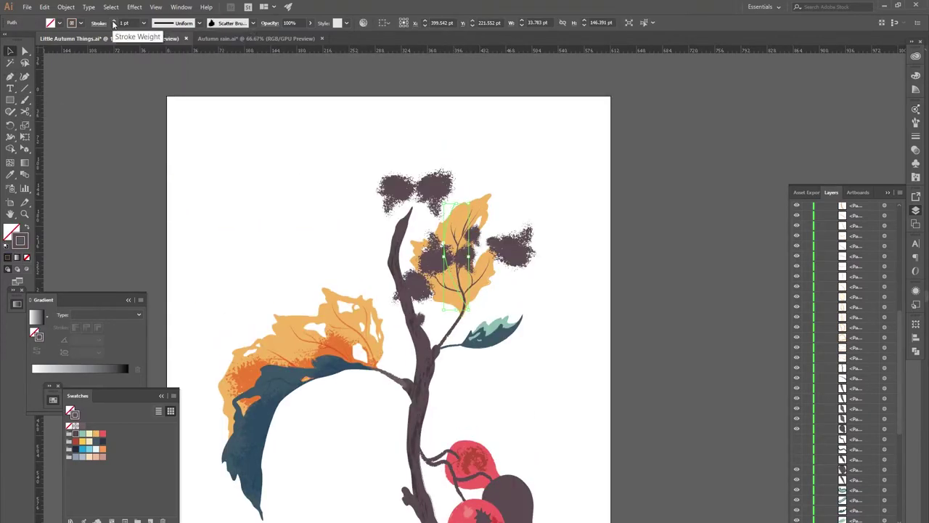
left_click(204, 146)
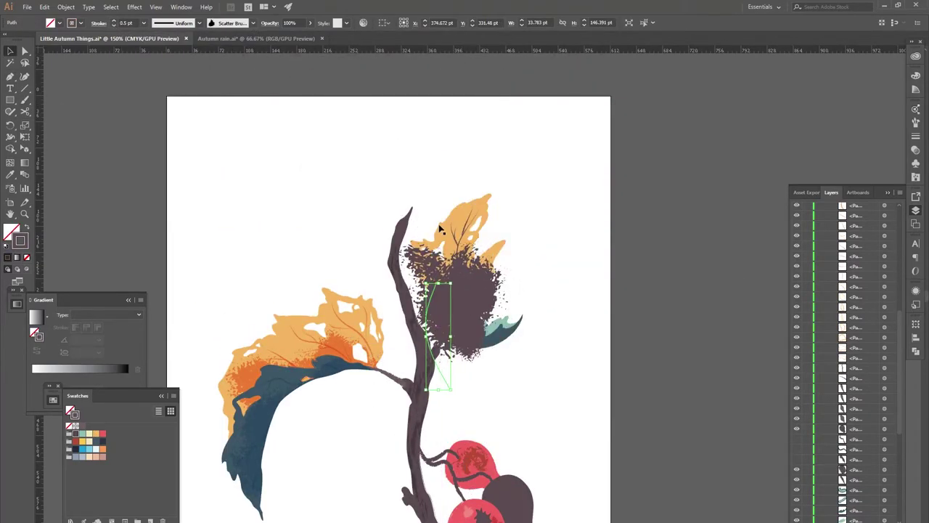
- Clip the texture inside the upper leaf and recolour it in Isolation Mode
left_click(444, 231, "shift")
key("ctrl+shift+bracketright")
right_click(448, 334)
left_click(484, 434)
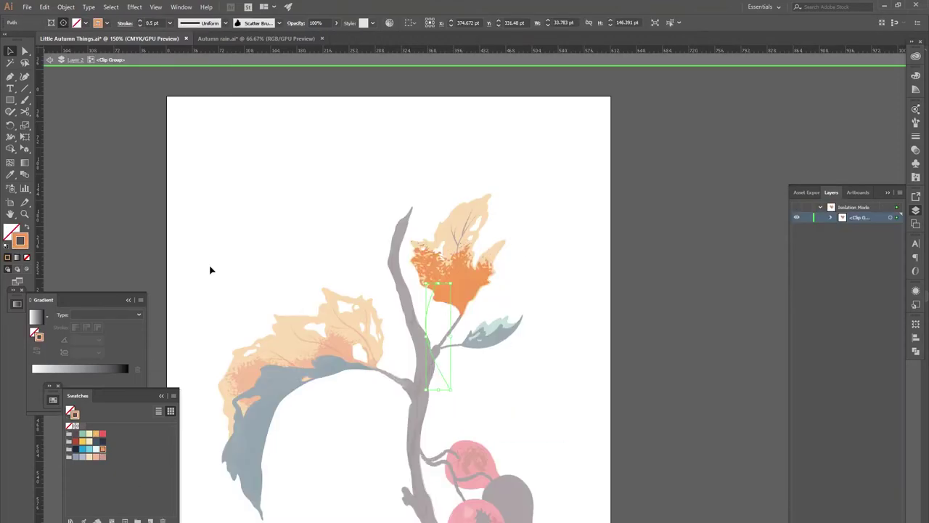
double_click(448, 273)
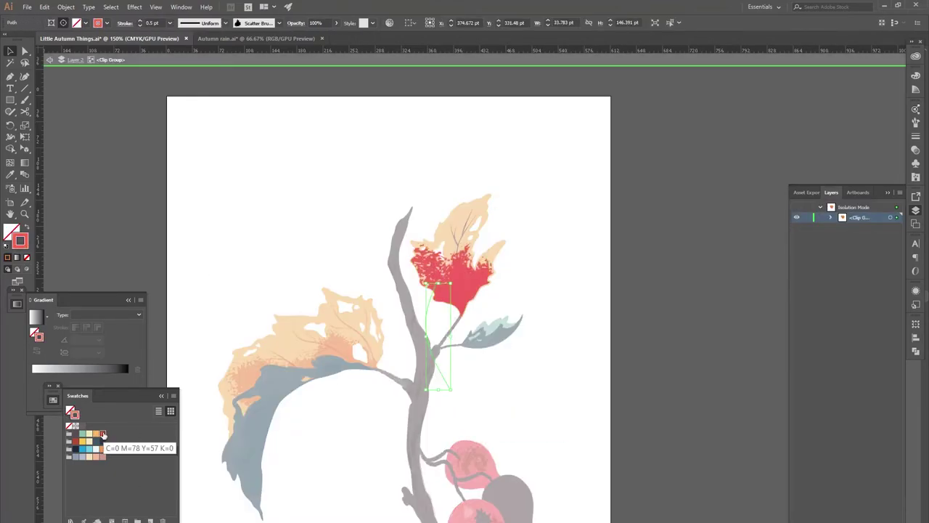
left_click(296, 22)
key("Escape")
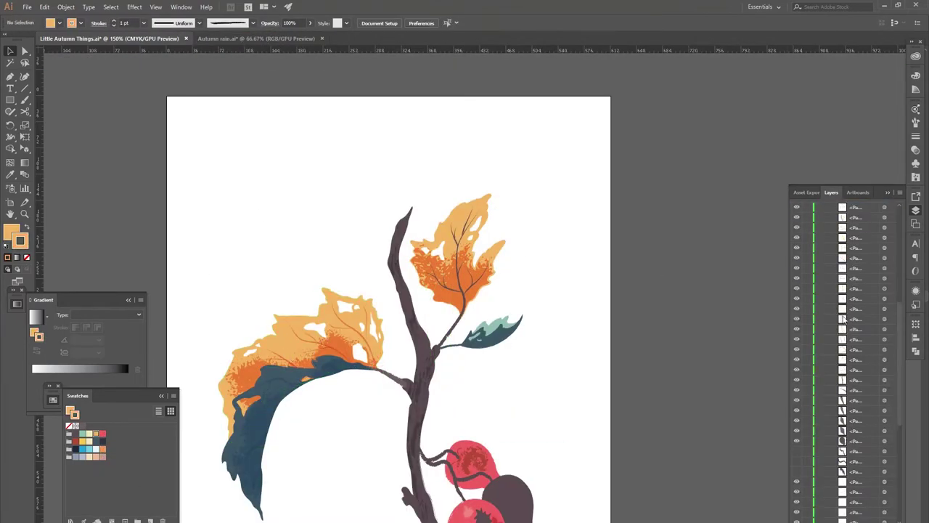
- Inspect the left leaf group and toggle a leaf texture's visibility
left_click(298, 353)
double_click(350, 347)
double_click(257, 220)
left_click(356, 342)
scroll(842, 363, "down", 3)
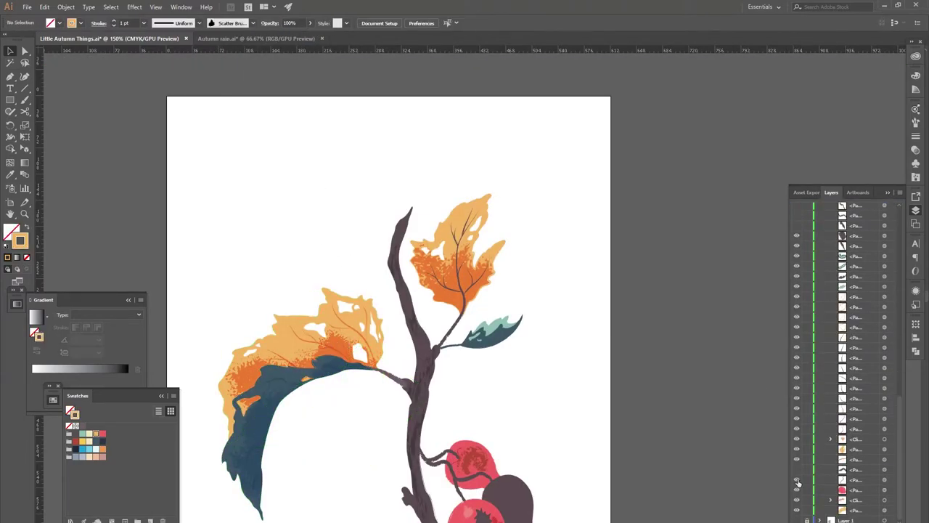
left_click(796, 499)
- Inspect the upper leaf group and compare the texture change before and after
double_click(463, 297)
double_click(264, 286)
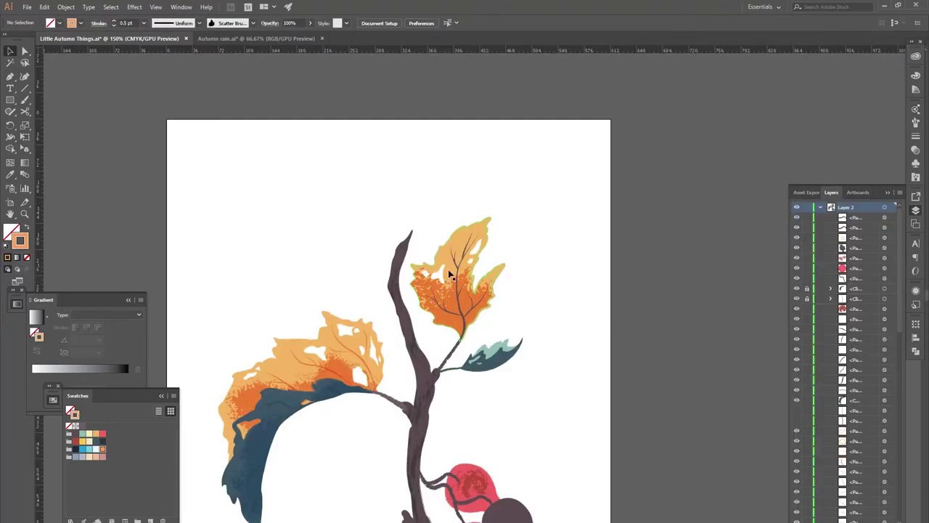
left_click(447, 273)
double_click(456, 305)
double_click(542, 291)
left_click(445, 296)
key("ctrl+z")
key("ctrl+shift+z")
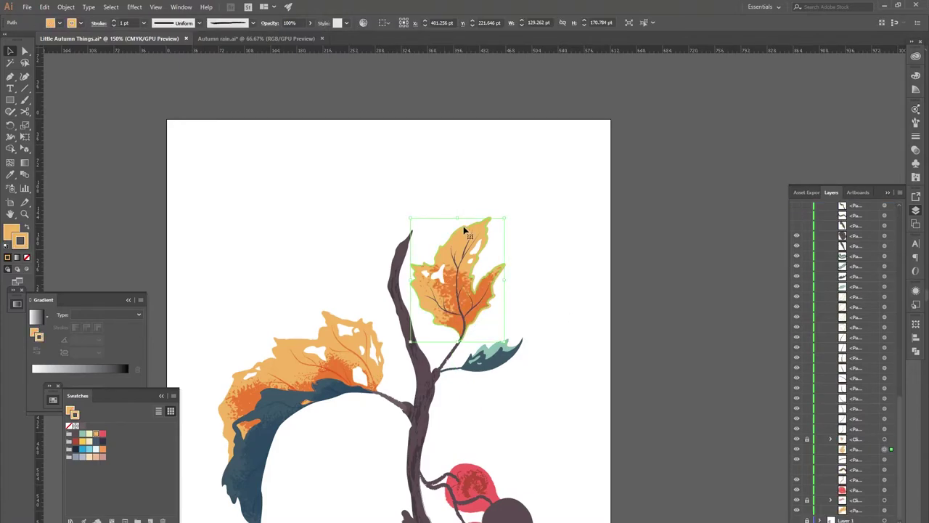
left_click(276, 136)
- Paint a brush stroke over the teal leaf with the blotchy scatter texture, deleting the orange blob
scroll(348, 299, "down", 1)
scroll(508, 327, "up", 2, "alt")
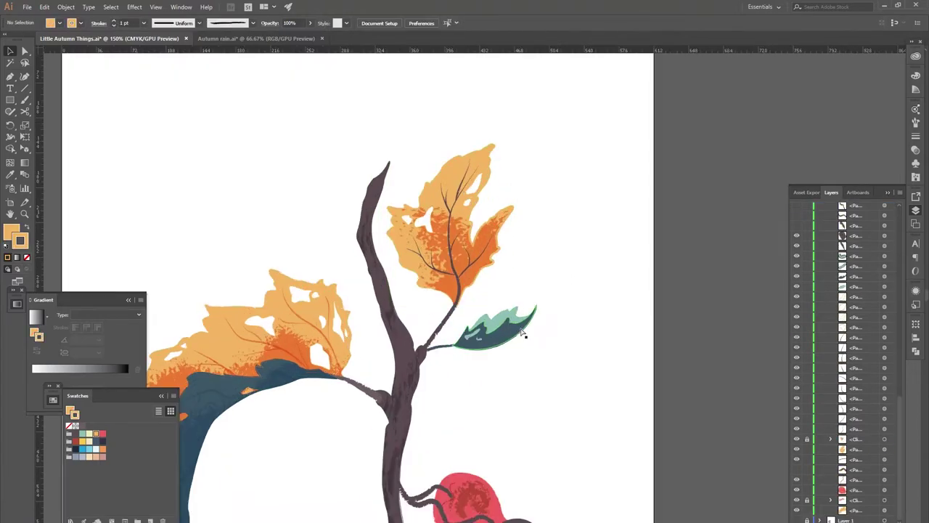
key("b")
left_click_drag(452, 373, 612, 249)
left_click(254, 23)
left_click(166, 76)
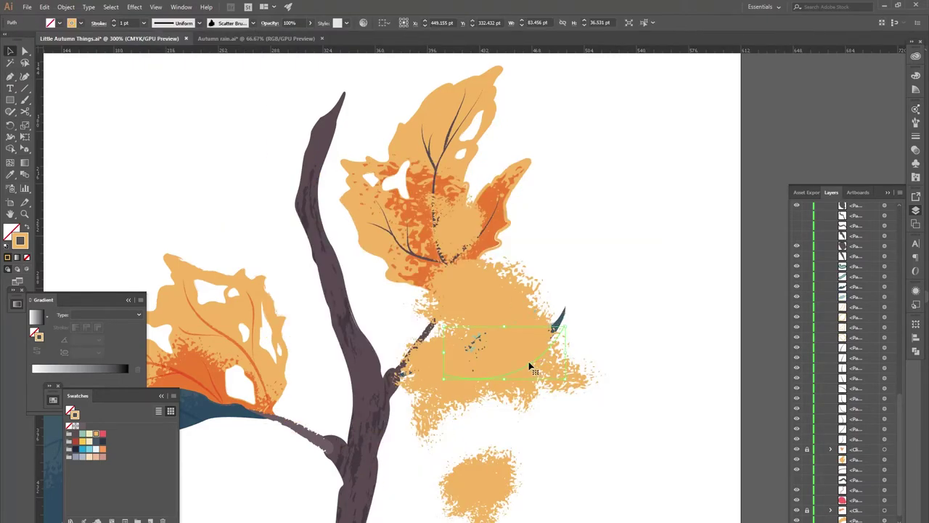
mouse_move(533, 363)
left_mouse_down()
mouse_move(415, 409)
mouse_move(528, 383)
mouse_move(522, 391)
left_mouse_up()
key("ctrl+equal")
key("ctrl+equal")
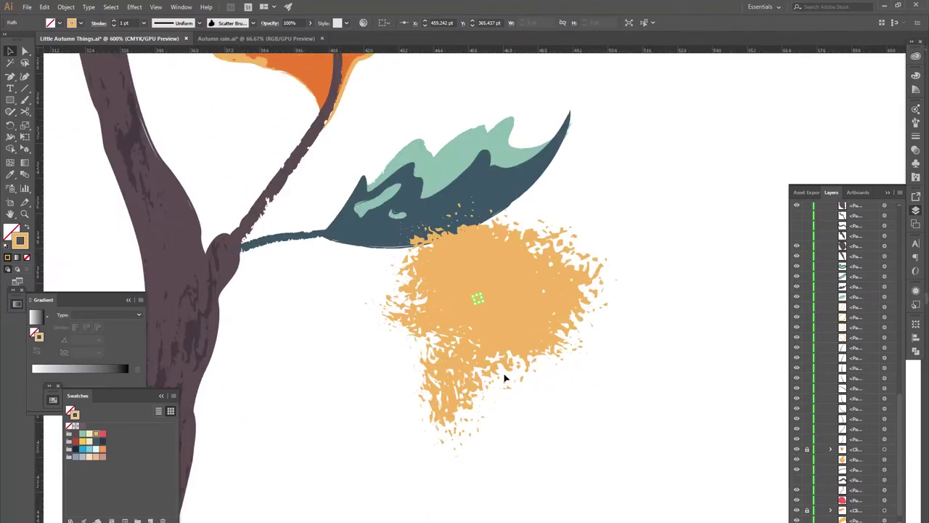
key("Delete")
- Apply the blotchy texture to the small path, then stretch and rotate it across the teal leaf
left_click(483, 297)
left_click(253, 22)
key("ctrl+minus")
key("ctrl+minus")
key("ctrl+minus")
left_click_drag(517, 293, 508, 336)
key("ctrl+equal")
key("ctrl+equal")
mouse_move(522, 291)
left_mouse_down()
mouse_move(325, 421)
mouse_move(392, 468)
left_mouse_up()
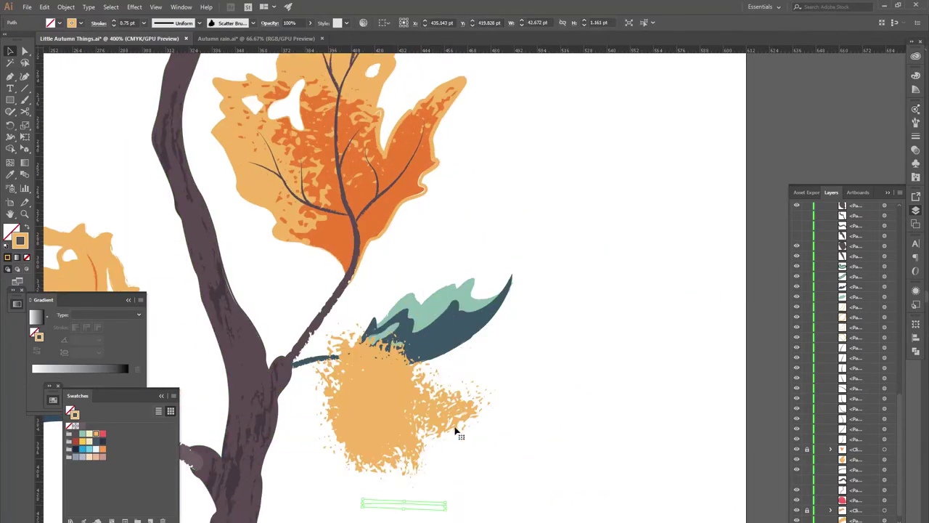
mouse_move(421, 501)
left_mouse_down()
mouse_move(557, 353)
mouse_move(384, 317)
left_mouse_up()
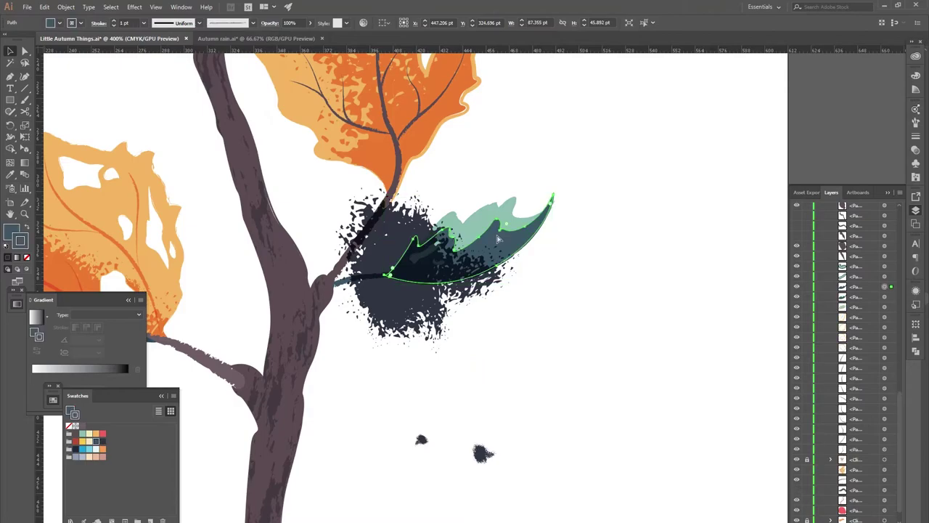
- Clip the navy texture blob inside the teal leaf with Make Clipping Mask
right_click(375, 311)
left_click(403, 415)
double_click(435, 369)
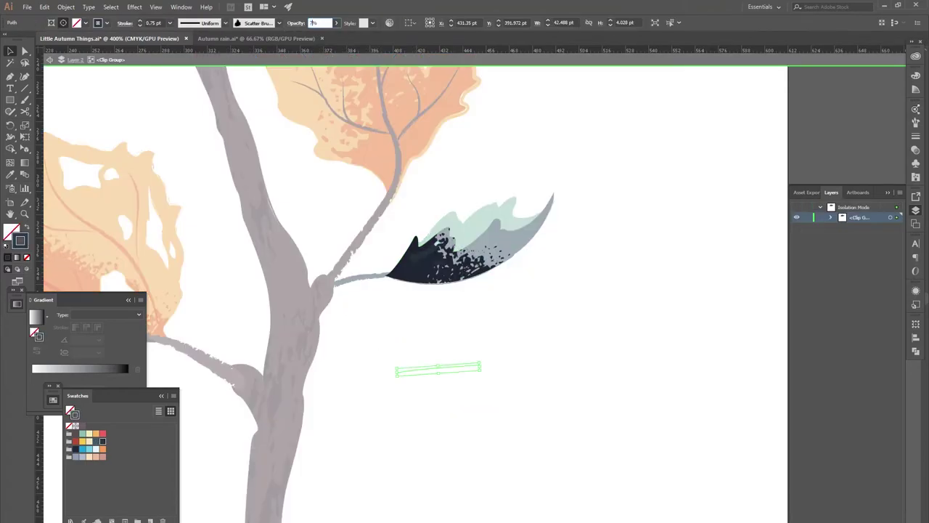
double_click(456, 268)
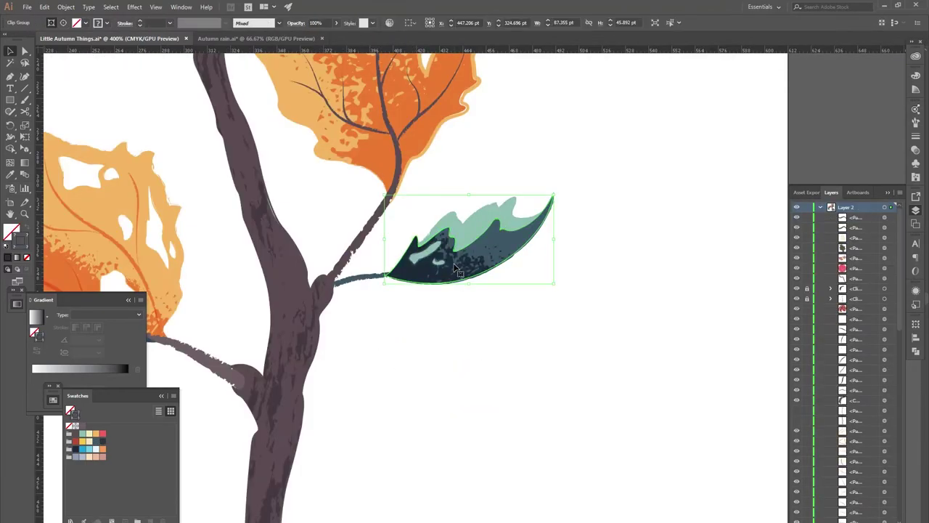
left_click(490, 314)
- Give a second path the blotchy scatter texture, thin its stroke, and set 40% opacity
scroll(513, 324, "down", 2)
scroll(479, 312, "up", 2)
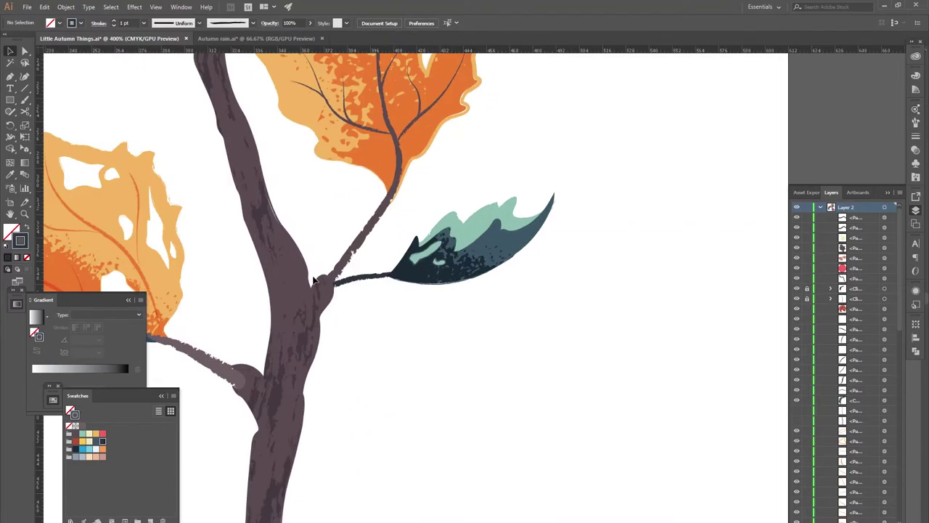
left_click(253, 22)
left_click(211, 182)
left_click(114, 26)
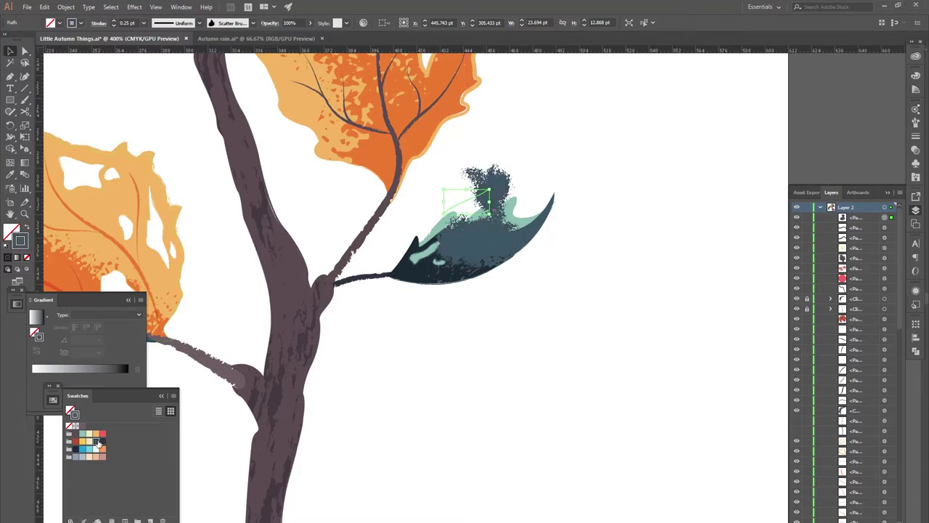
left_click(270, 22)
type("40")
key("Return")
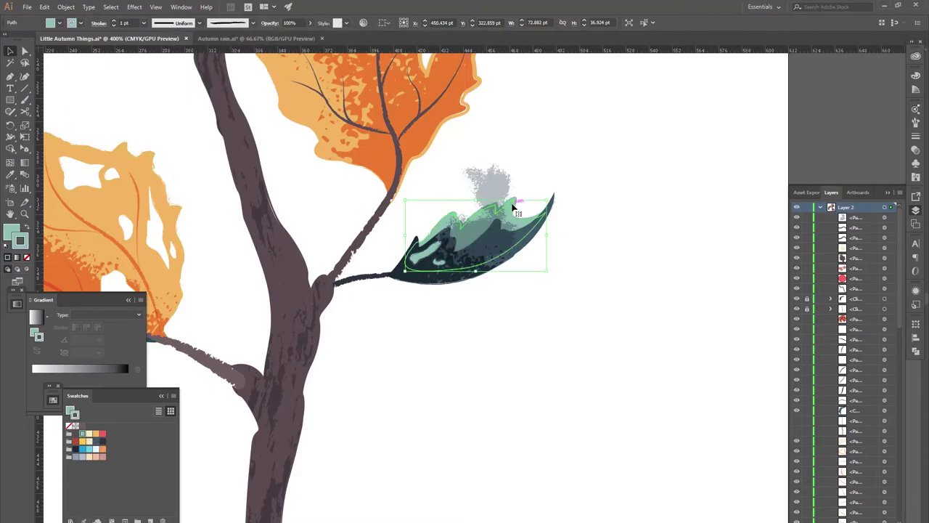
- Clip the pale 40% blob inside the teal leaf and reposition it within the leaf
right_click(497, 184)
left_click(535, 297)
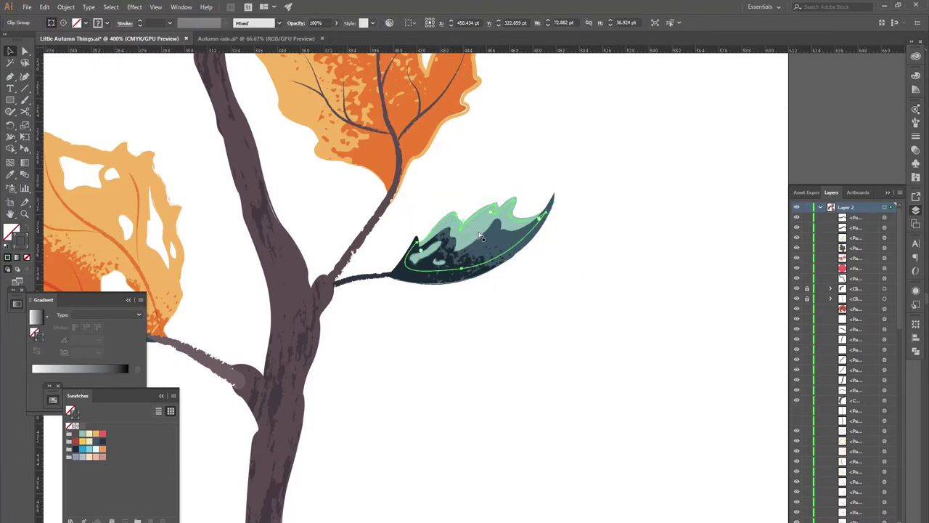
double_click(479, 234)
double_click(501, 178)
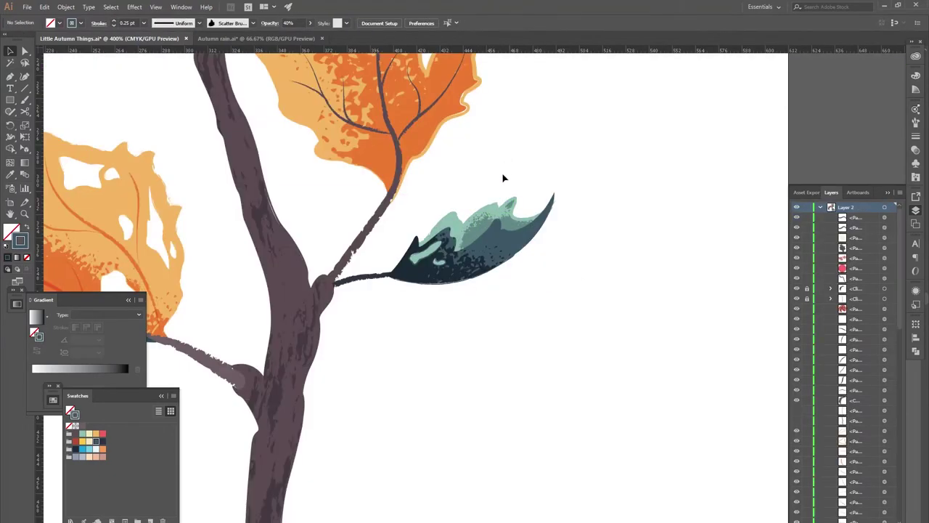
left_click(472, 244)
double_click(471, 244)
left_click_drag(469, 246, 522, 236)
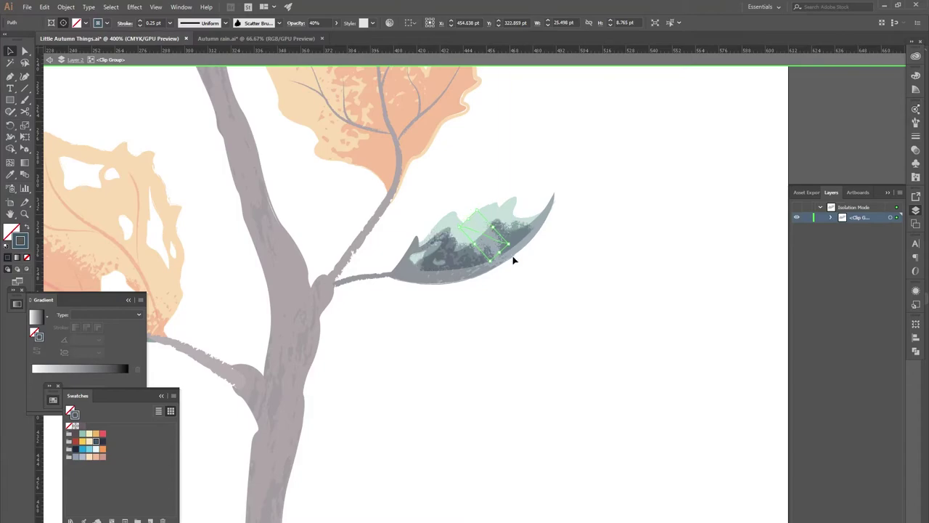
double_click(513, 260)
- Re-inspect the clipped teal leaf group and bring up the shape-combining options
double_click(508, 224)
double_click(496, 155)
left_click(472, 243)
scroll(873, 363, "down", 3)
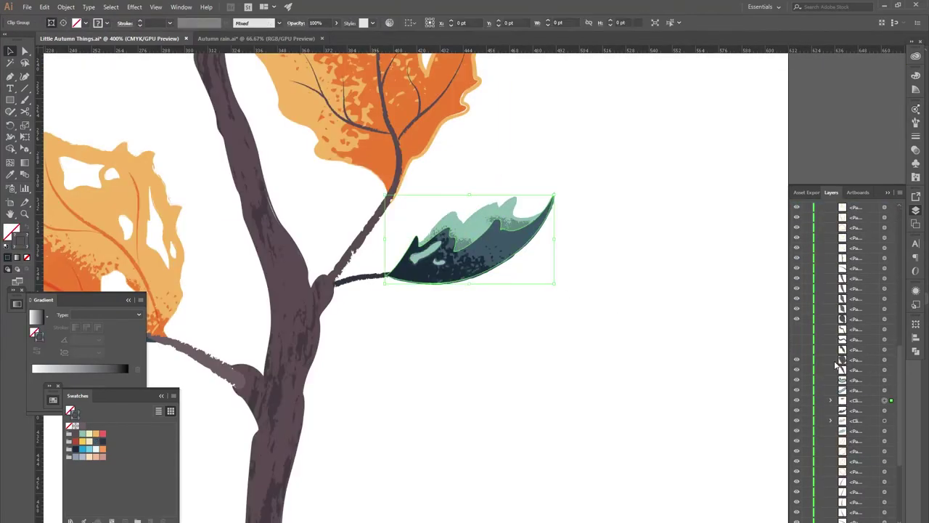
left_click(916, 351)
left_click(571, 312)
left_click(487, 263)
left_click(476, 352)
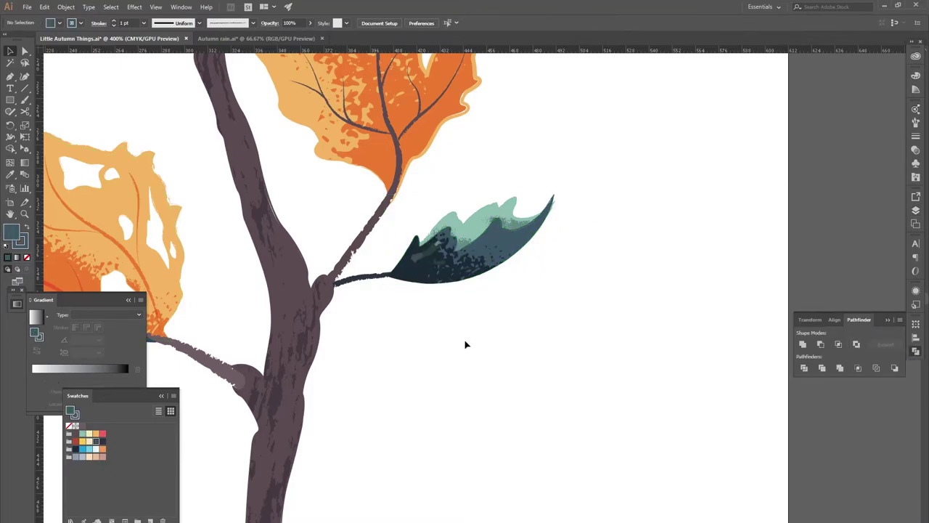
- Select the upper orange leaf, with the layers list shown again
scroll(426, 239, "up", 3)
left_click(423, 240)
left_click(617, 233)
left_click(916, 210)
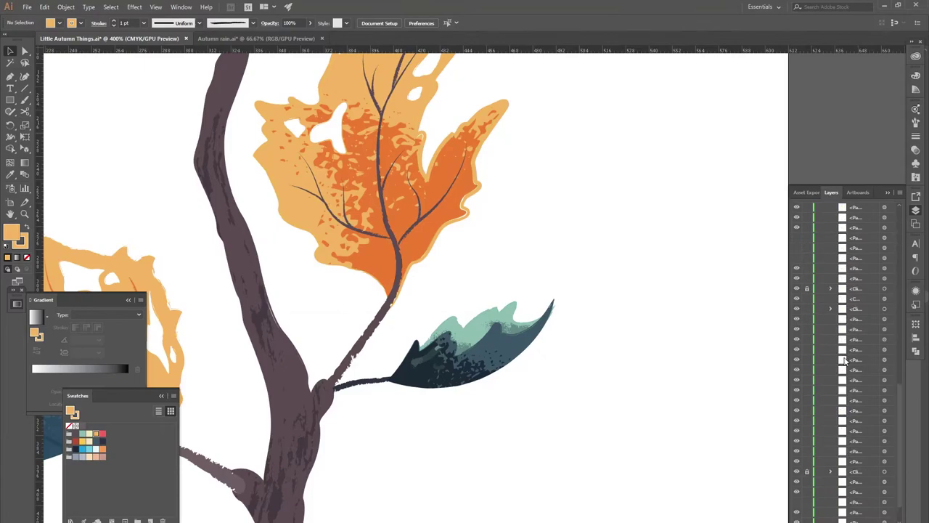
left_click(400, 190)
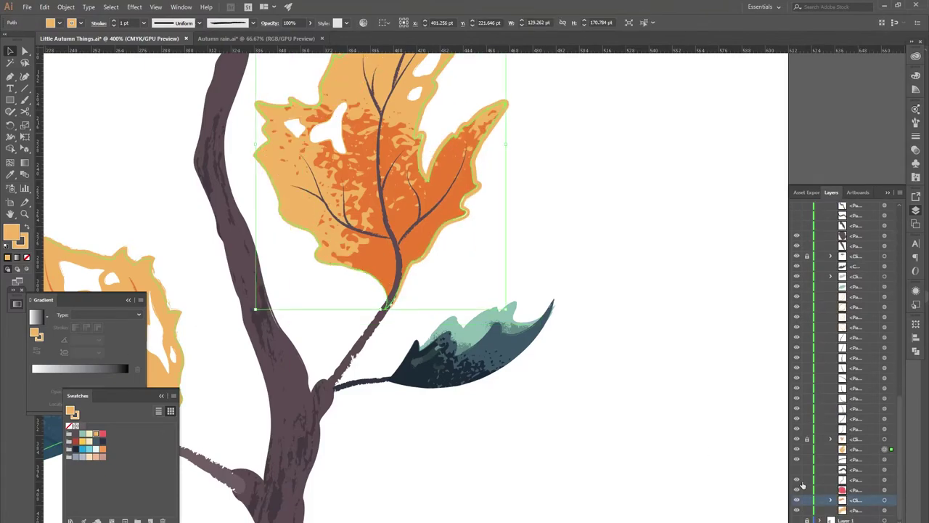
left_click(692, 410)
left_click(363, 191)
scroll(559, 256, "up", 1)
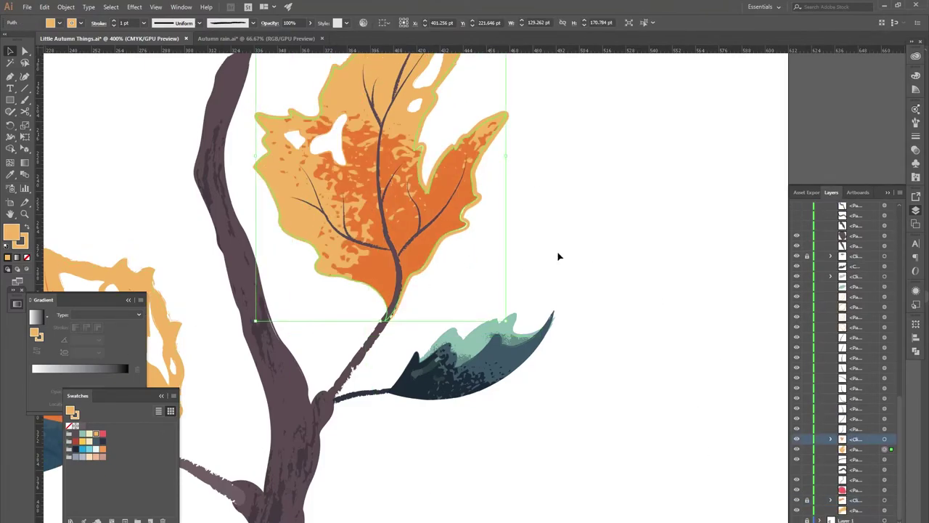
- Apply a textured scatter brush to the leaf's texture stroke in isolation mode, then exit isolation
double_click(398, 212)
left_click(24, 245)
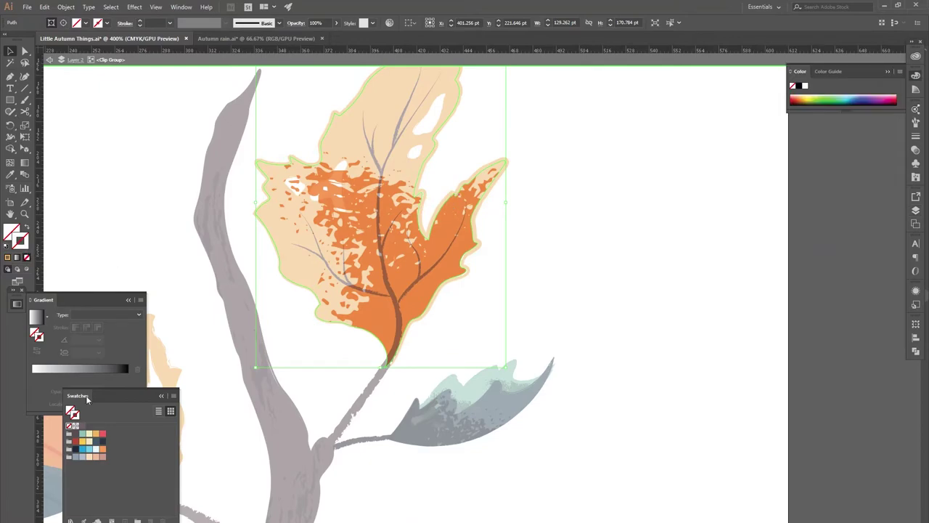
left_click(272, 23)
left_click(228, 151)
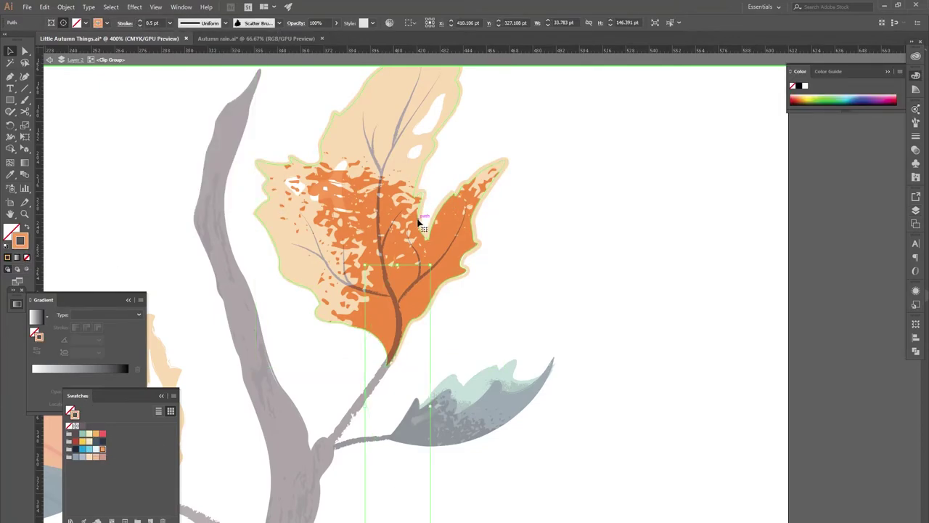
double_click(113, 204)
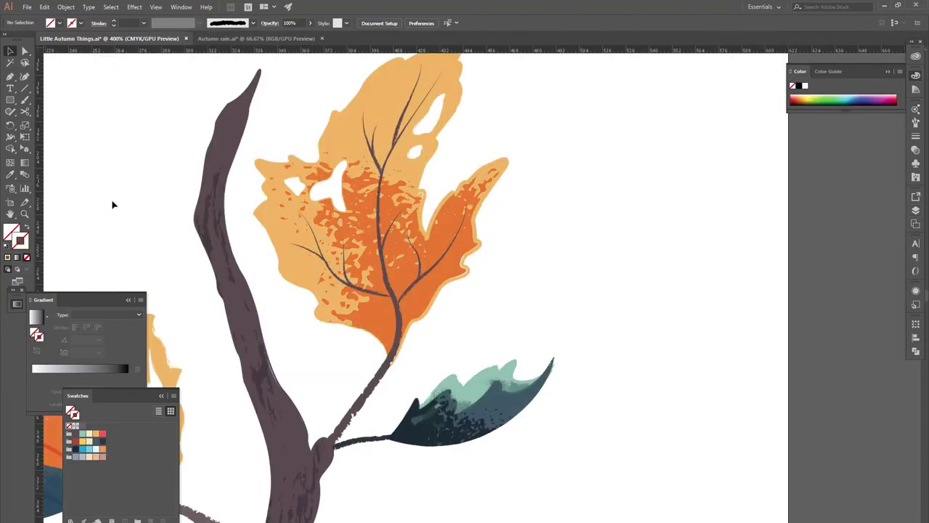
left_click(915, 210)
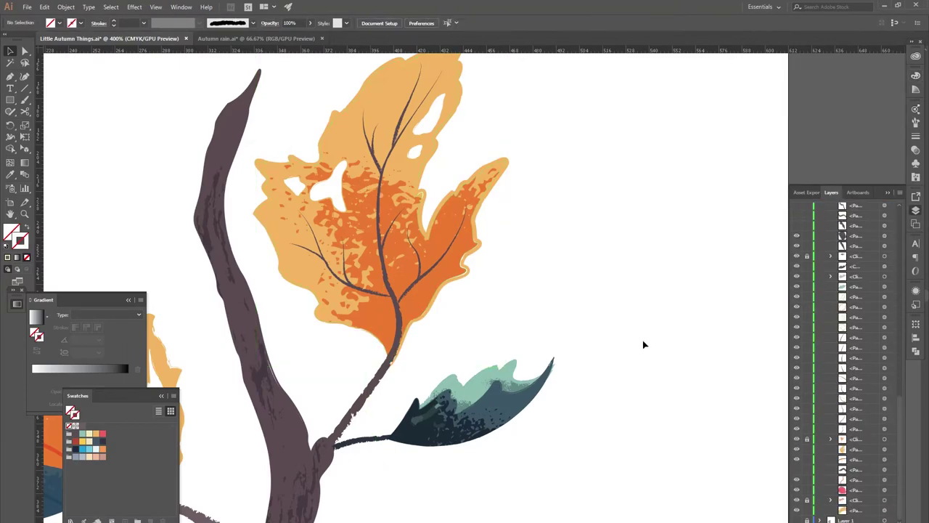
- Zoom to 200%, give the stroke over the dark berry a scatter brush, rotate it, and colour it dark
key("ctrl+1")
key("ctrl+plus")
key("v")
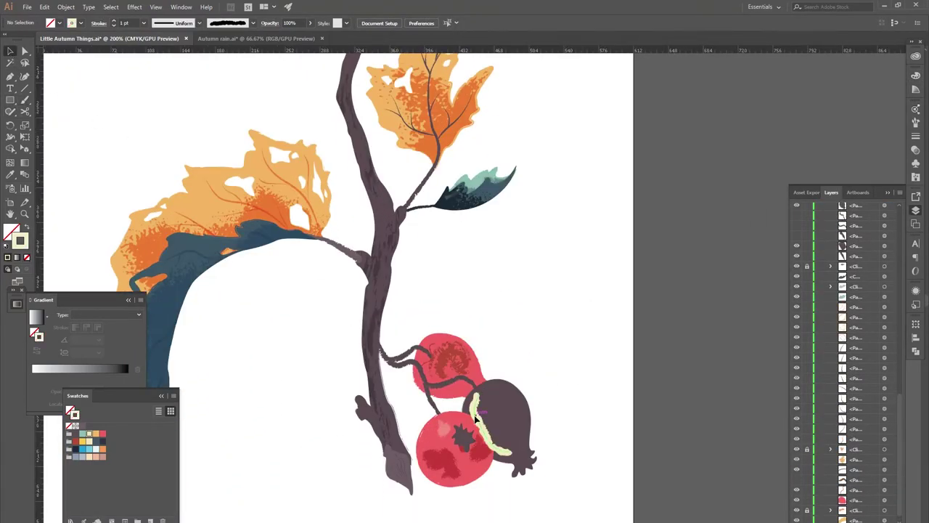
left_click(253, 23)
left_click(203, 124)
key("Escape")
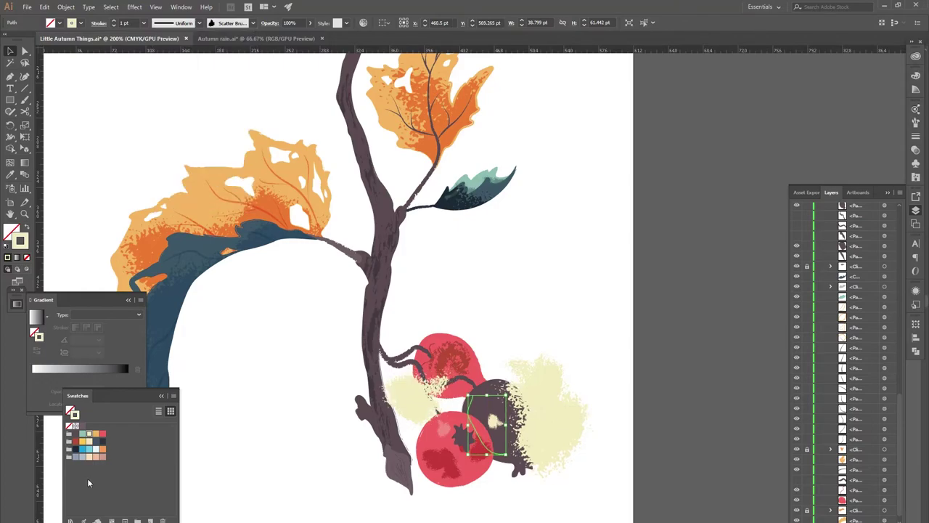
left_click(103, 457)
left_click_drag(466, 481, 479, 472)
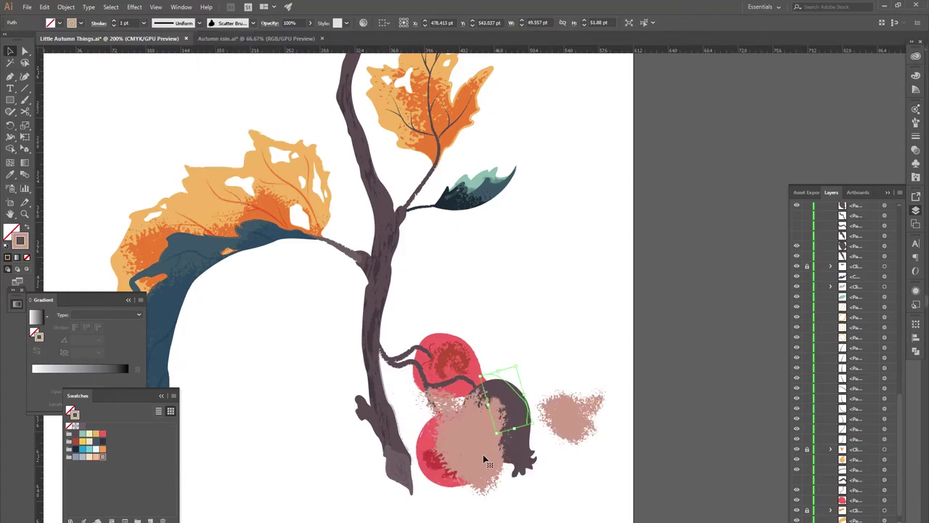
left_click(102, 441)
- Lower the texture's opacity to about 40% and clip it inside the dark berry with Ctrl+7
left_click(270, 22)
left_click(264, 38)
left_click_drag(270, 51, 241, 52)
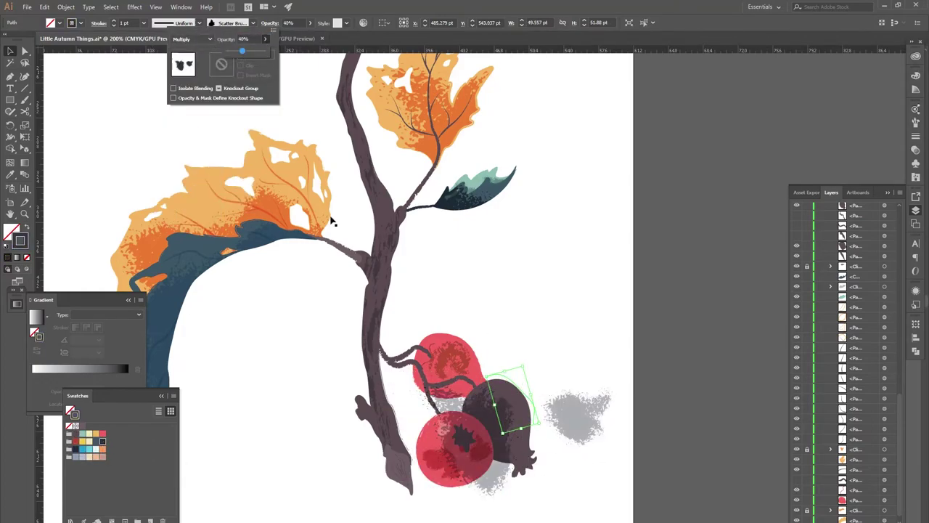
left_click(521, 400)
left_click(574, 414, "shift")
key("ctrl+7")
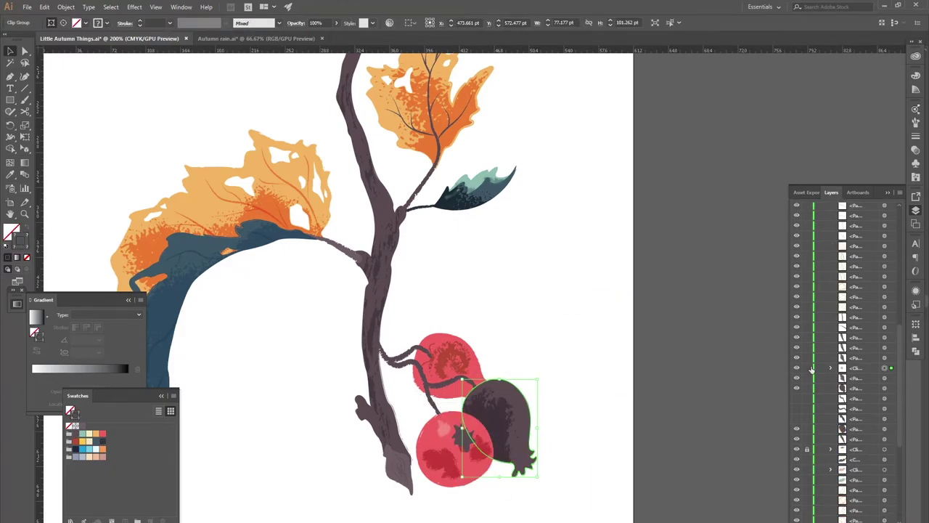
- Fill the berry orange from Swatches and check the clipped berry group
left_click(807, 368)
left_click(102, 450)
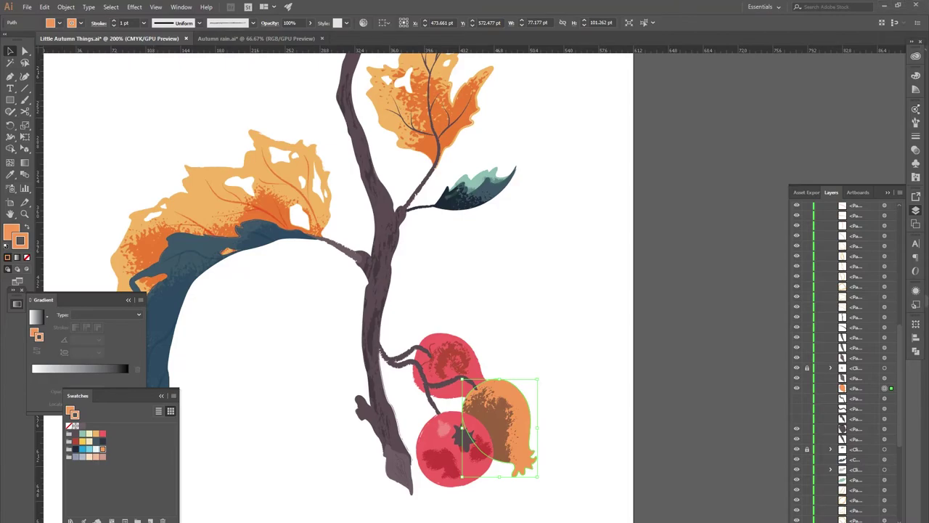
scroll(296, 430, "down", 1)
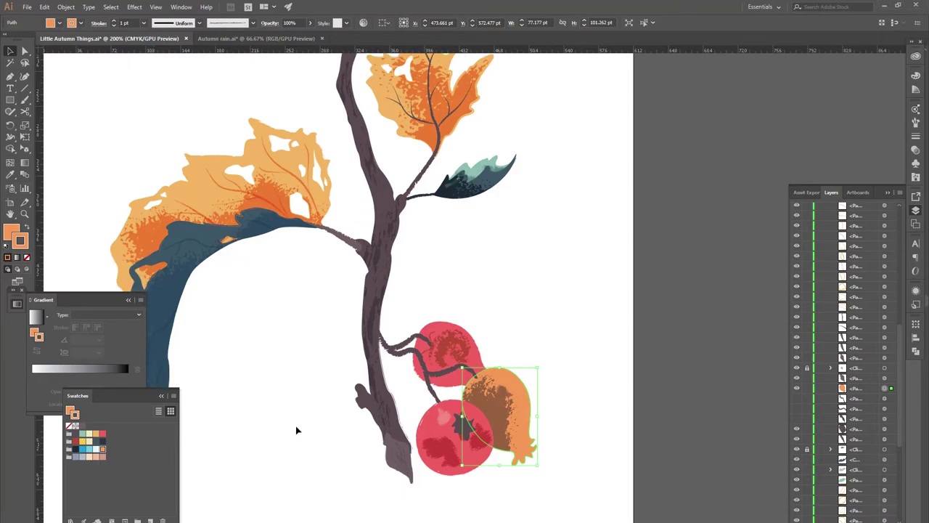
double_click(505, 403)
double_click(334, 394)
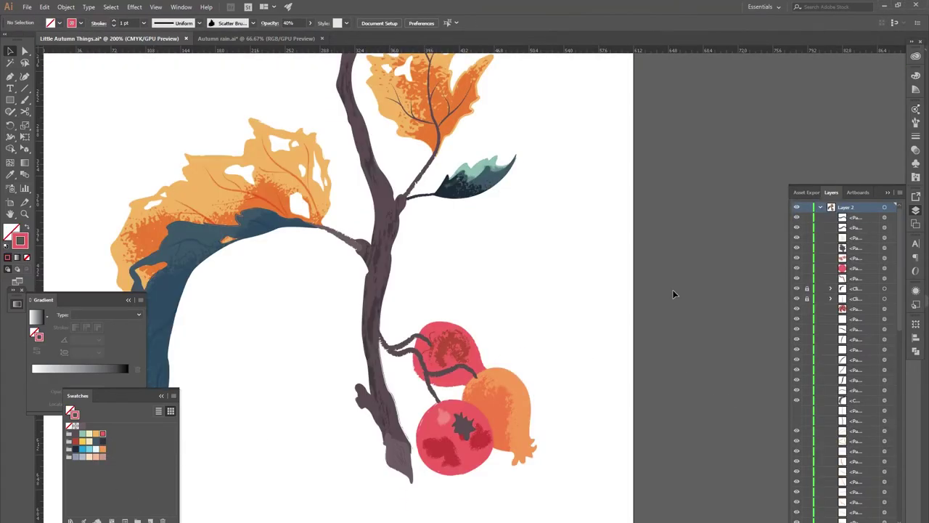
- Re-enter and exit the orange berry group to check it, then select the berry
double_click(503, 401)
left_click(82, 433)
double_click(252, 358)
double_click(508, 393)
double_click(451, 180)
left_click(501, 403)
- Clip the pink texture inside the lower red berry with Ctrl+7 and nudge its star calyx down
left_click(458, 350)
mouse_move(438, 455)
left_mouse_down()
mouse_move(476, 488)
mouse_move(486, 485)
left_mouse_up()
left_click(488, 441)
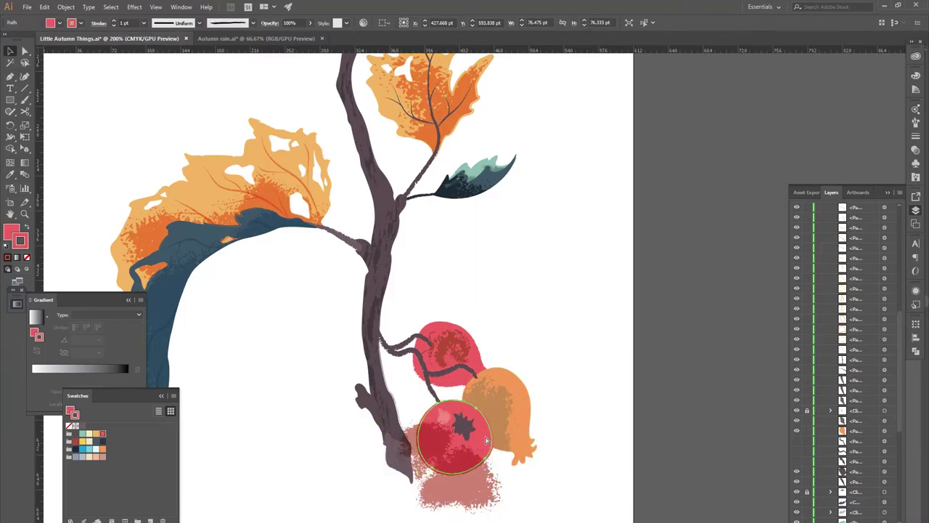
left_click(458, 493, "shift")
key("ctrl+7")
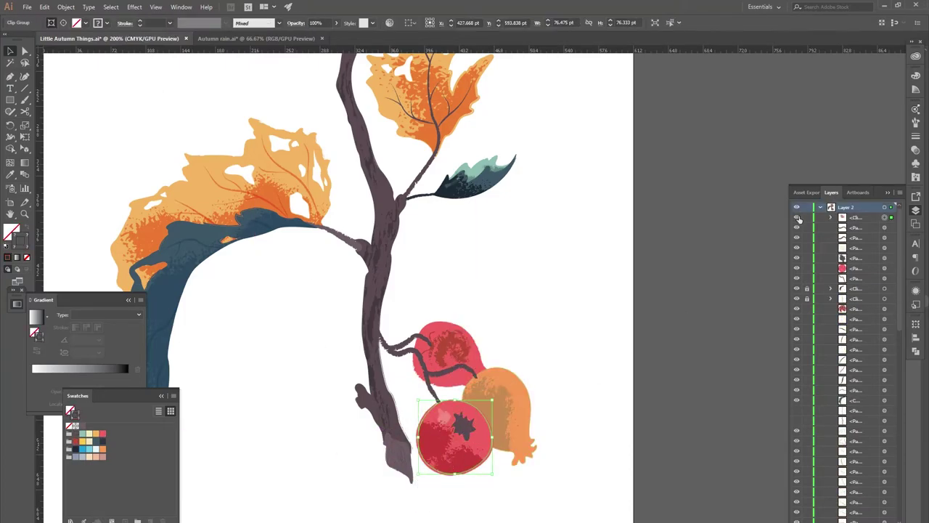
left_click(444, 443)
left_click_drag(474, 430, 479, 440)
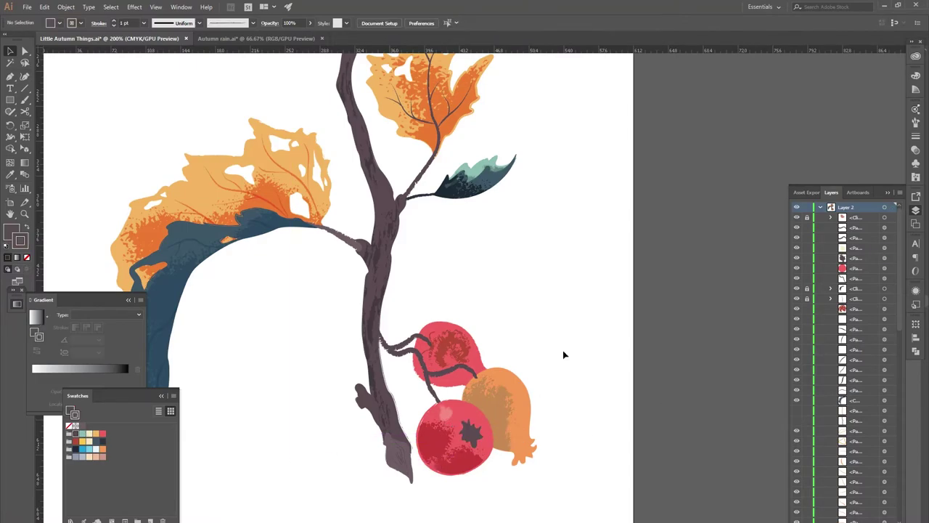
left_click(563, 350)
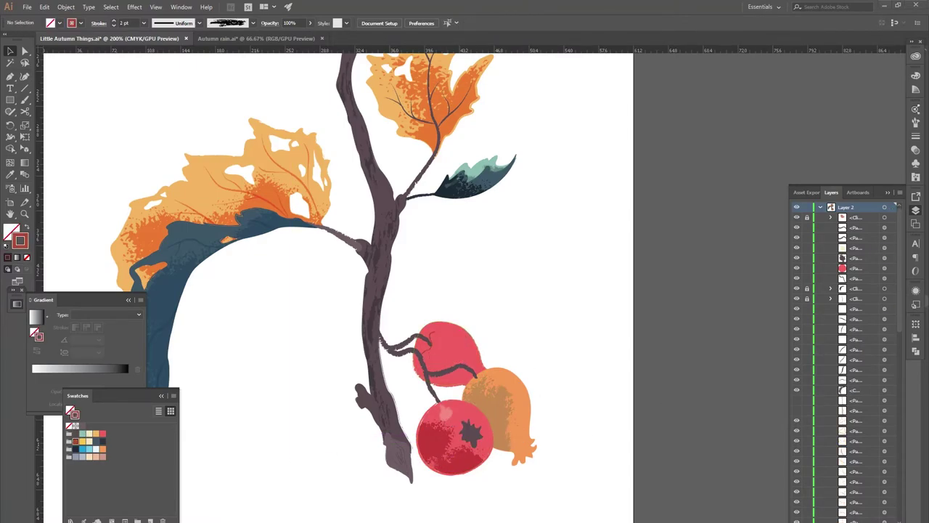
- Give the path near the berries the red splatter brush and clip it inside the top berry
left_click(476, 377)
left_click(253, 23)
left_click(185, 41)
left_click(446, 335)
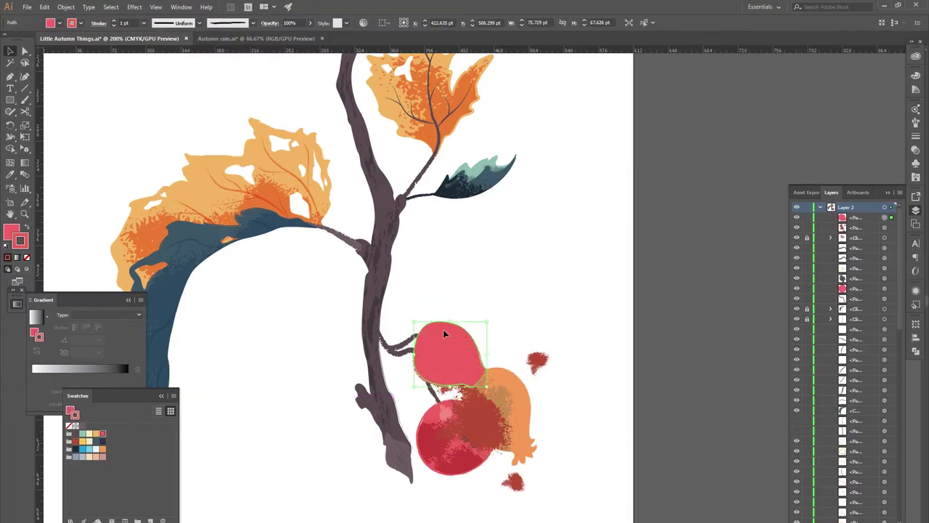
right_click(530, 374)
left_click(546, 273)
- Draw a curved Pen outline over the top berry and apply the red splatter brush to it
left_click(455, 373)
scroll(857, 418, "down", 3)
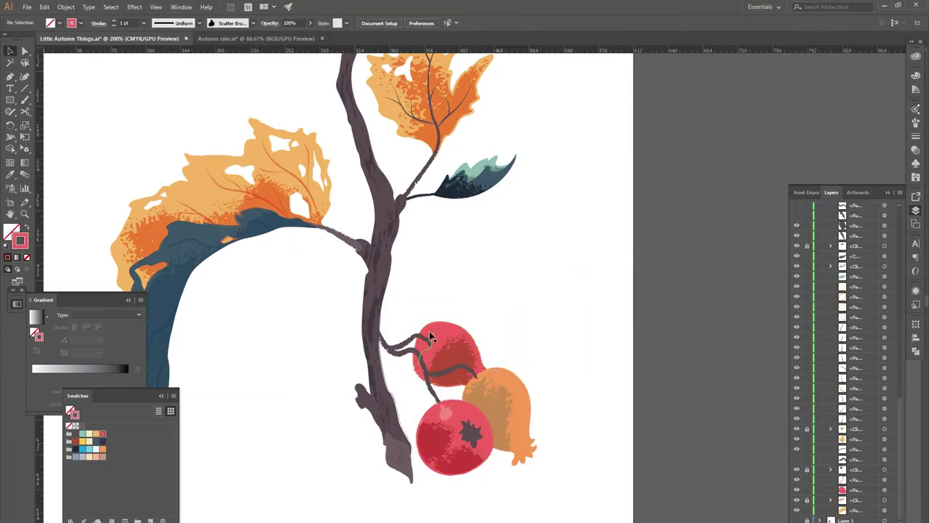
scroll(431, 336, "up", 3)
key("p")
left_click_drag(508, 253, 396, 317)
left_click_drag(485, 350, 454, 414)
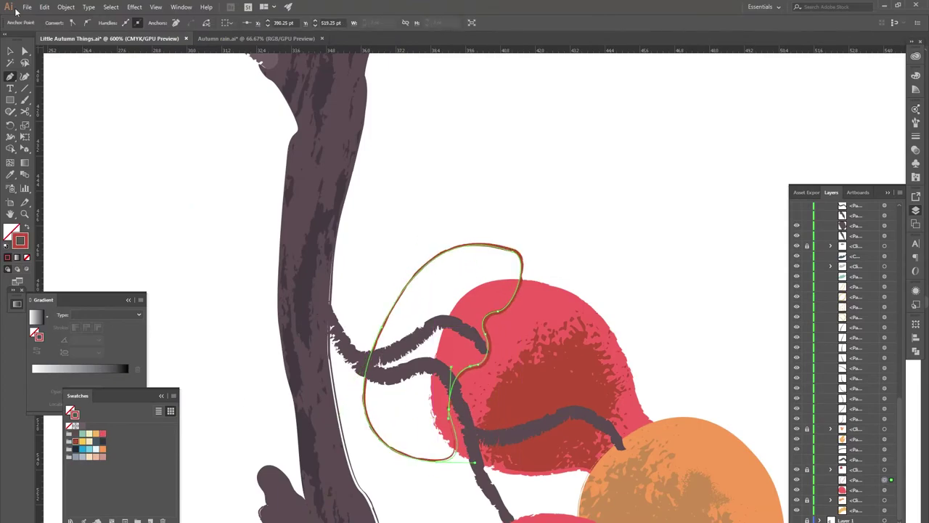
key("v")
key("ctrl+shift+a")
key("v")
left_click(240, 23)
left_click(203, 196)
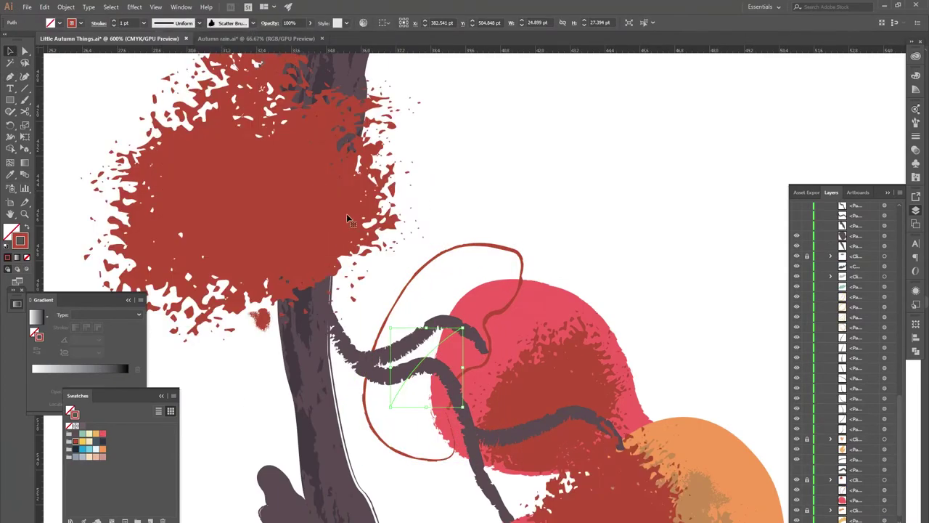
- Clip the new red splatter inside the top berry with Make Clipping Mask
left_click(500, 251)
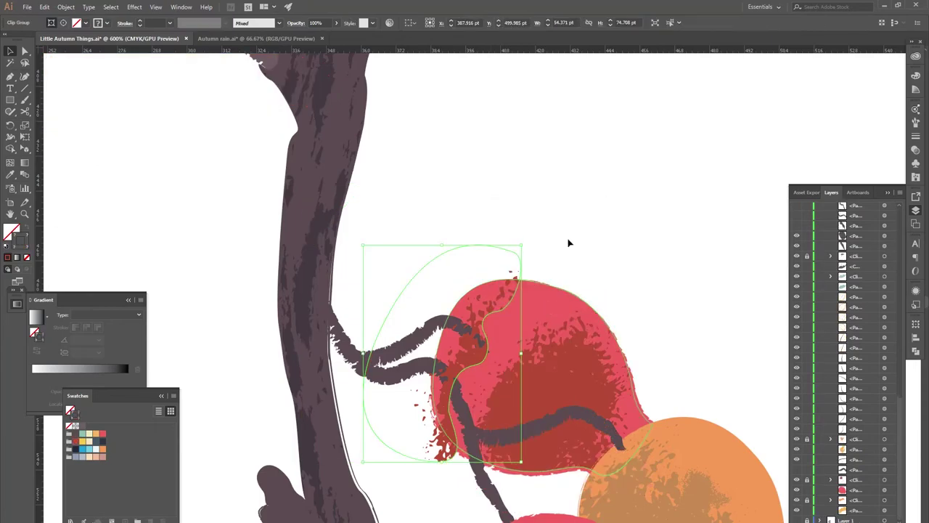
left_click(473, 292, "shift")
key("shift+m")
key("v")
right_click(543, 353)
left_click(580, 455)
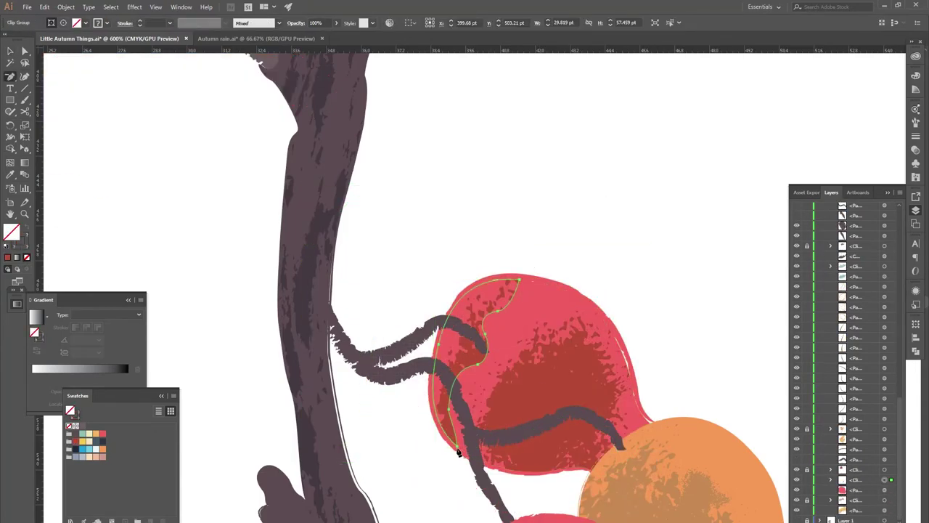
- Zoom out, deselect, and check the lower and top berry groups
key("p")
left_click(521, 282)
key("v")
key("ctrl+shift+a")
key("ctrl+minus")
key("ctrl+minus")
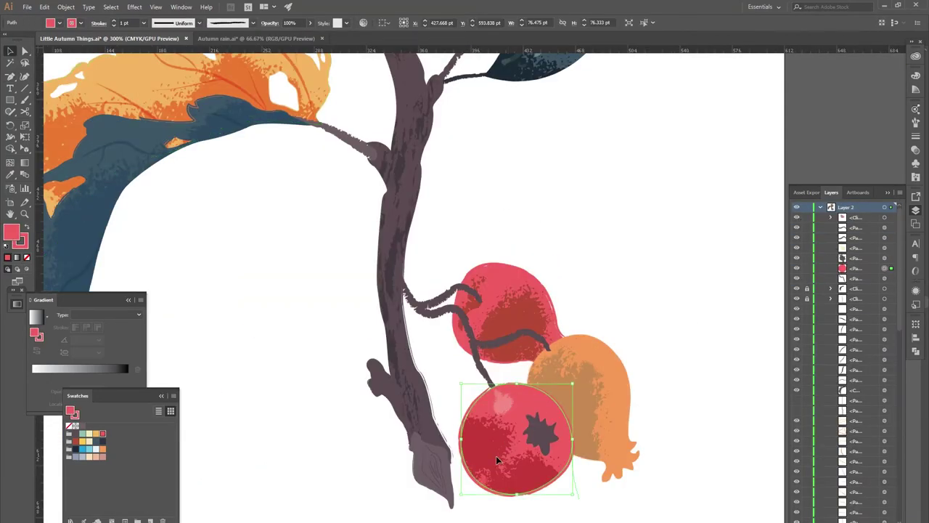
double_click(496, 456)
double_click(266, 347)
double_click(512, 316)
key("Escape")
- In the top berry's group, make the texture teal with Soft Light blending, duplicate it, and exit isolation
double_click(508, 305)
left_click(97, 447)
left_click(295, 22)
left_click(221, 38)
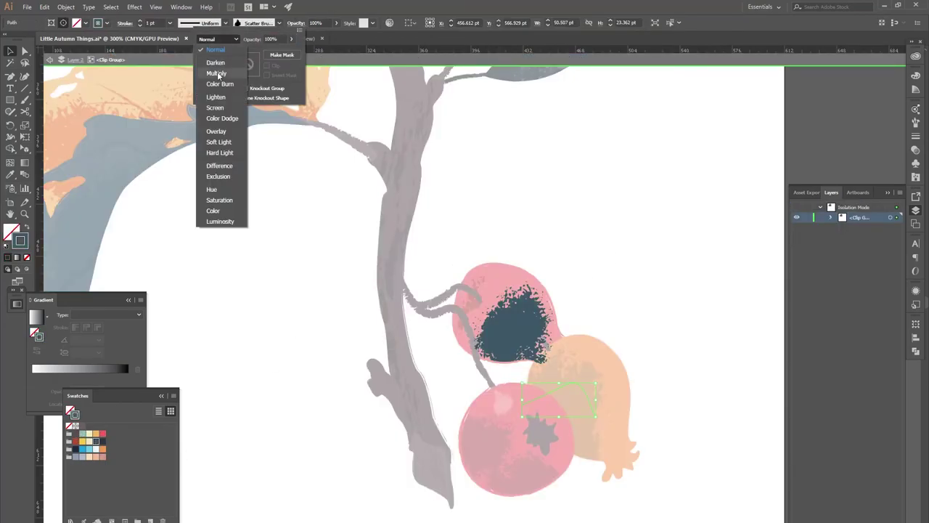
left_click(208, 145)
left_click(82, 434)
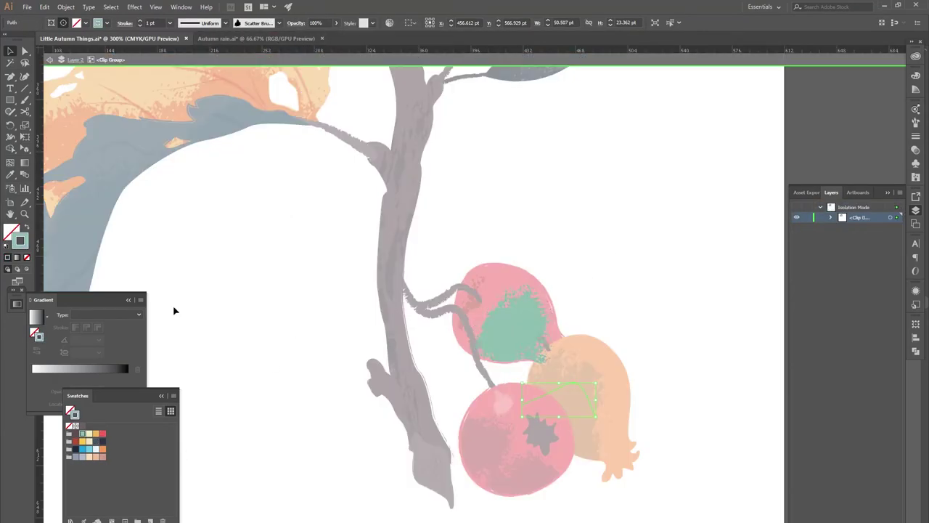
key("ctrl+c")
key("ctrl+v")
left_click(296, 23)
key("Escape")
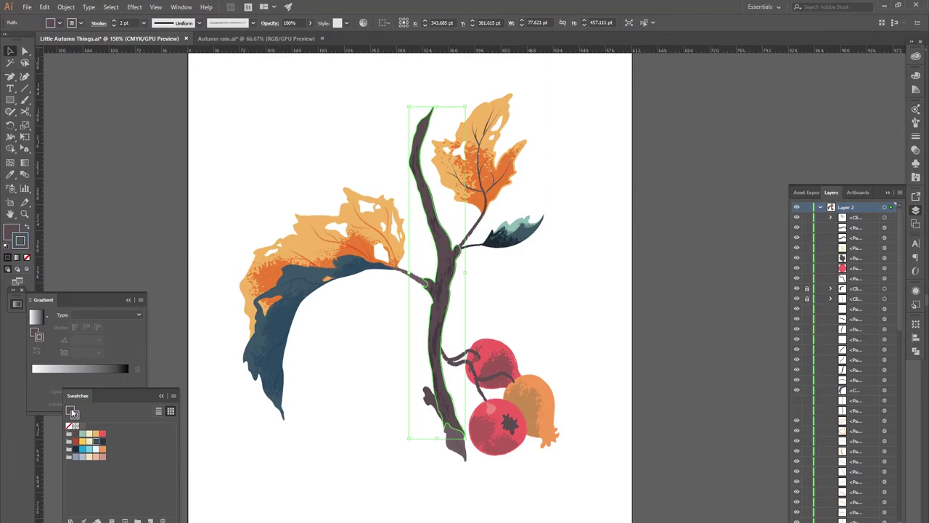
- Undo the recent edits to the upper orange leaf and its vein
left_click(467, 152)
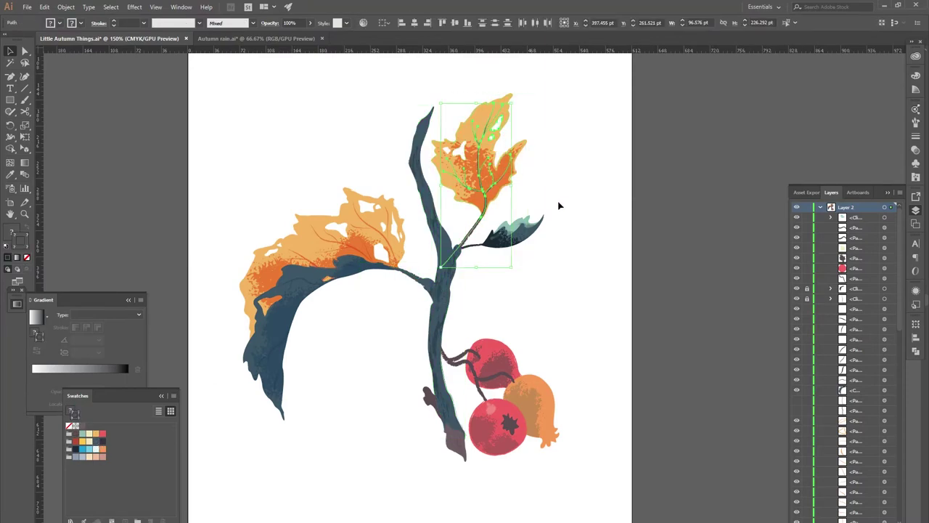
key("ctrl+z")
left_click(269, 445)
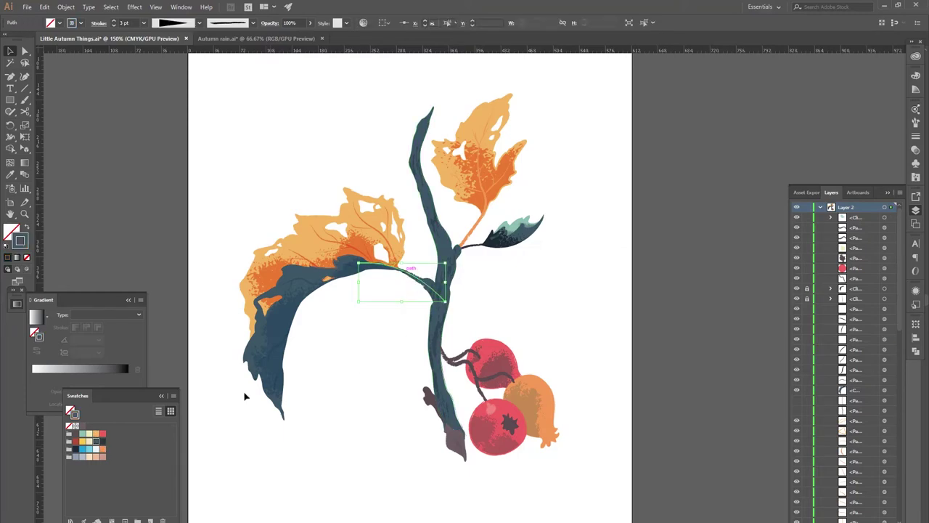
key("ctrl+z")
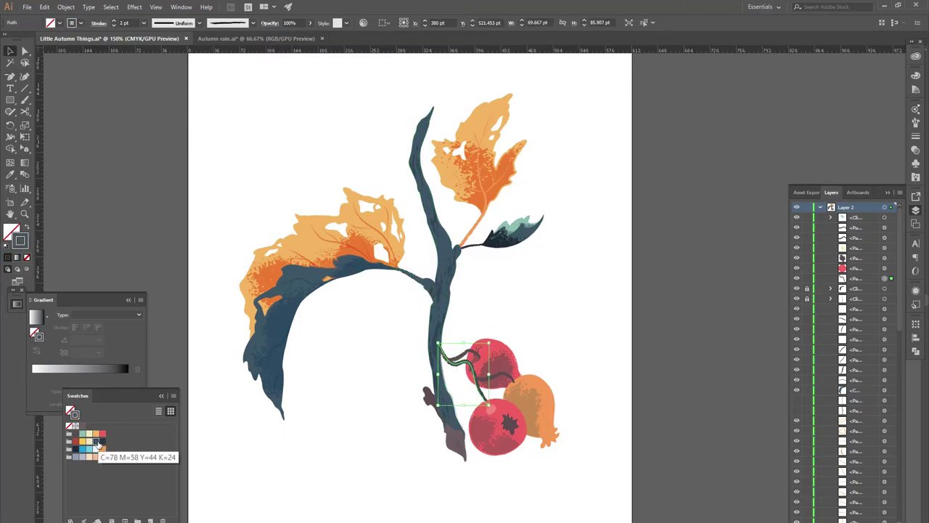
key("ctrl+equal")
key("ctrl+equal")
- Colour the short berry stalk and the small brown side leaf dark blue
left_click(491, 312)
left_click(425, 296)
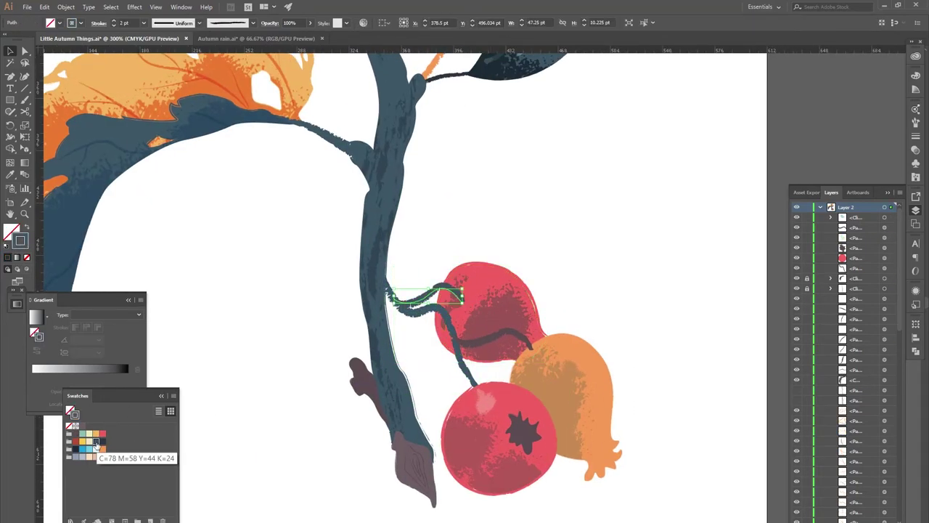
left_click(357, 374)
key("i")
left_click(400, 439)
- Darken the lower berry's star calyx and the stem-tip shading shape with a darker swatch
left_click(523, 429)
key("x")
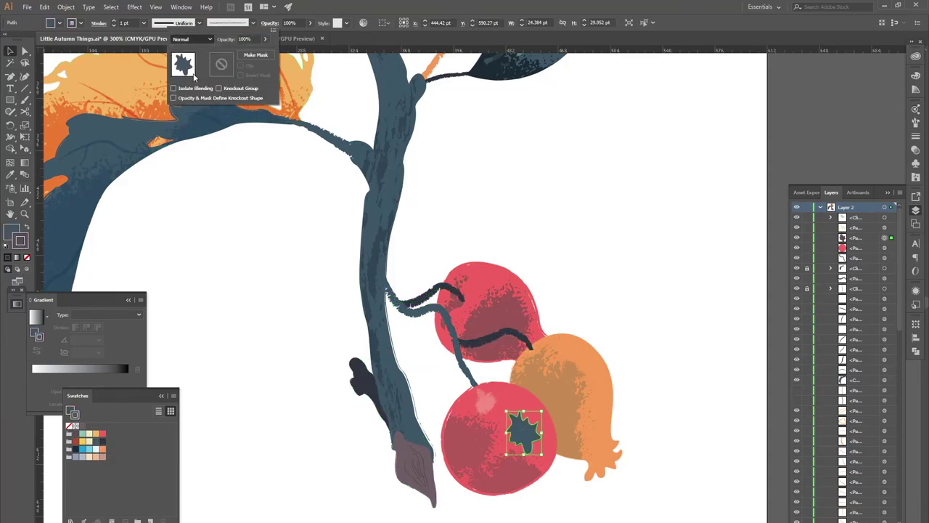
key("ctrl+h")
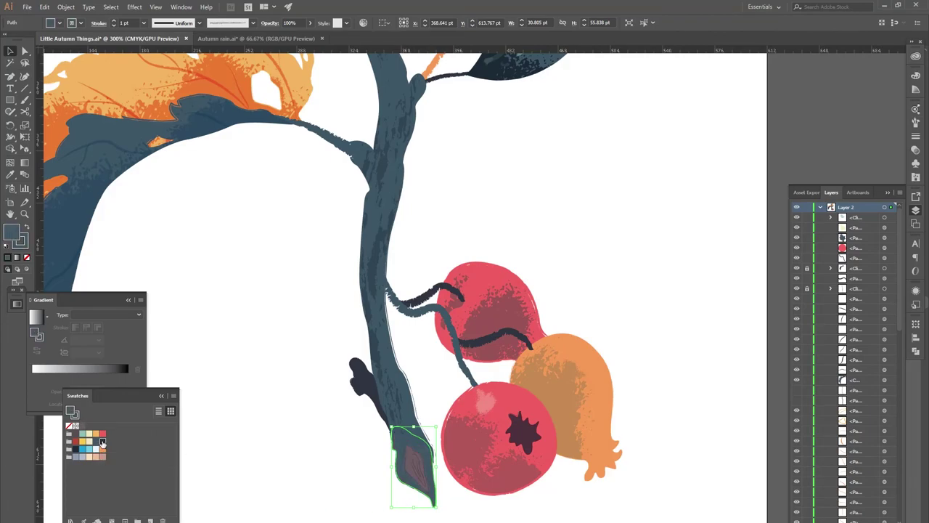
left_click(102, 443)
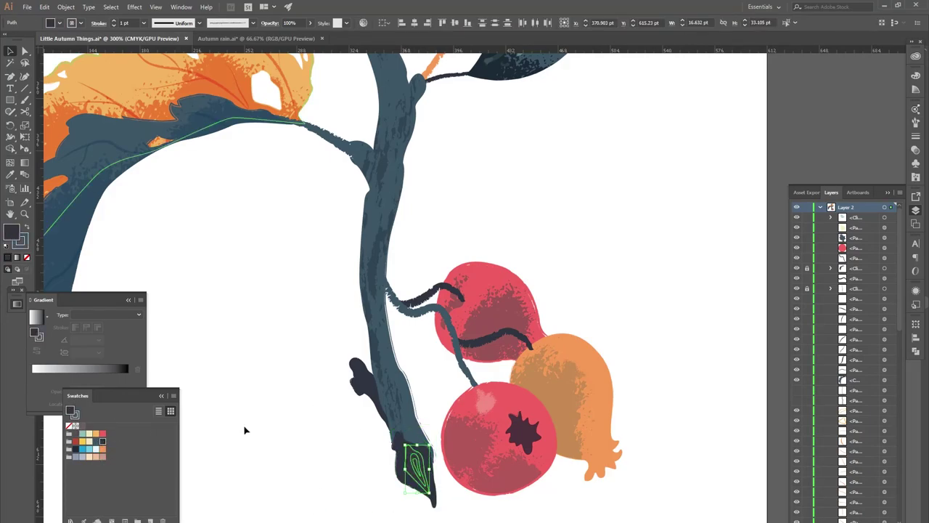
left_click(211, 249)
- Adjust the teal leaf's texture blending and select the stem twigs for purple-brown recolouring
scroll(211, 249, "up", 5)
key("ctrl+minus")
key("ctrl+minus")
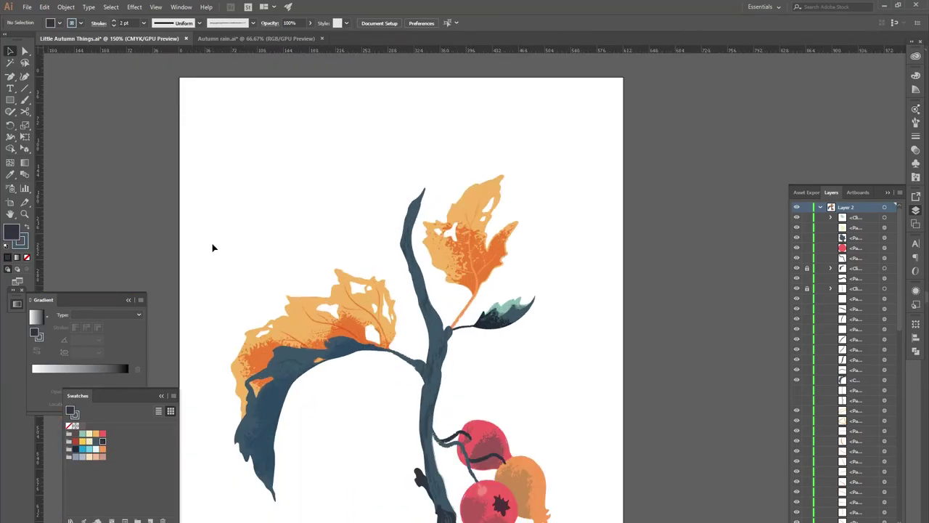
double_click(445, 312)
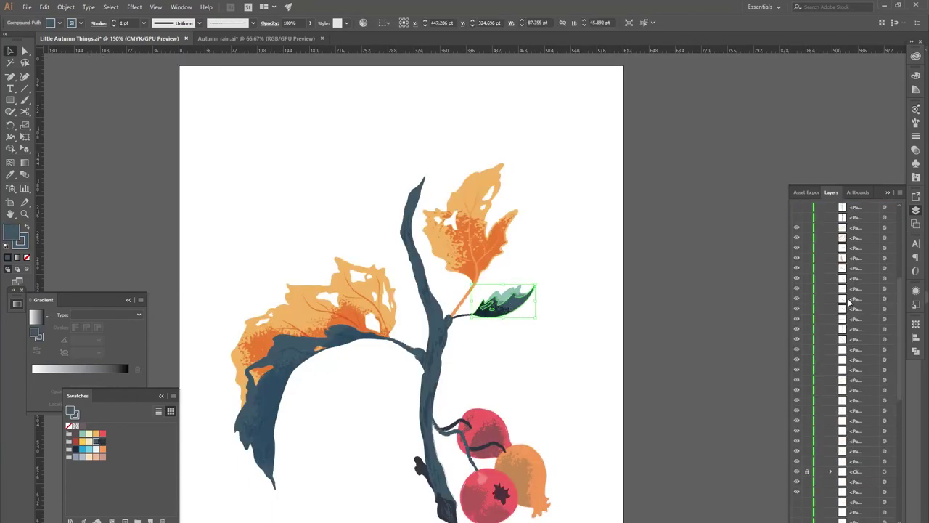
left_click(295, 22)
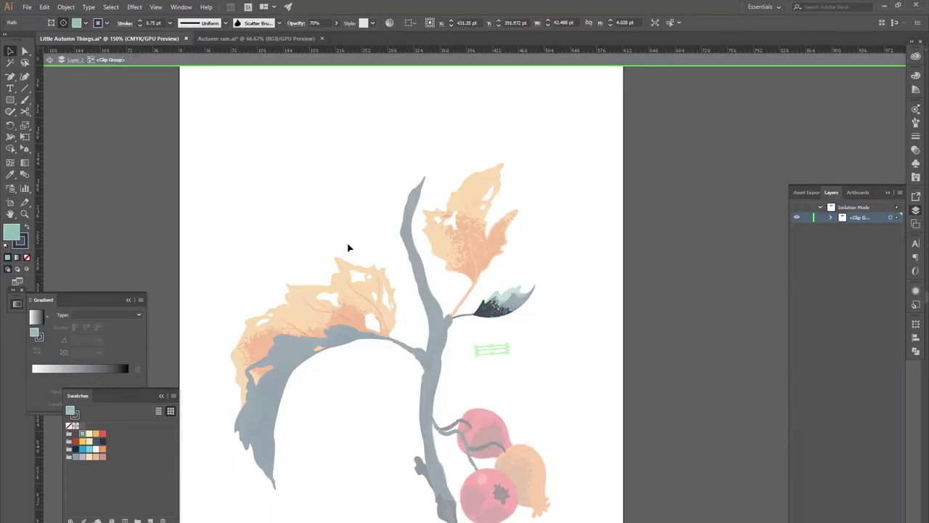
double_click(222, 187)
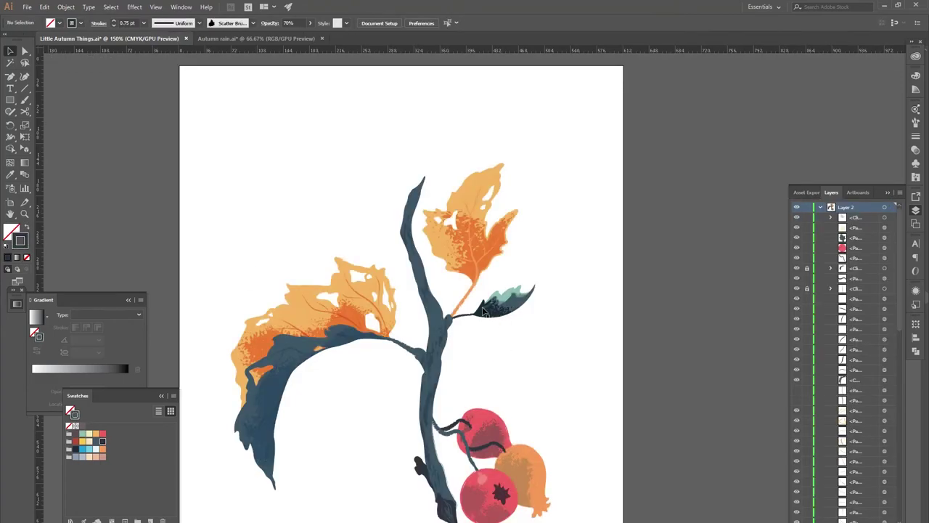
left_click(808, 374)
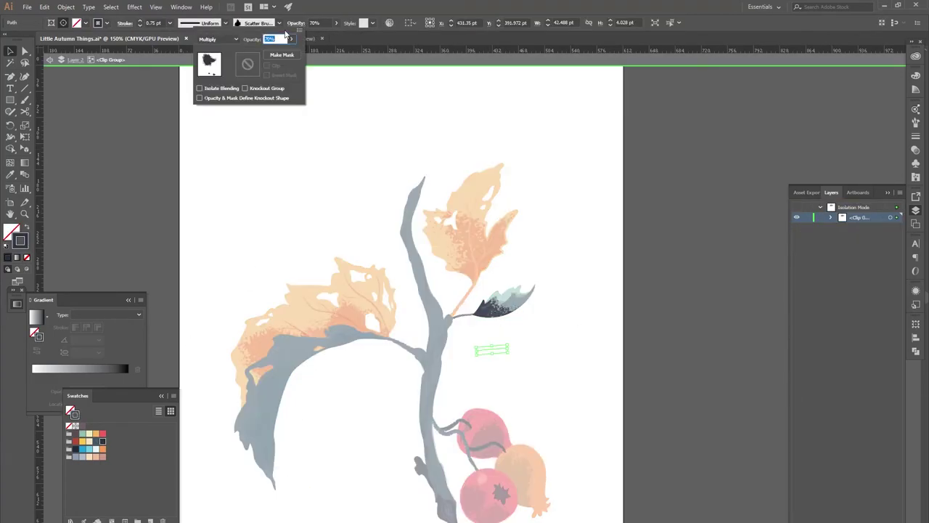
double_click(234, 181)
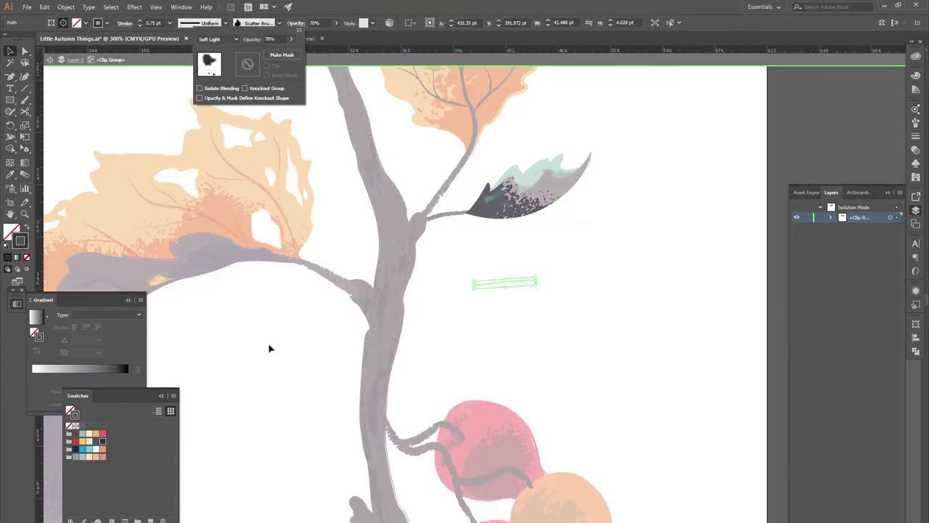
left_click(450, 216)
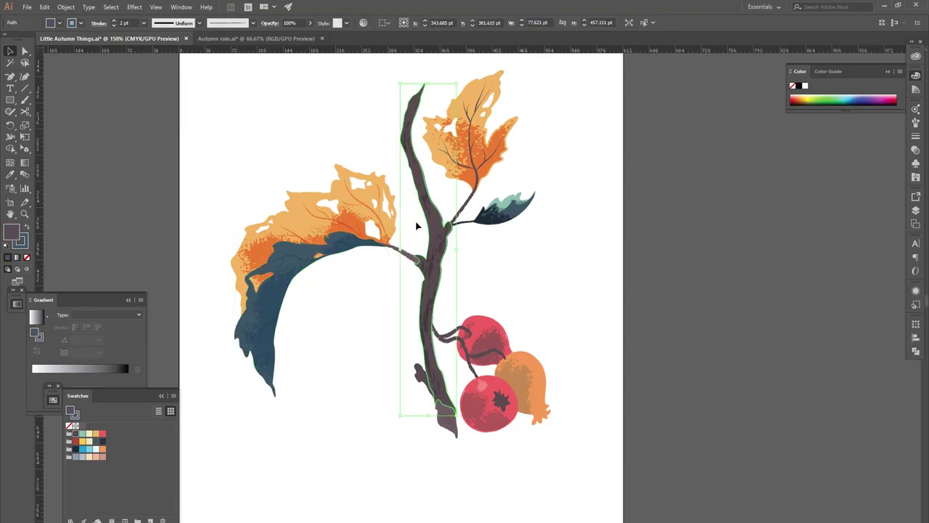
- Select the small teal leaf and the branch-tip path, undoing the last change
left_click(312, 432)
left_click(519, 220)
left_click(915, 210)
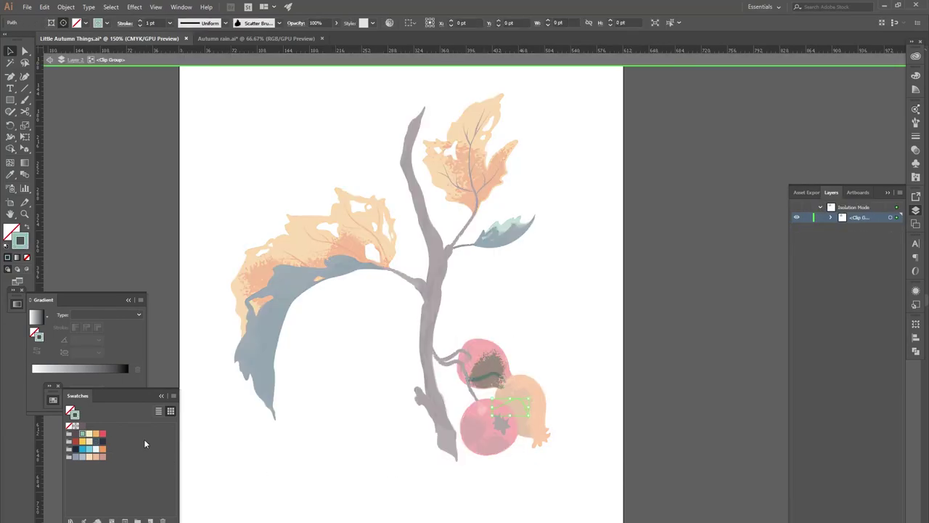
double_click(316, 130)
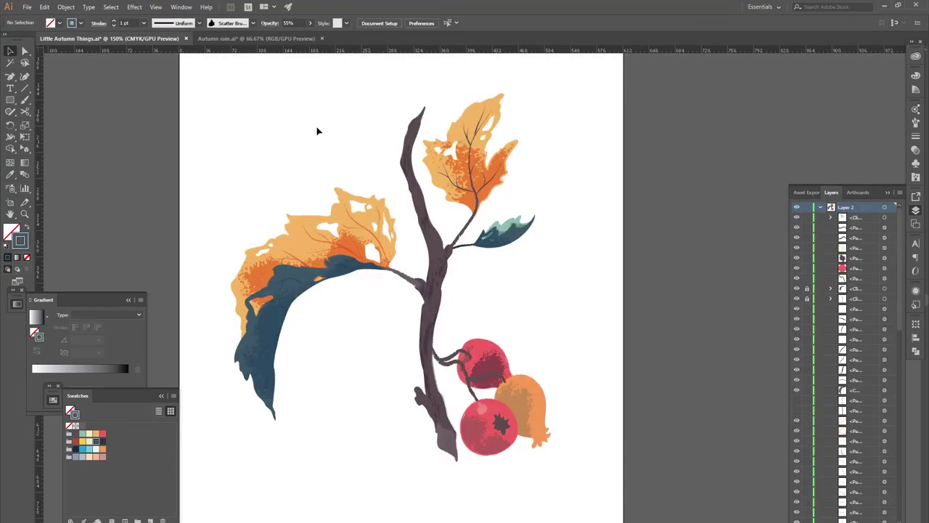
left_click(445, 451)
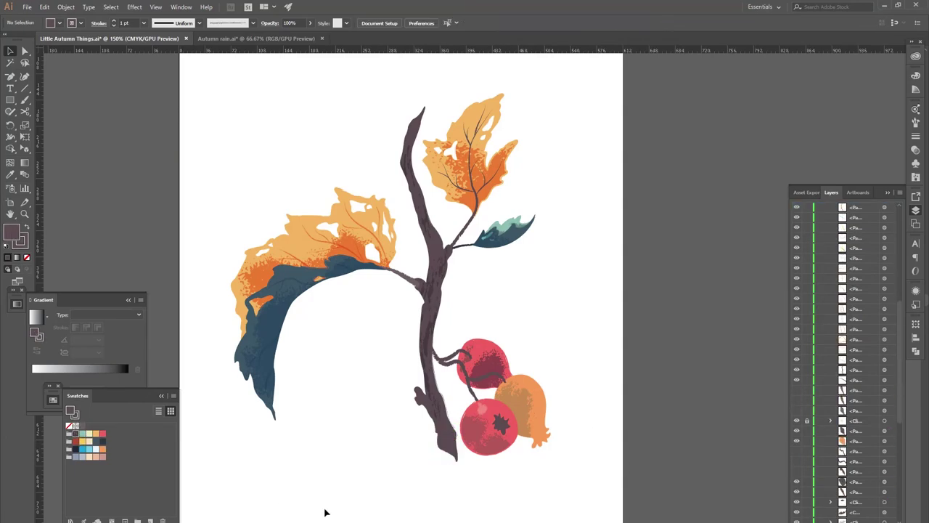
key("ctrl+z")
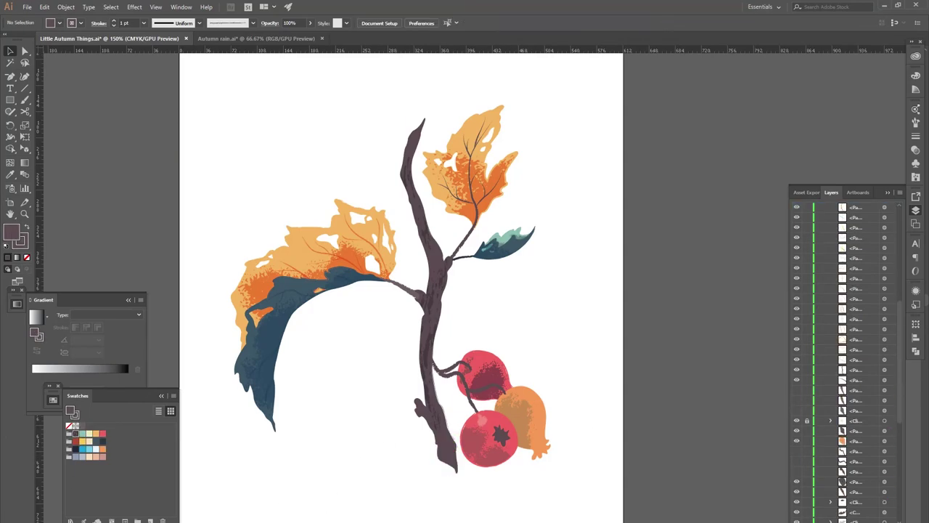
- Recolour the big blue leaf's grainy texture crimson, then brown-orange
left_click(289, 319)
double_click(267, 347)
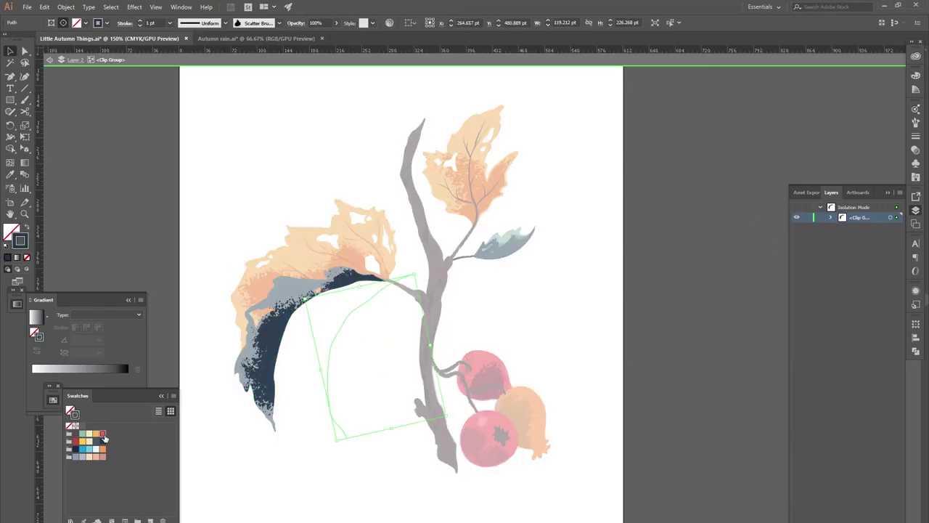
left_click(103, 435)
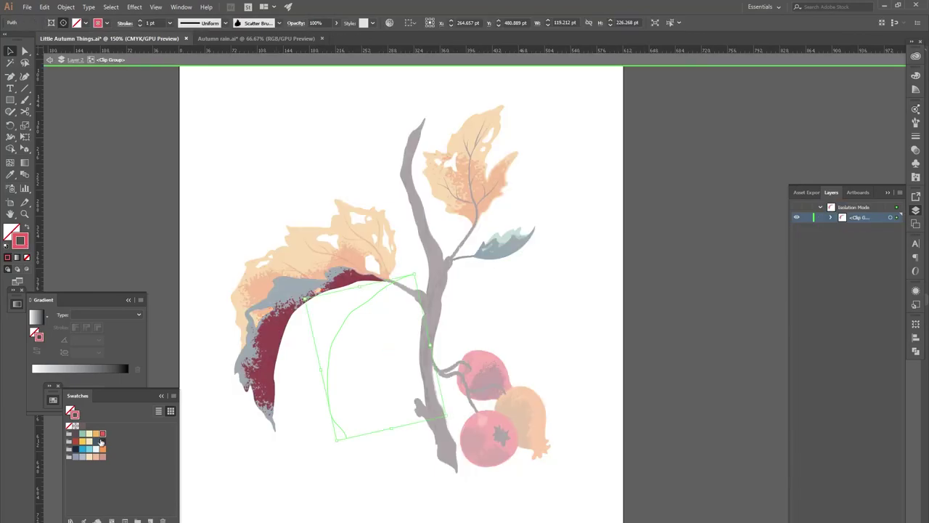
left_click(103, 449)
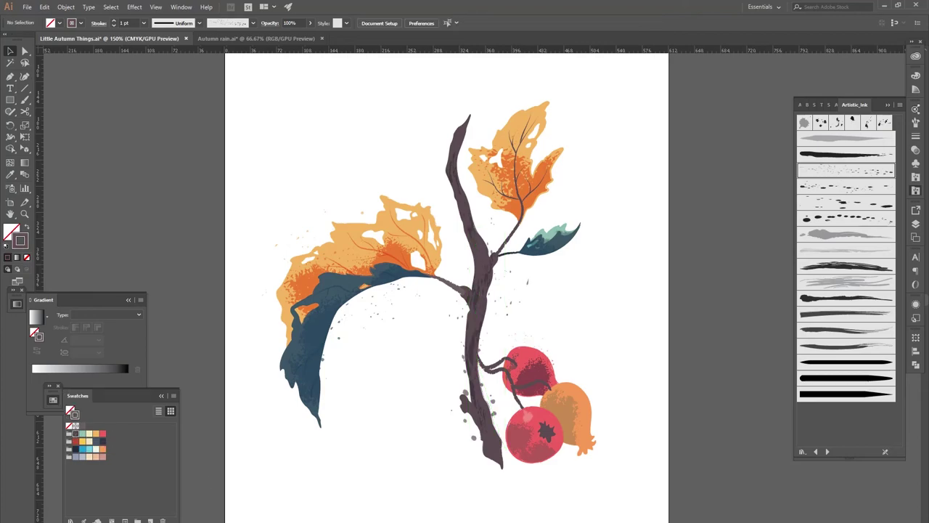
- Paste the signature onto the artboard and move it up near the stem base
key("ctrl+minus")
key("ctrl+a")
key("F7")
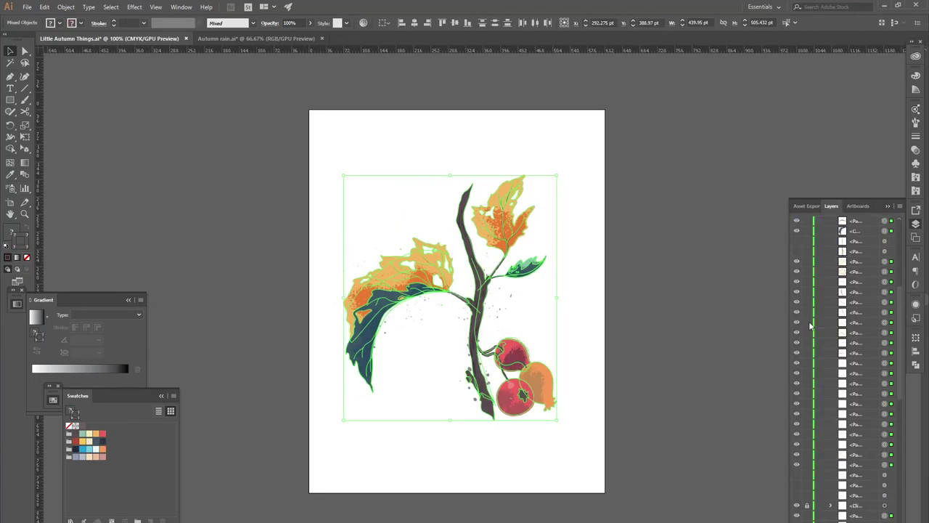
left_click(725, 325)
key("ctrl+plus")
key("ctrl+v")
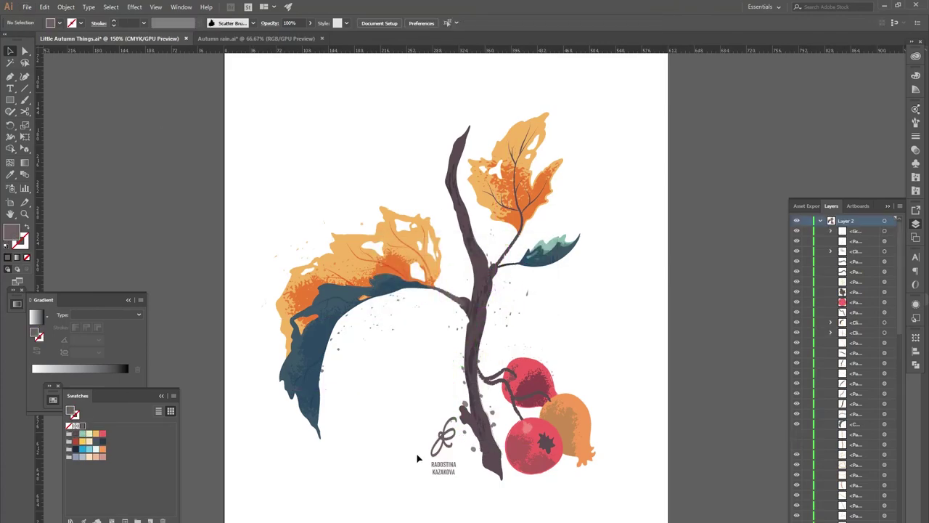
left_click_drag(439, 385, 444, 338)
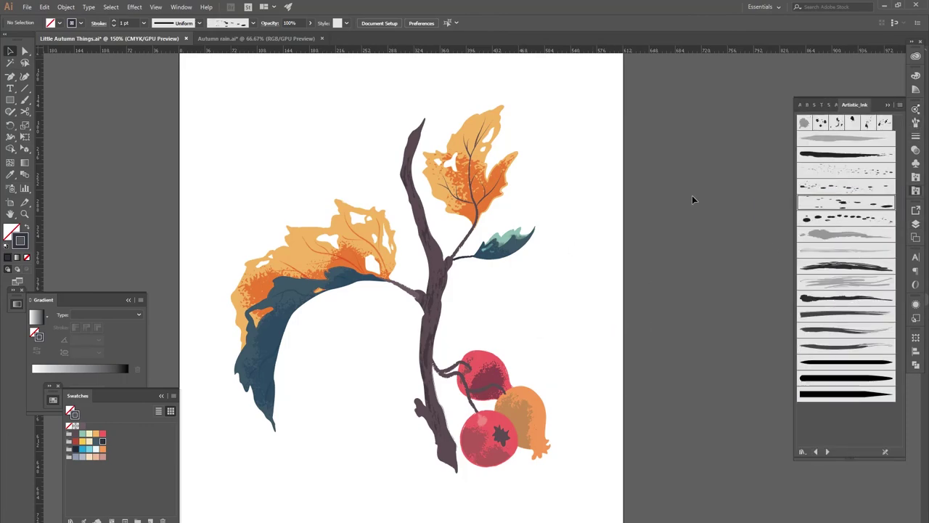
- Replace the oversized ink splash with a small speckled splatter stroke and resize it
left_click(845, 171)
left_click(846, 170)
key("Delete")
left_click_drag(415, 221, 403, 275)
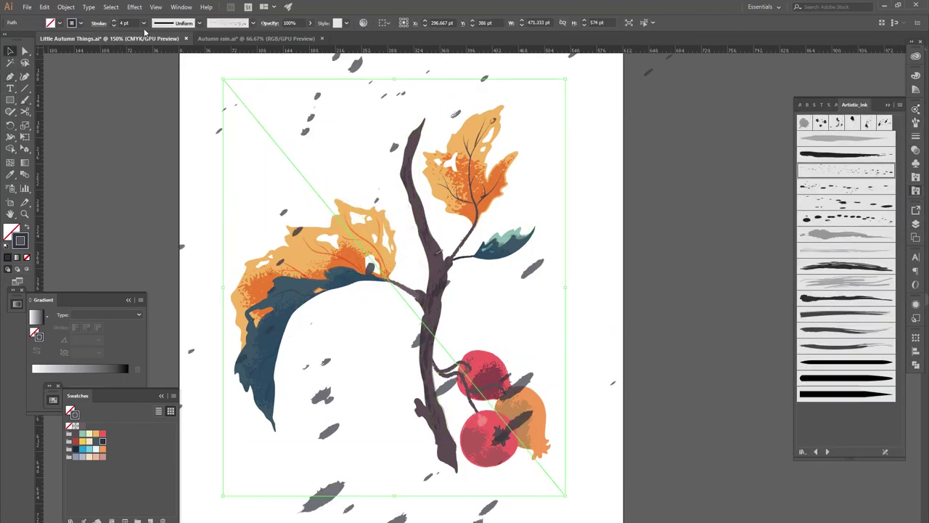
left_click(864, 452)
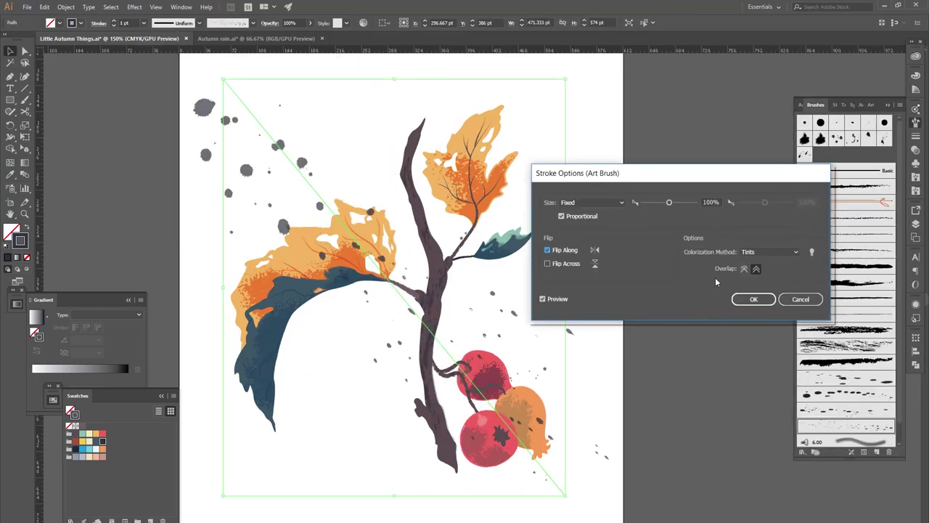
left_click(592, 203)
left_click(580, 222)
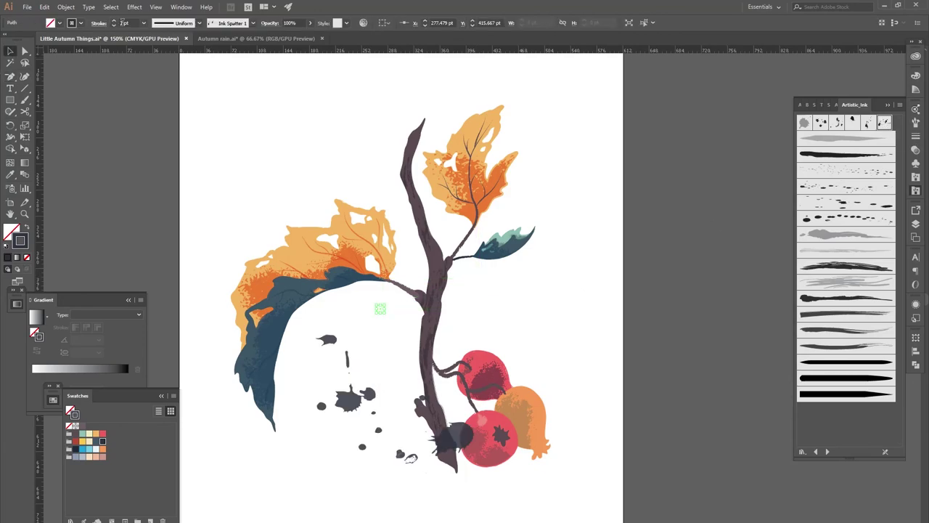
- Draw a splatter from the upper-left leaf toward the berries and adjust its colour and opacity
left_click_drag(374, 310, 559, 340)
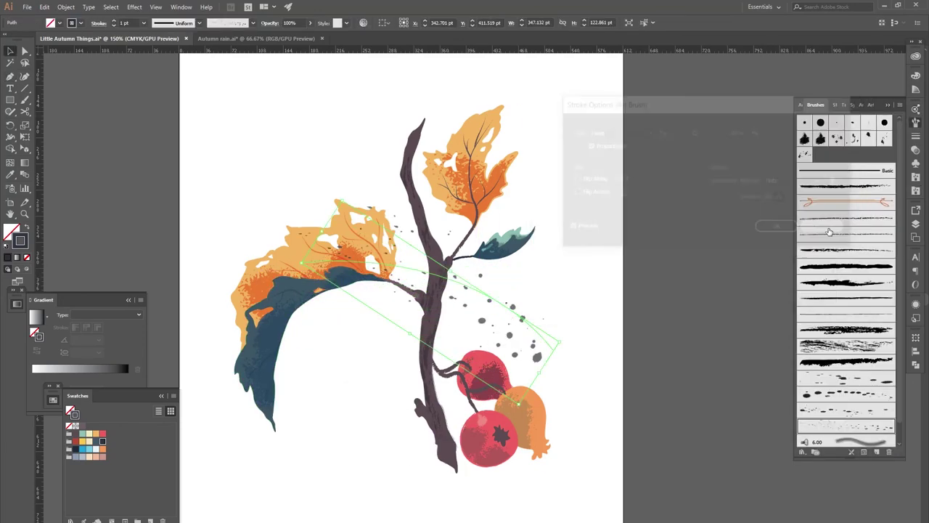
left_click(101, 451)
left_click(271, 22)
scroll(269, 211, "up", 3)
left_click(270, 23)
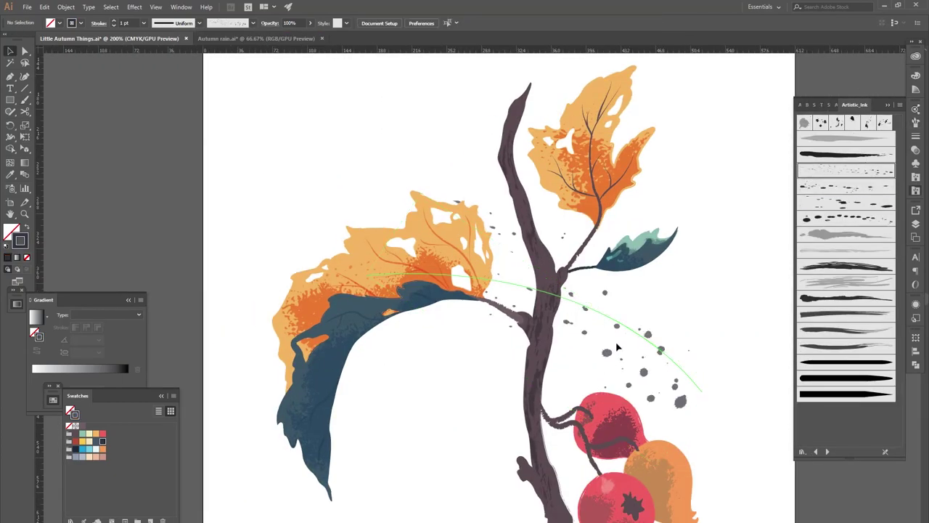
- Reposition the ink splatters beside the big leaf and above the top berry
left_click_drag(618, 348, 614, 346)
left_click_drag(679, 419, 262, 319)
left_click(417, 147)
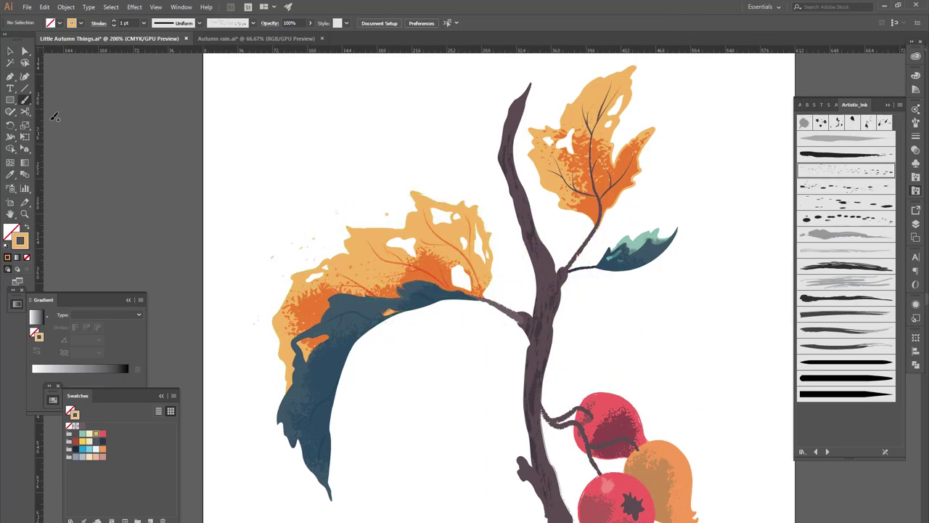
left_click_drag(661, 401, 662, 400)
key("ctrl+=")
left_click(559, 363)
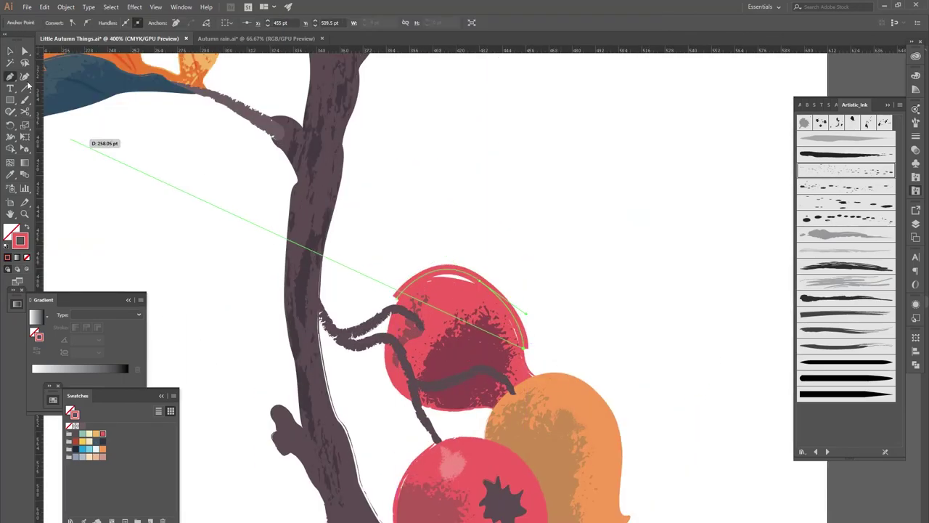
scroll(456, 249, "down", 3)
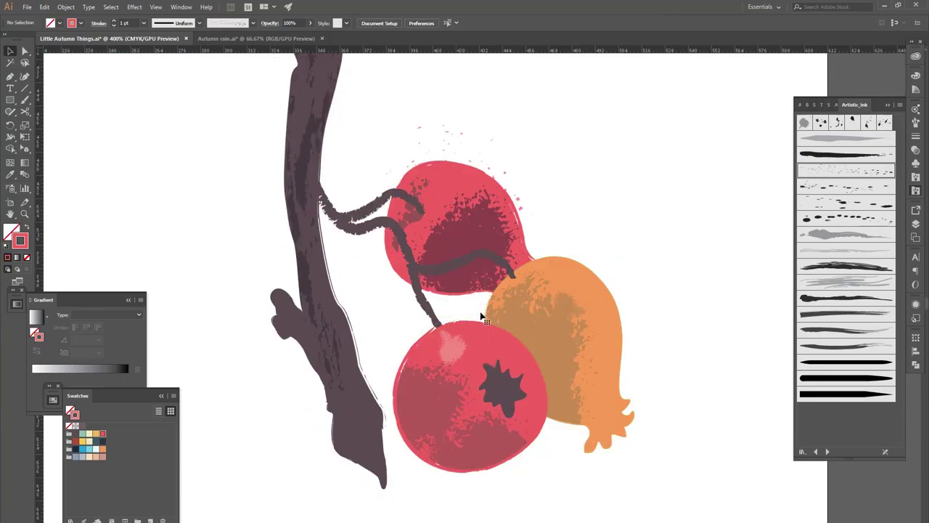
- Draw a new two-point splatter path down the stem, then select the leaf splatter
key("ctrl+minus")
key("p")
left_click(375, 175)
left_click(398, 450)
key("v")
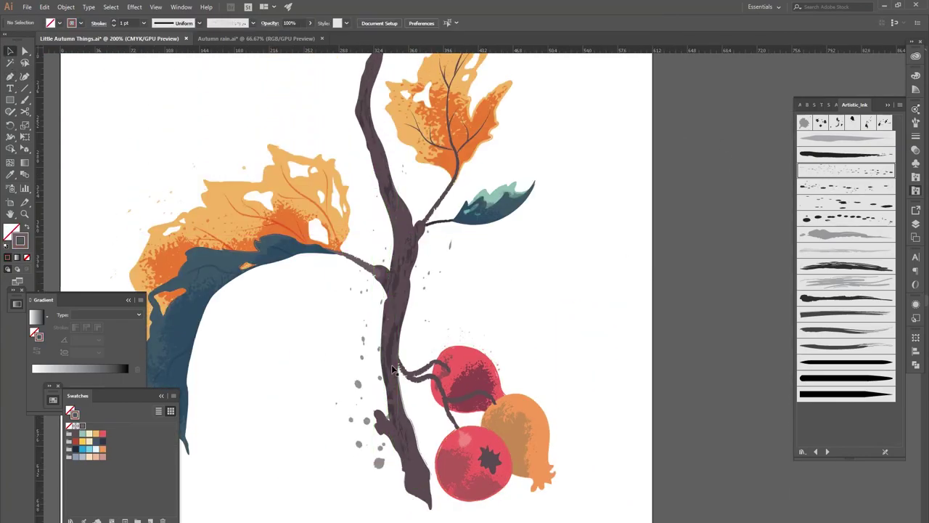
left_click(558, 259)
scroll(558, 259, "up", 2)
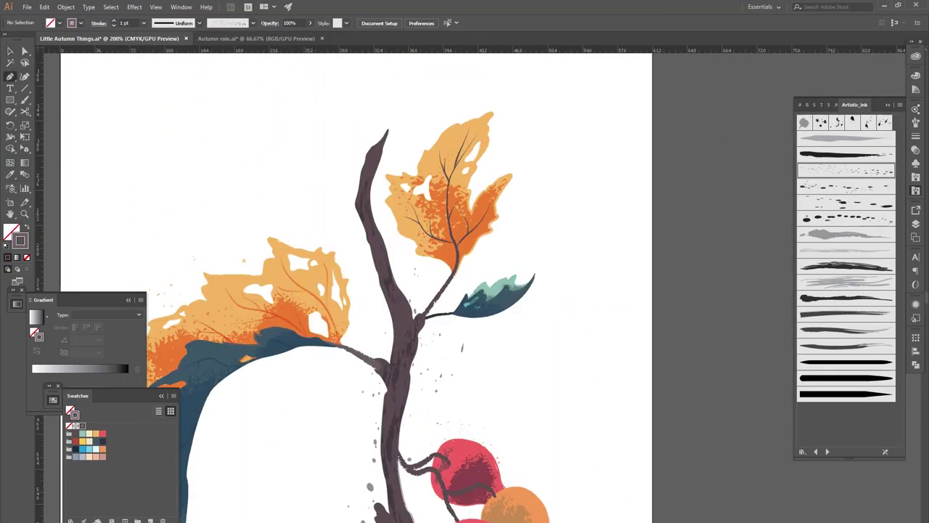
scroll(243, 386, "left", 2)
left_click(258, 357)
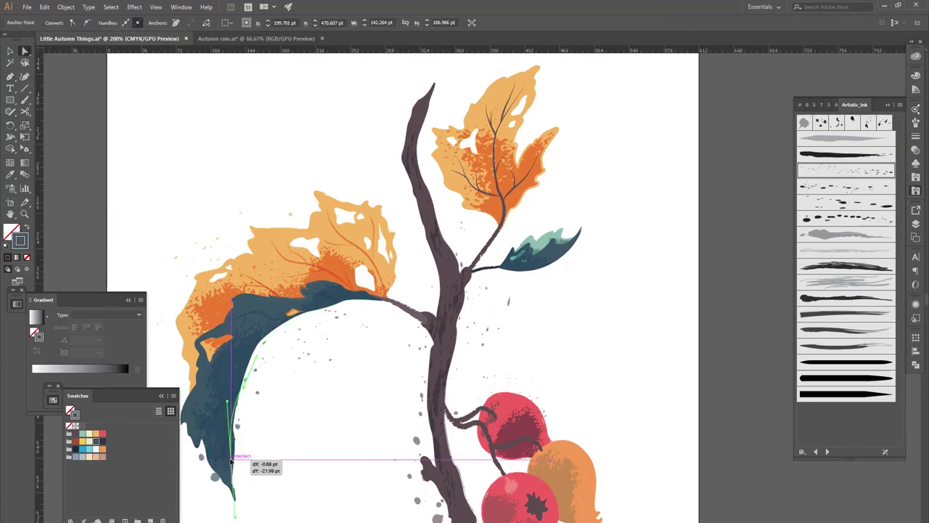
key("ctrl+minus")
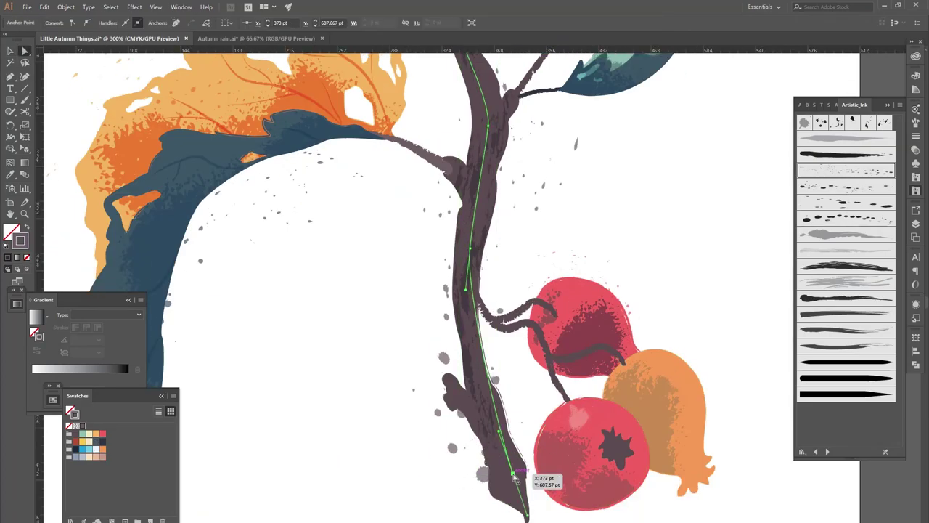